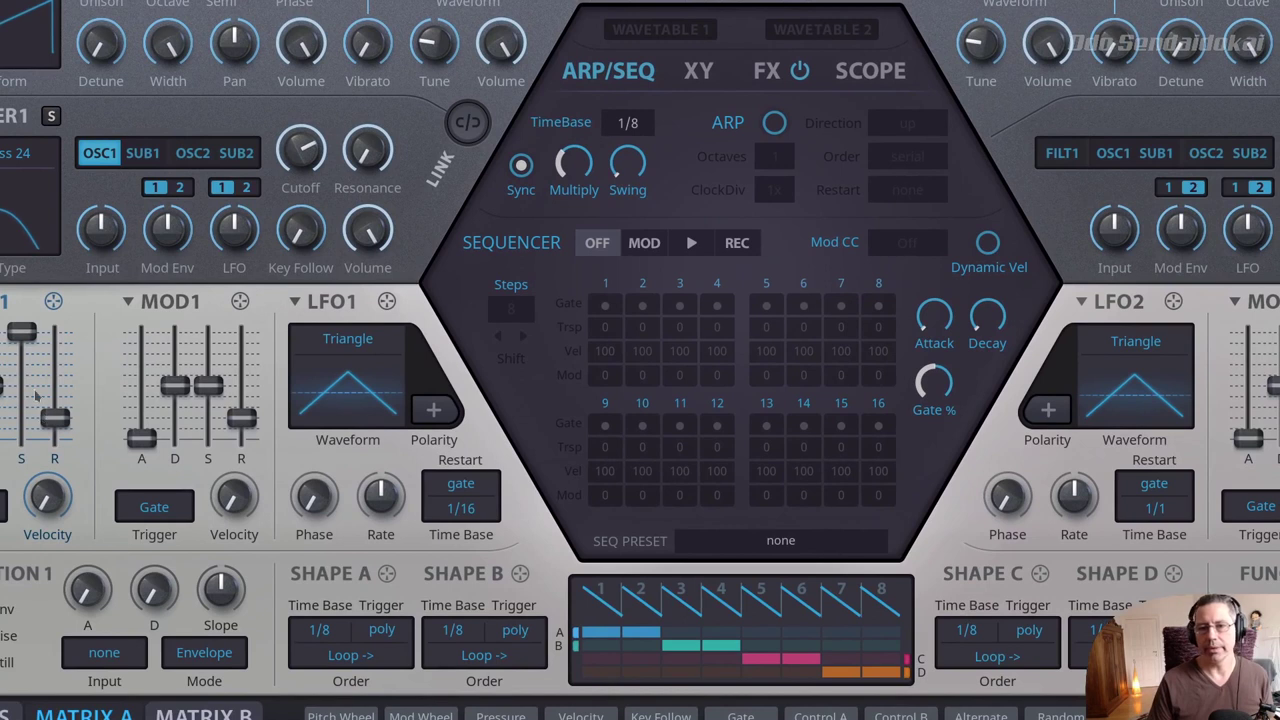
Step: Lower the sustain of the envelope beside MOD1 to minimum and switch on the arpeggiator
left_click_drag(34, 341, 27, 447)
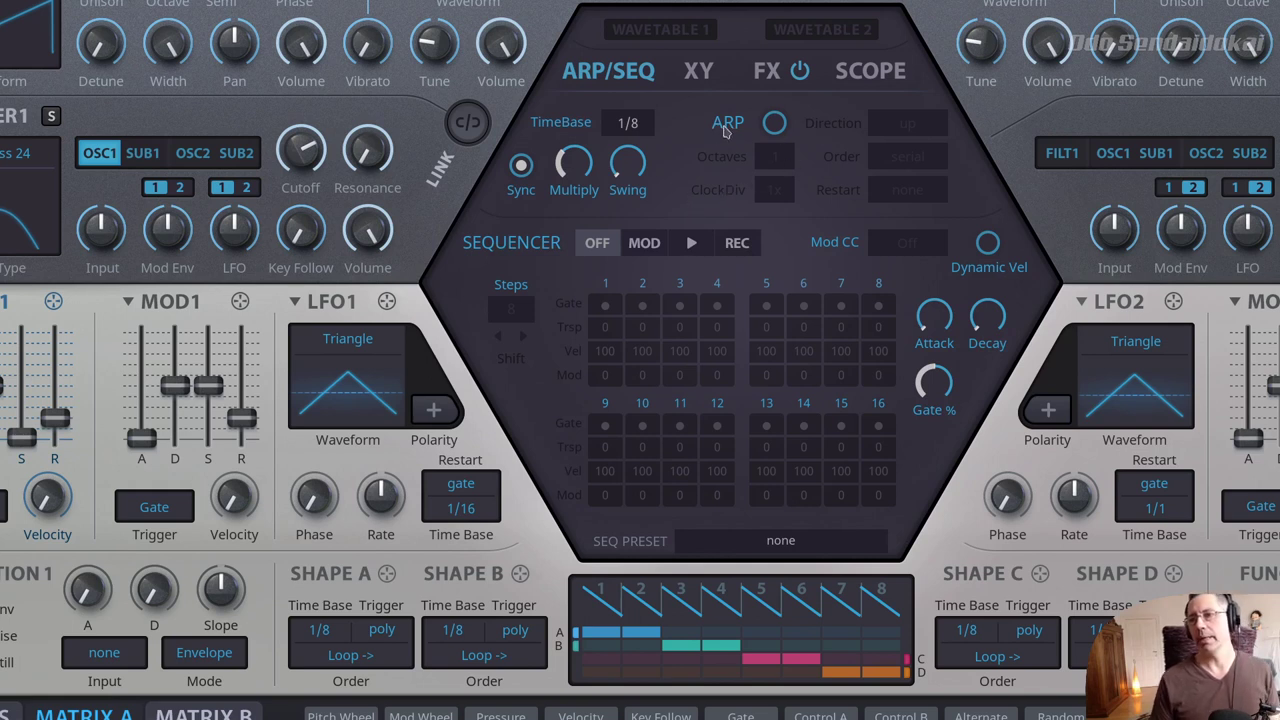
left_click(775, 123)
left_click(775, 123)
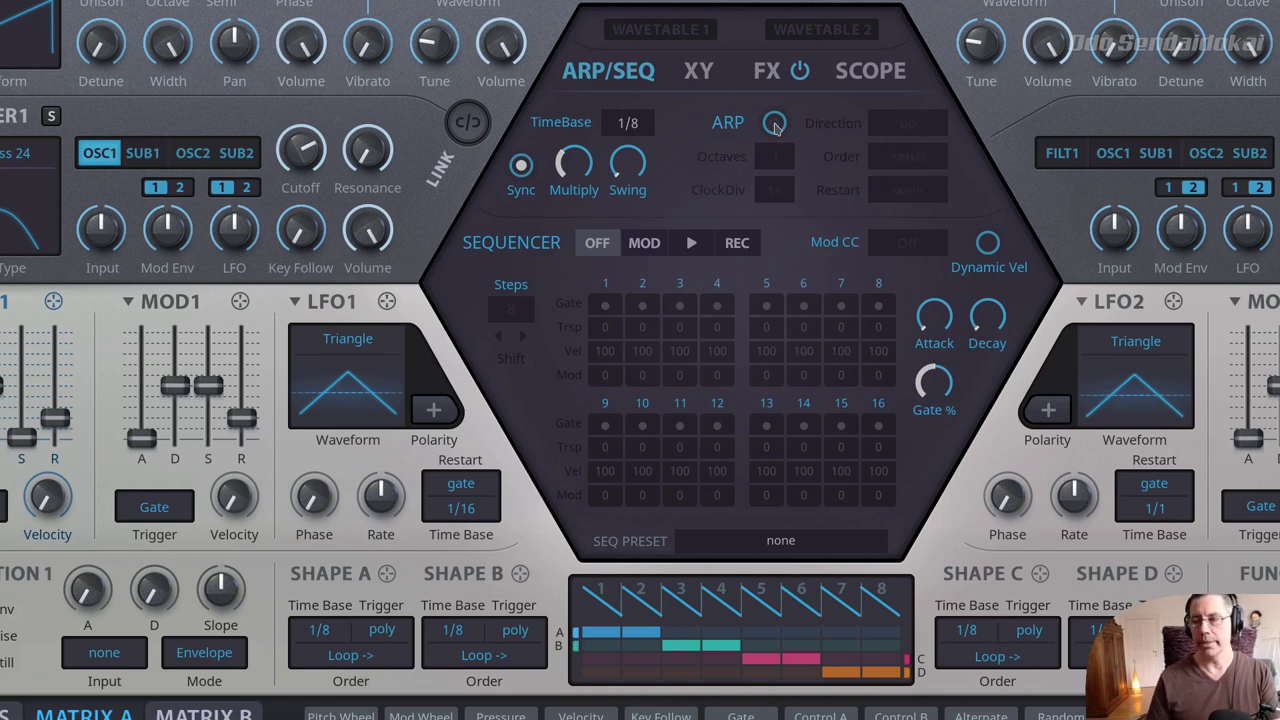
left_click(775, 123)
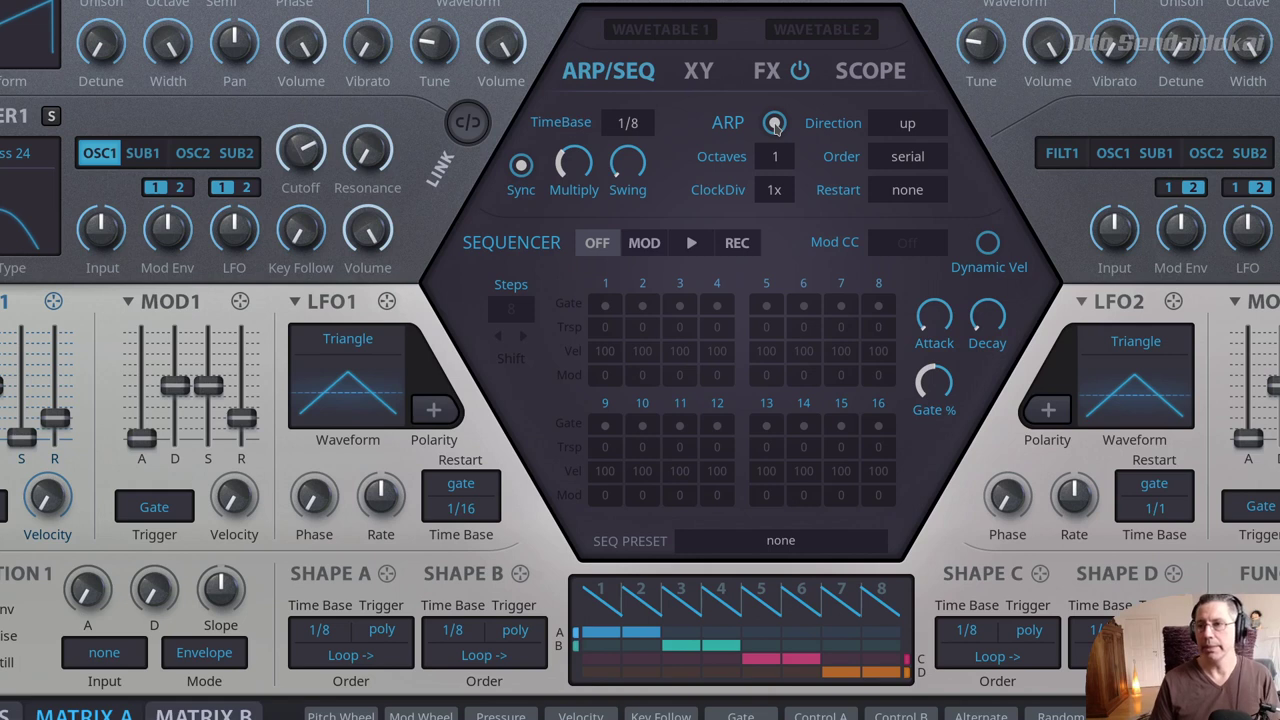
Step: Try the arpeggiator with Sync disabled and enable Sync again
left_click(520, 167)
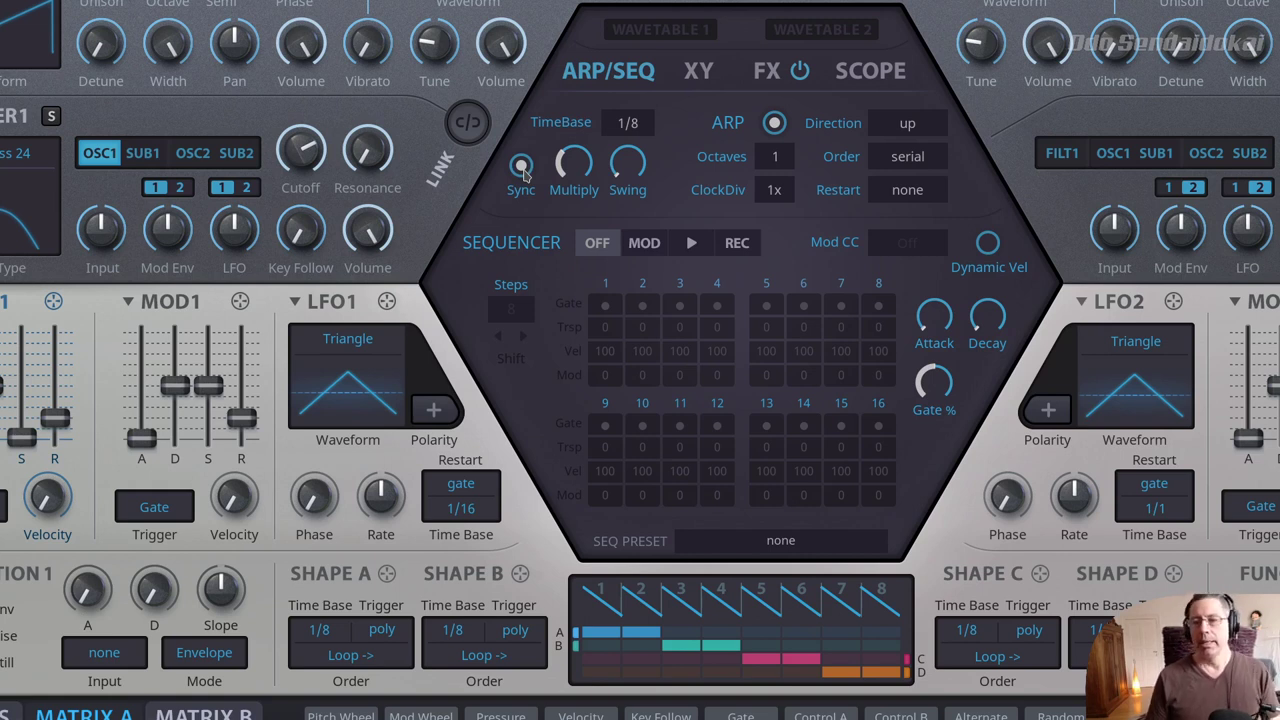
left_click(521, 167)
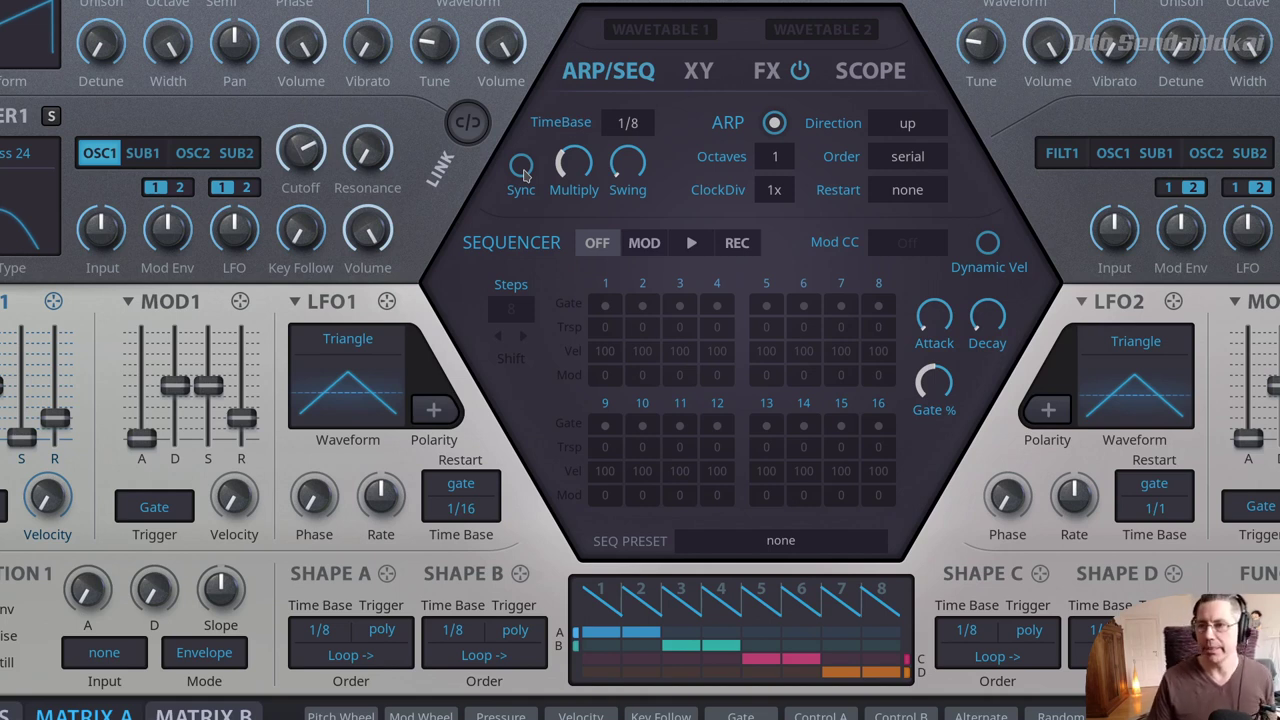
left_click(522, 167)
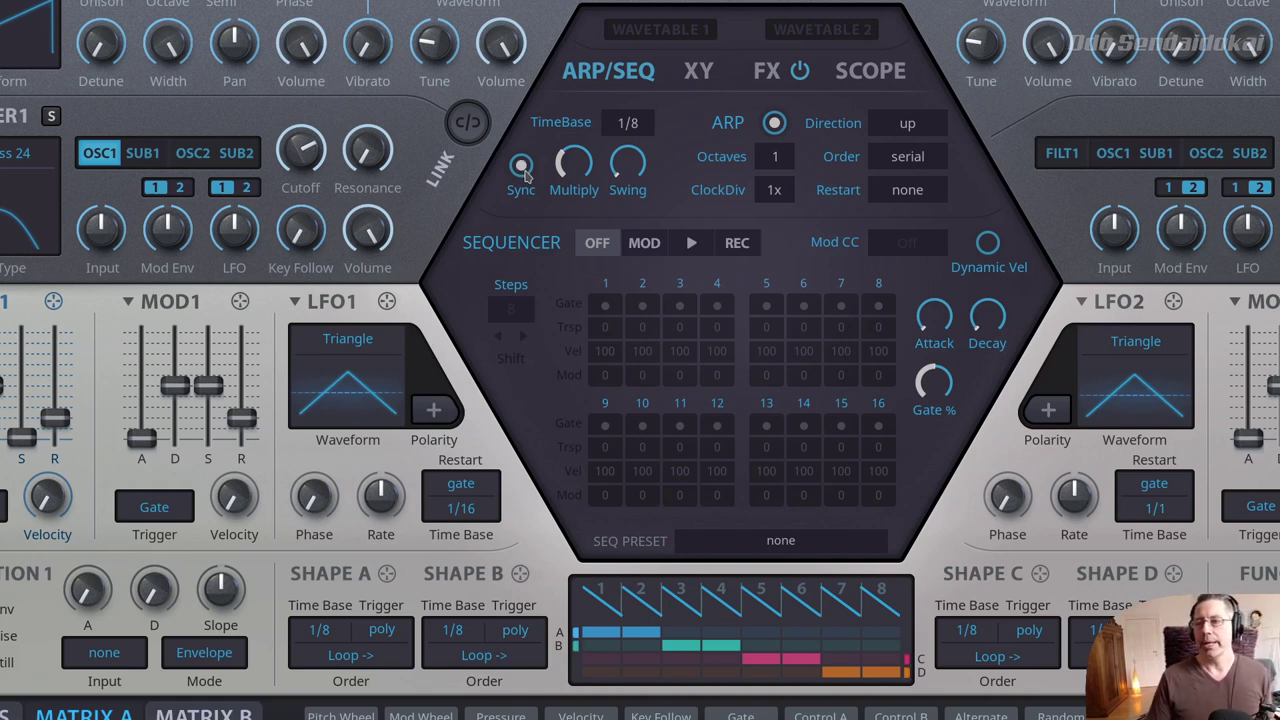
Step: Try the arpeggiator's TimeBase at 1/32, 1/8, 1/4 and 1/16
left_click(640, 124)
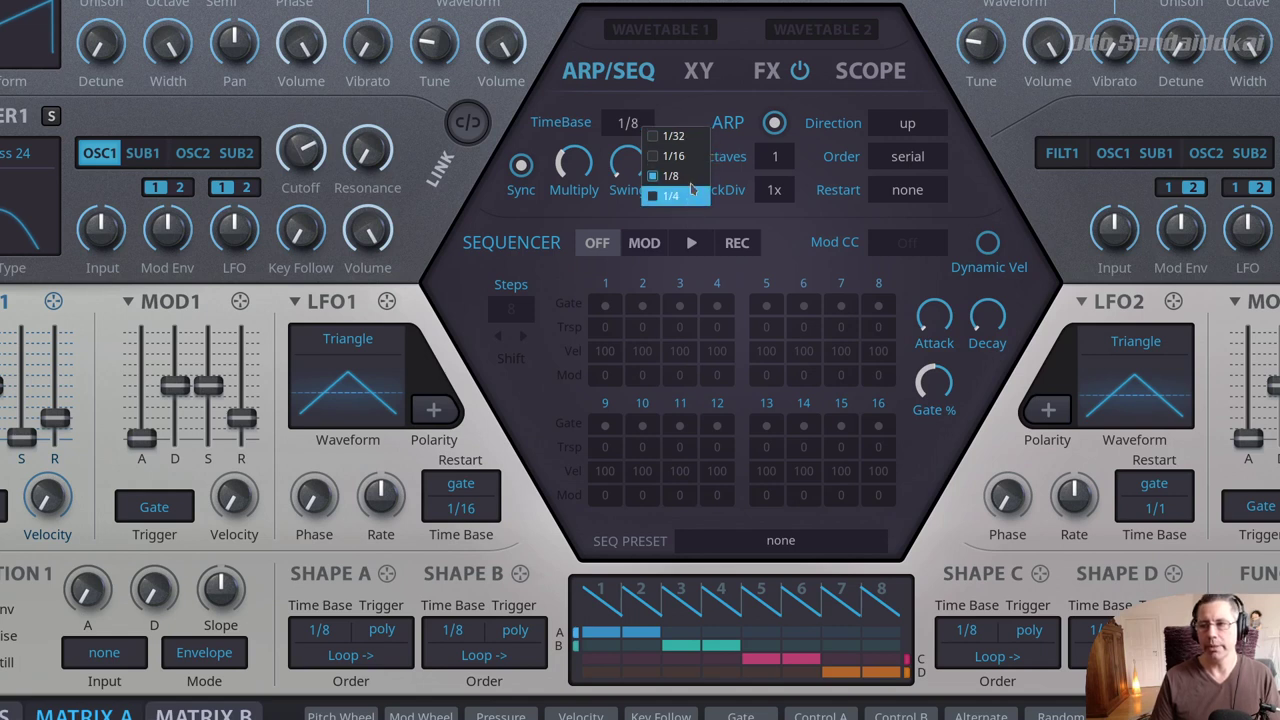
left_click(680, 138)
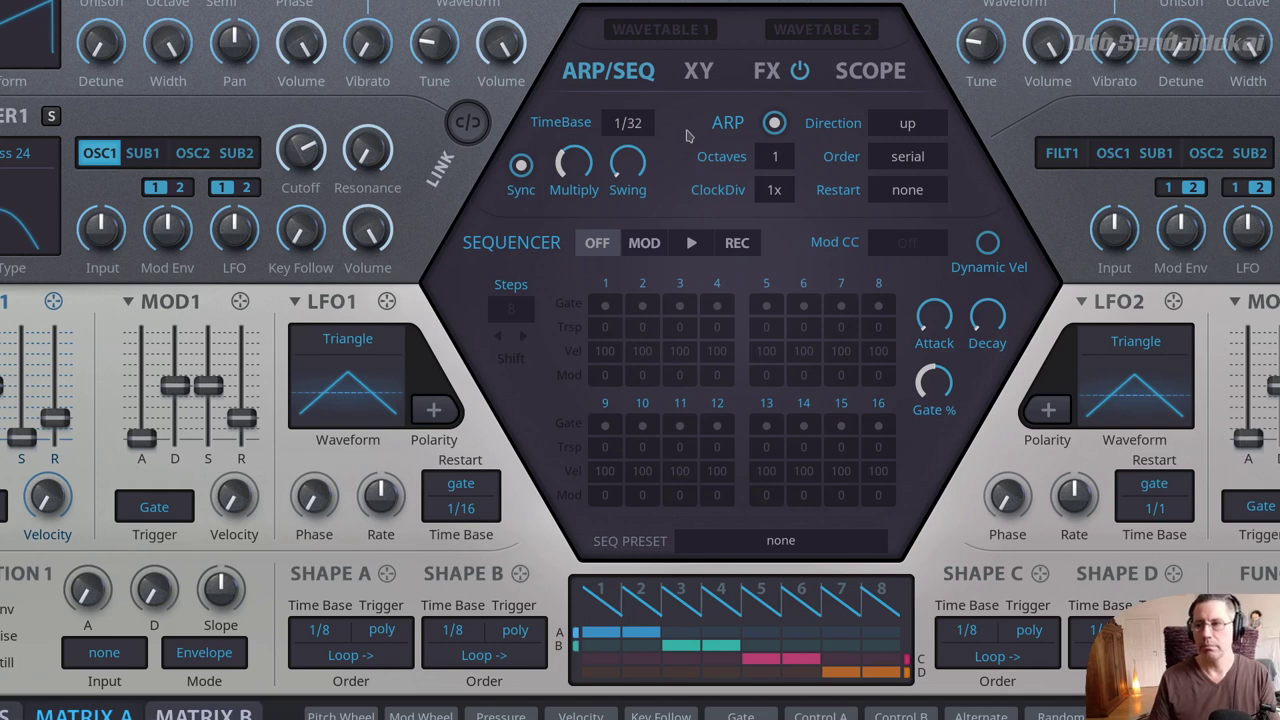
scroll(631, 133, "up", 2)
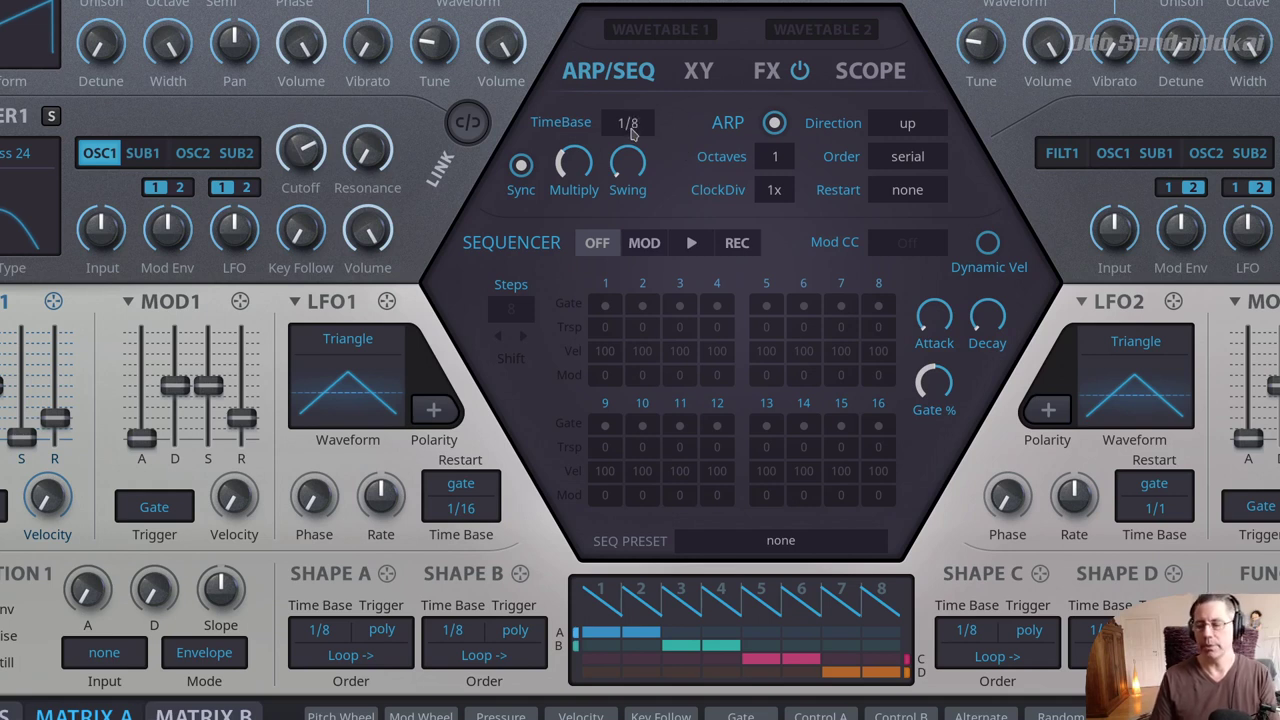
left_click(631, 133)
left_click(645, 152)
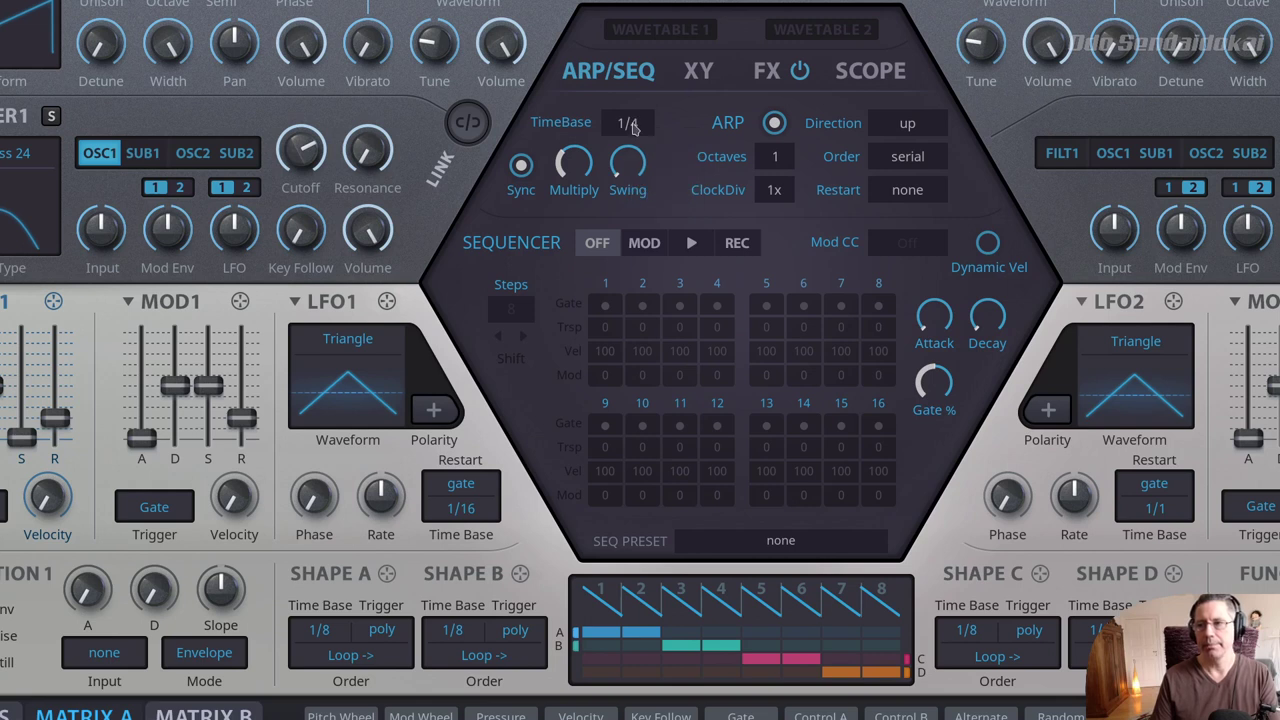
scroll(632, 126, "down", 2)
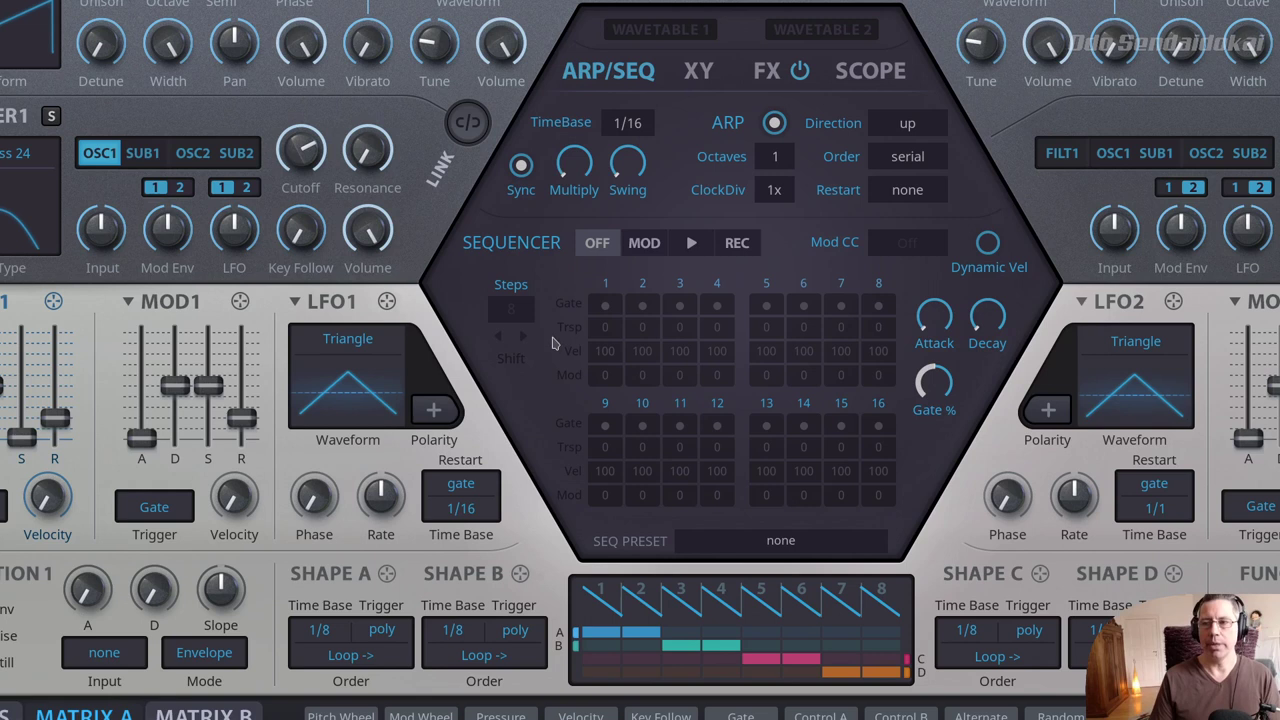
Step: Try different Multiply and Swing amounts with the TimeBase at 1/4 and 1/8, restoring both knobs
left_click_drag(574, 190, 567, 5)
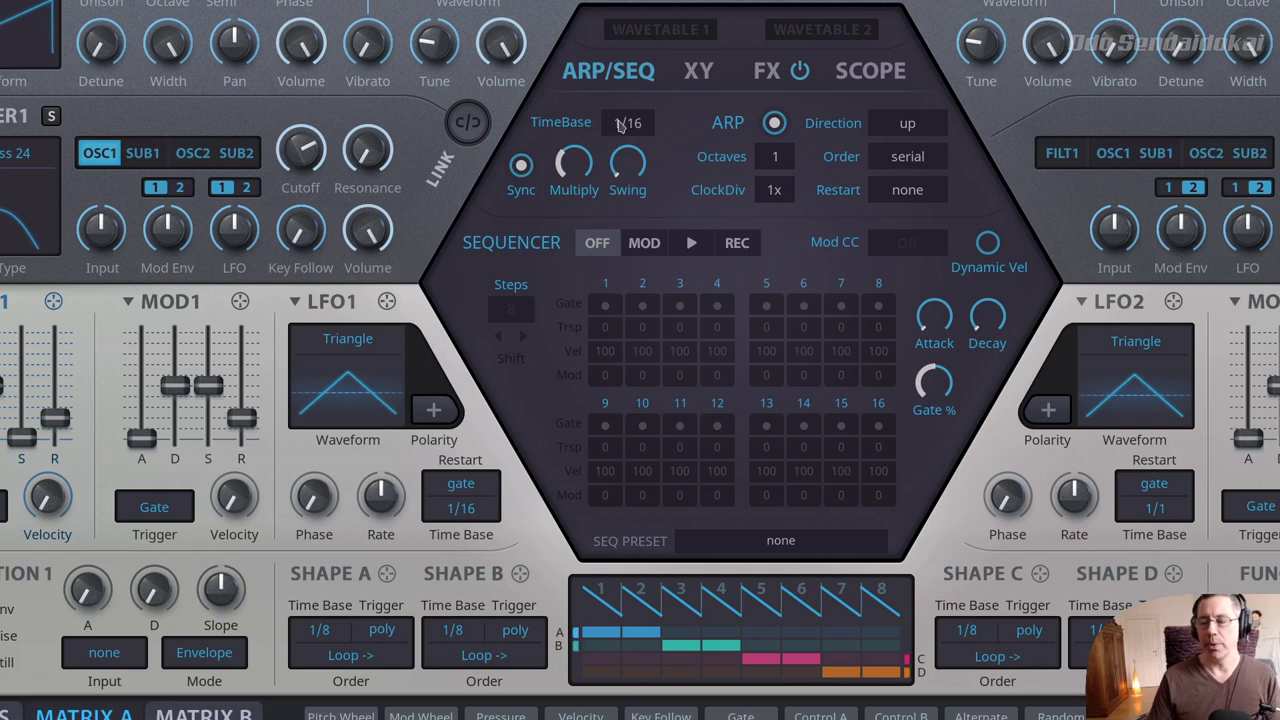
scroll(620, 123, "up", 3)
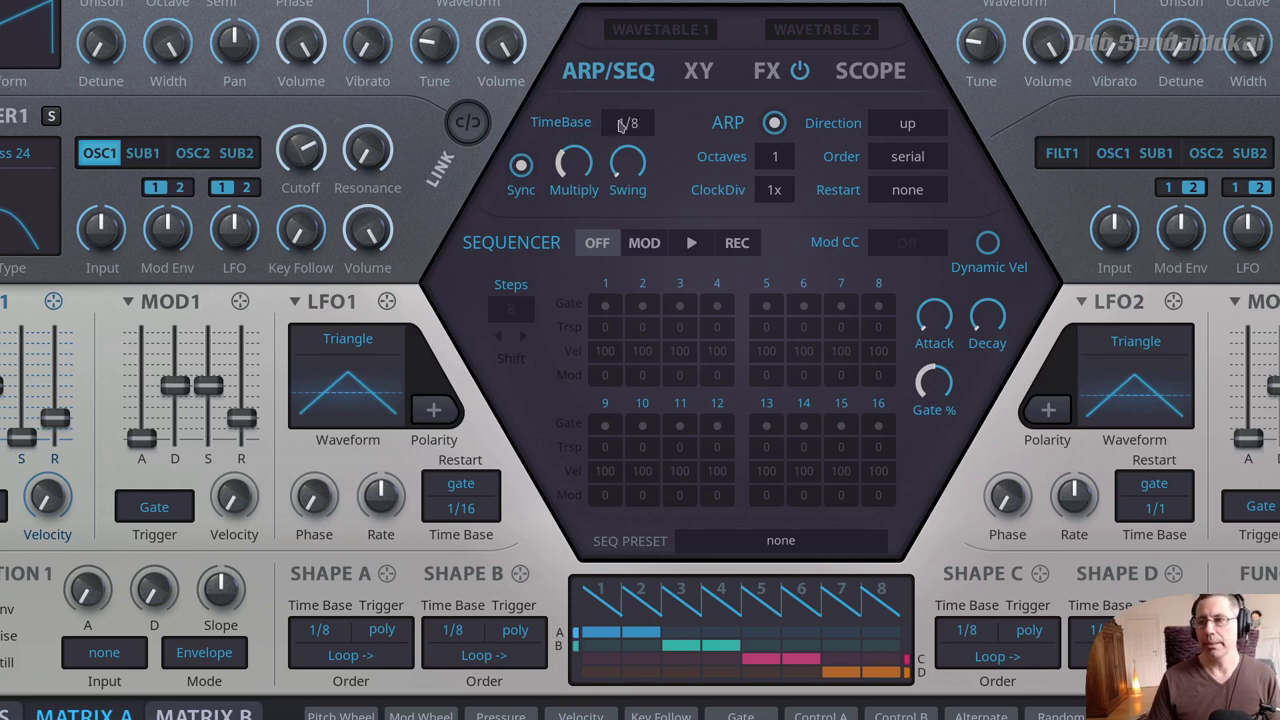
scroll(620, 123, "up", 1)
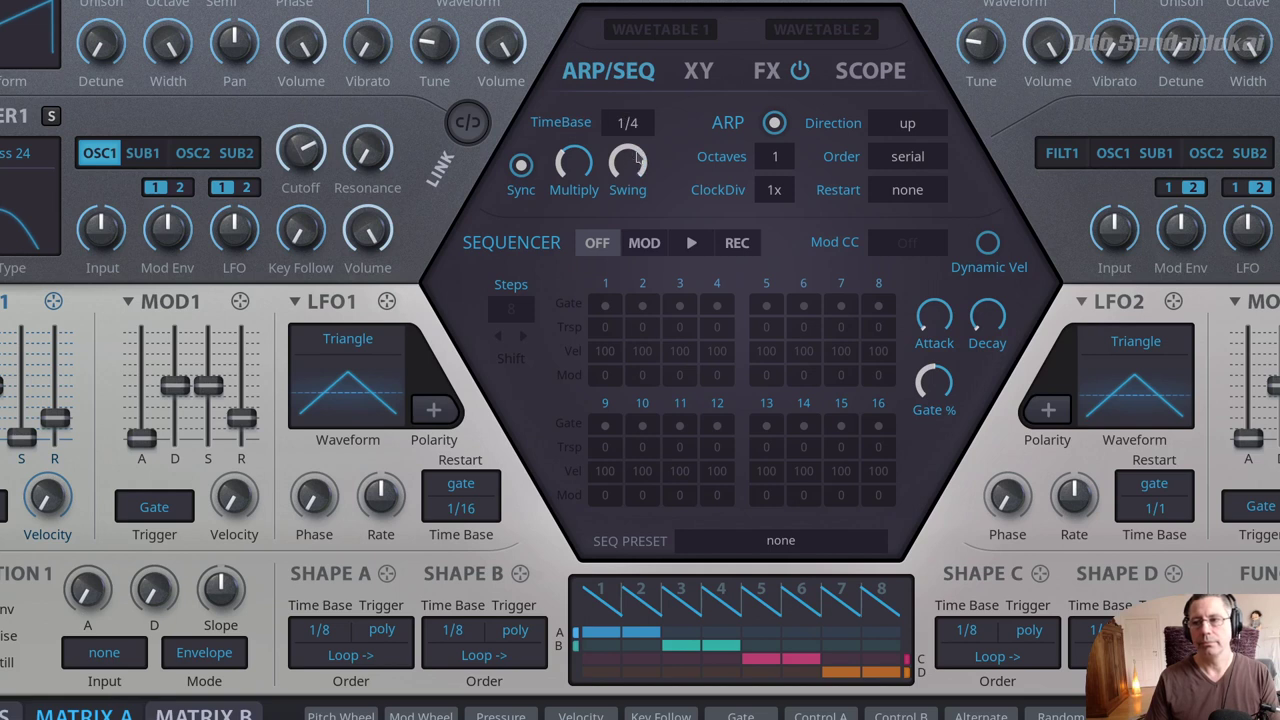
scroll(634, 128, "down", 1)
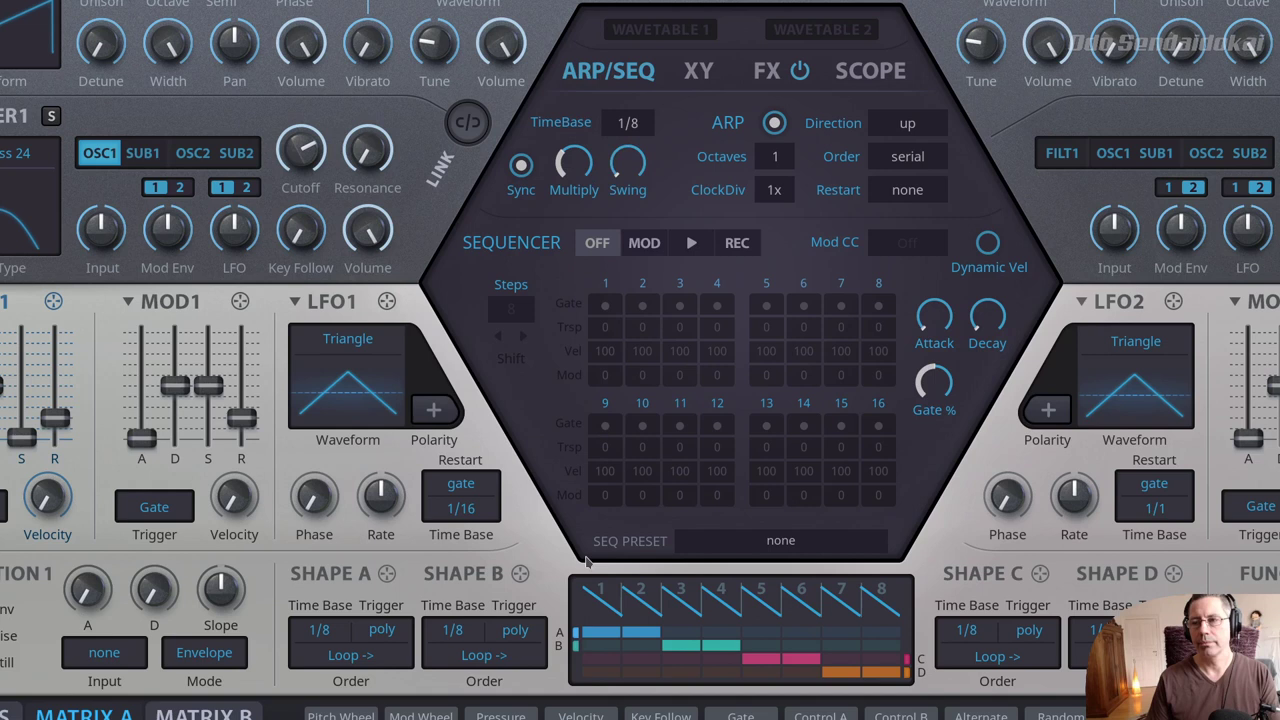
left_click_drag(614, 166, 598, 52)
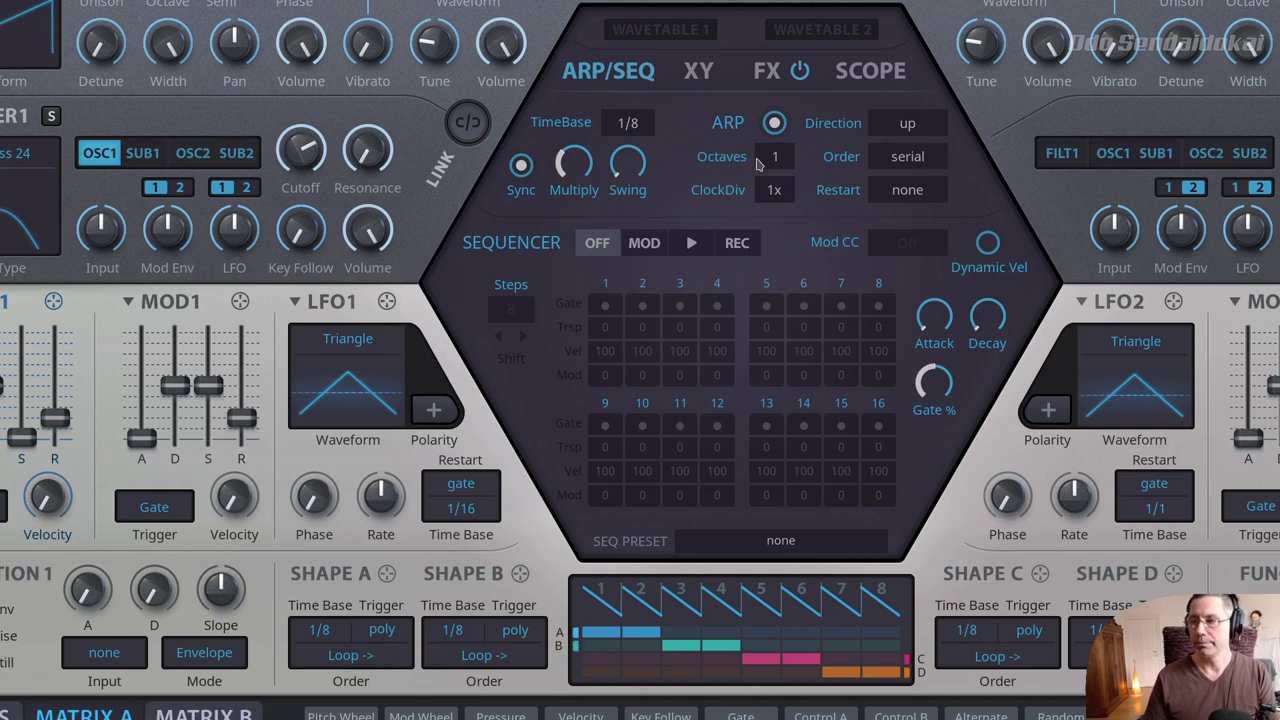
Step: Set the TimeBase to 1/16 and try arpeggiator ranges of several octaves, returning Octaves to 1
left_click(612, 122)
scroll(627, 122, "down", 2)
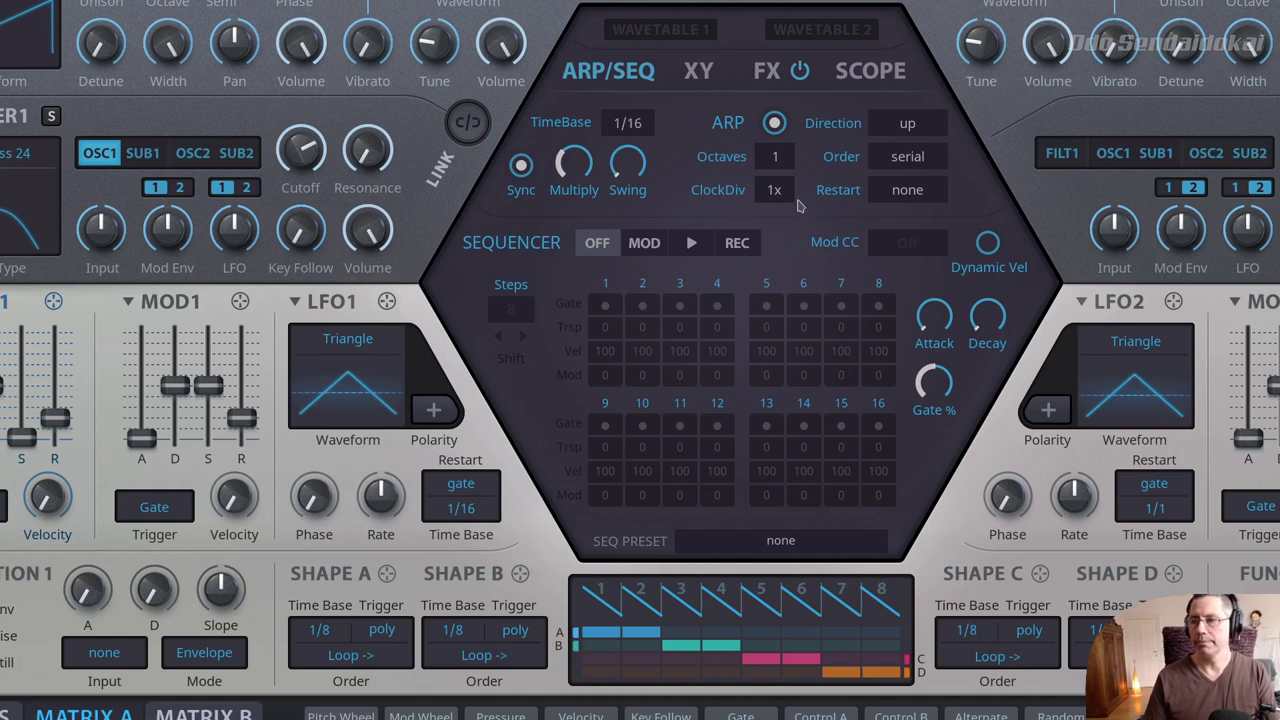
left_click(776, 160)
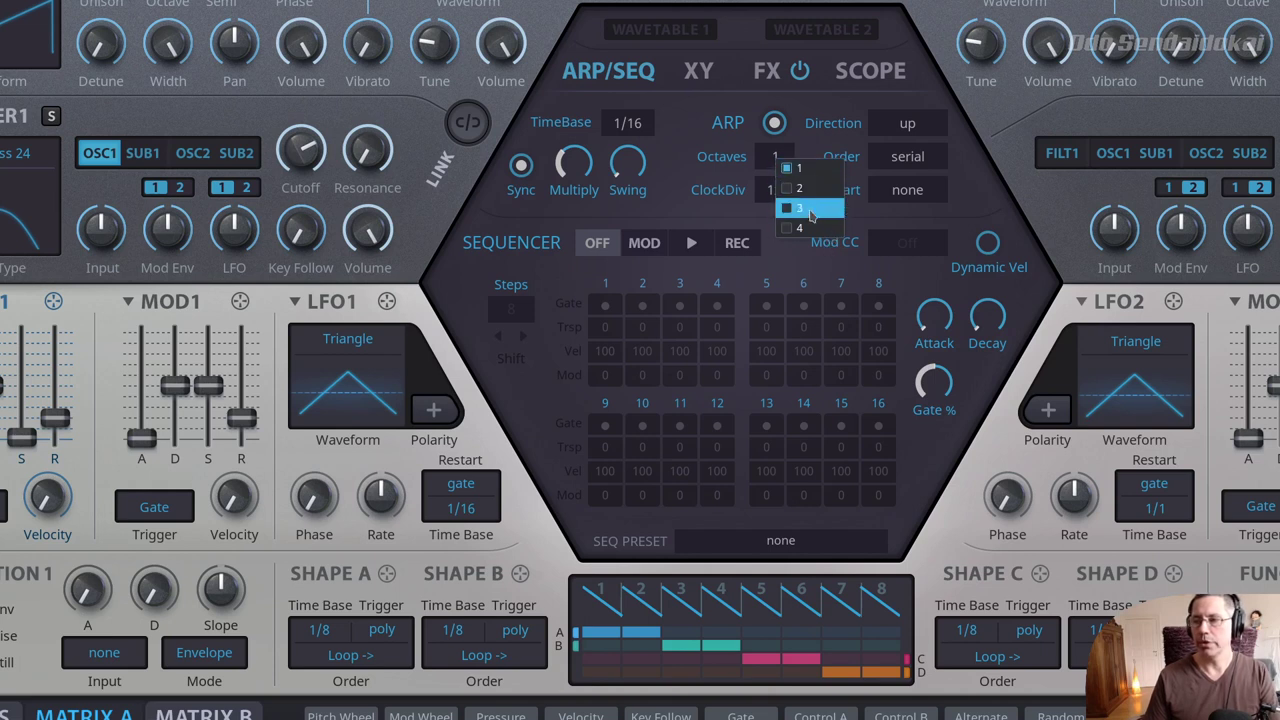
left_click(810, 190)
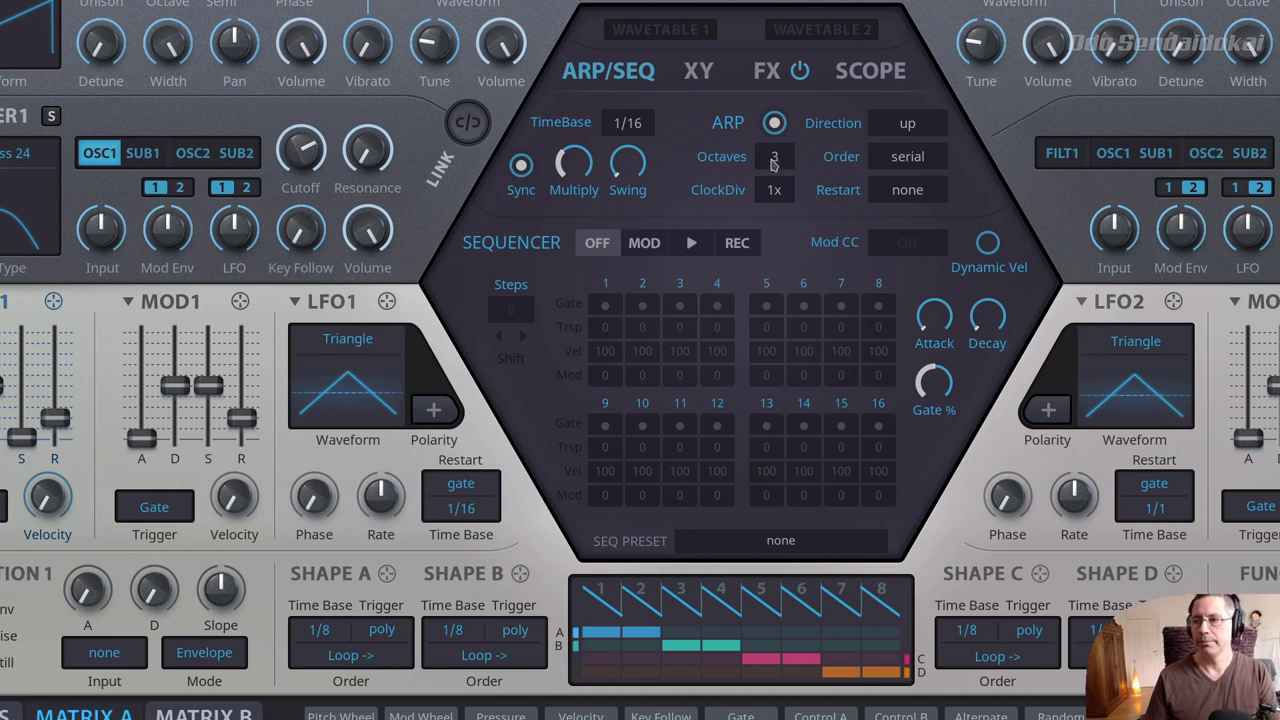
scroll(790, 172, "up", 1)
scroll(790, 172, "down", 3)
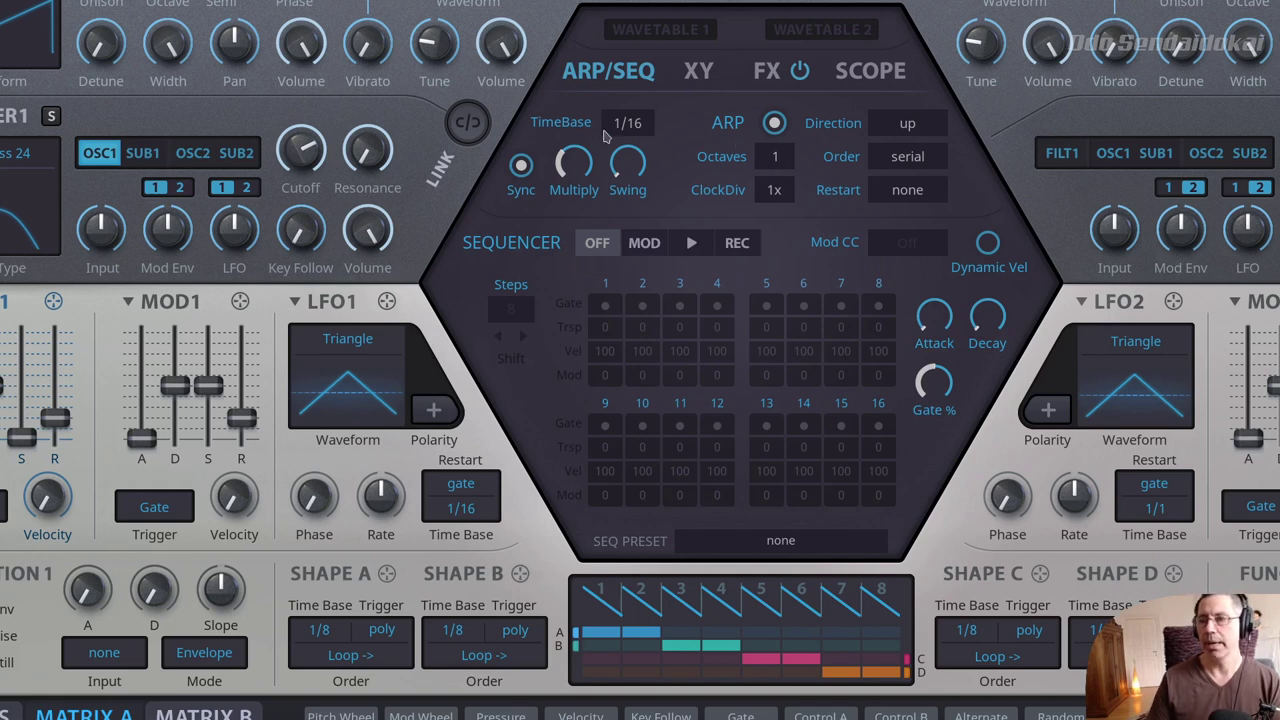
Step: Try the arpeggiator's ClockDiv at 2x, 4x and 8x and return it to 1x
left_click(775, 191)
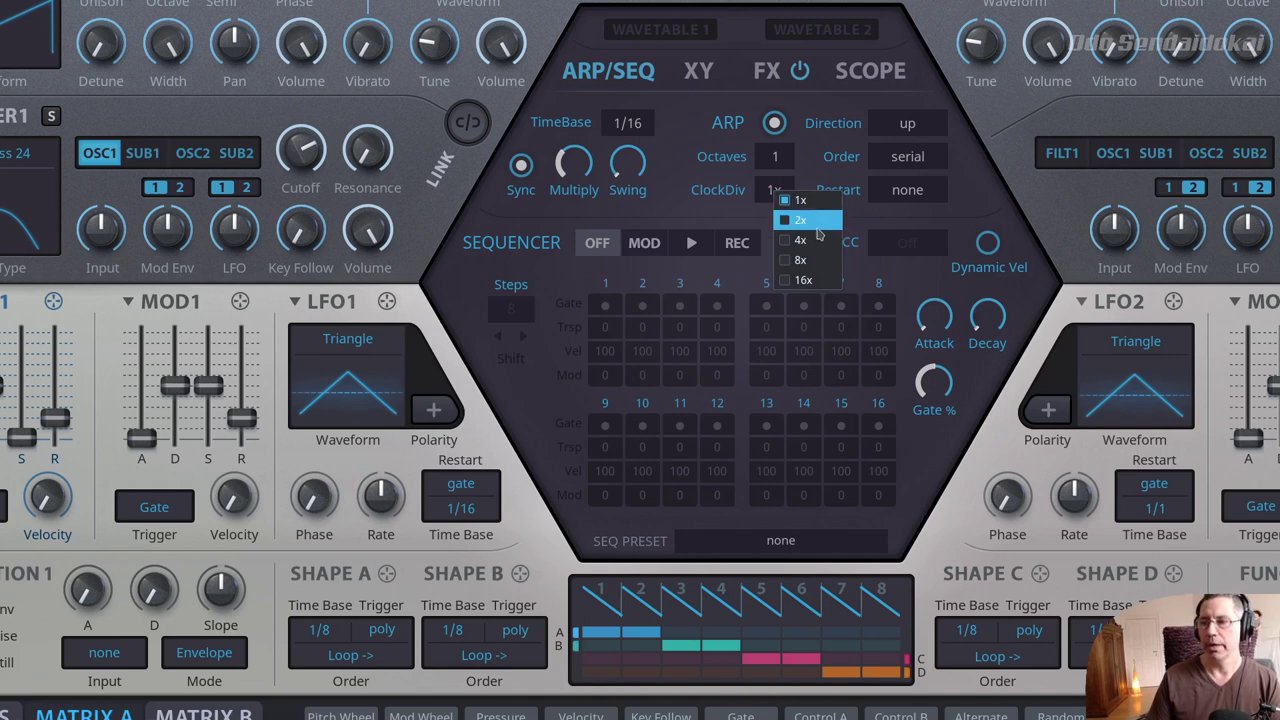
left_click(816, 222)
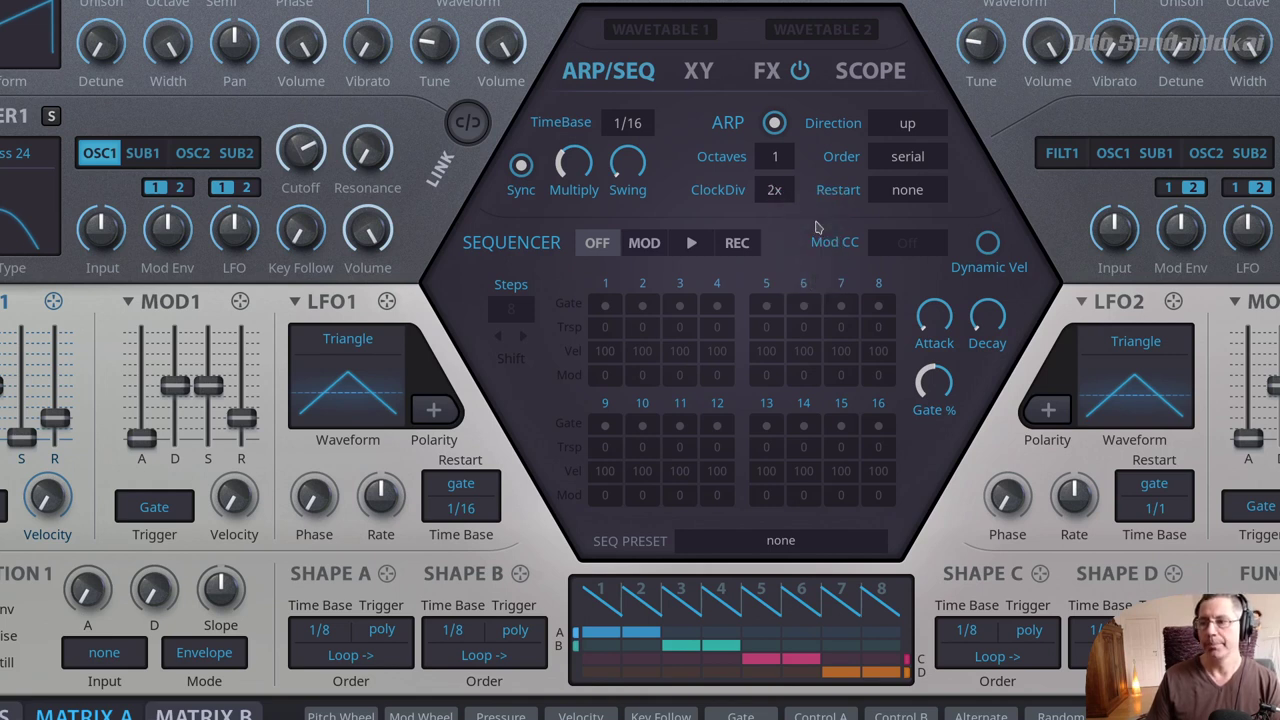
scroll(785, 200, "up", 1)
scroll(785, 200, "down", 1)
scroll(785, 200, "down", 1)
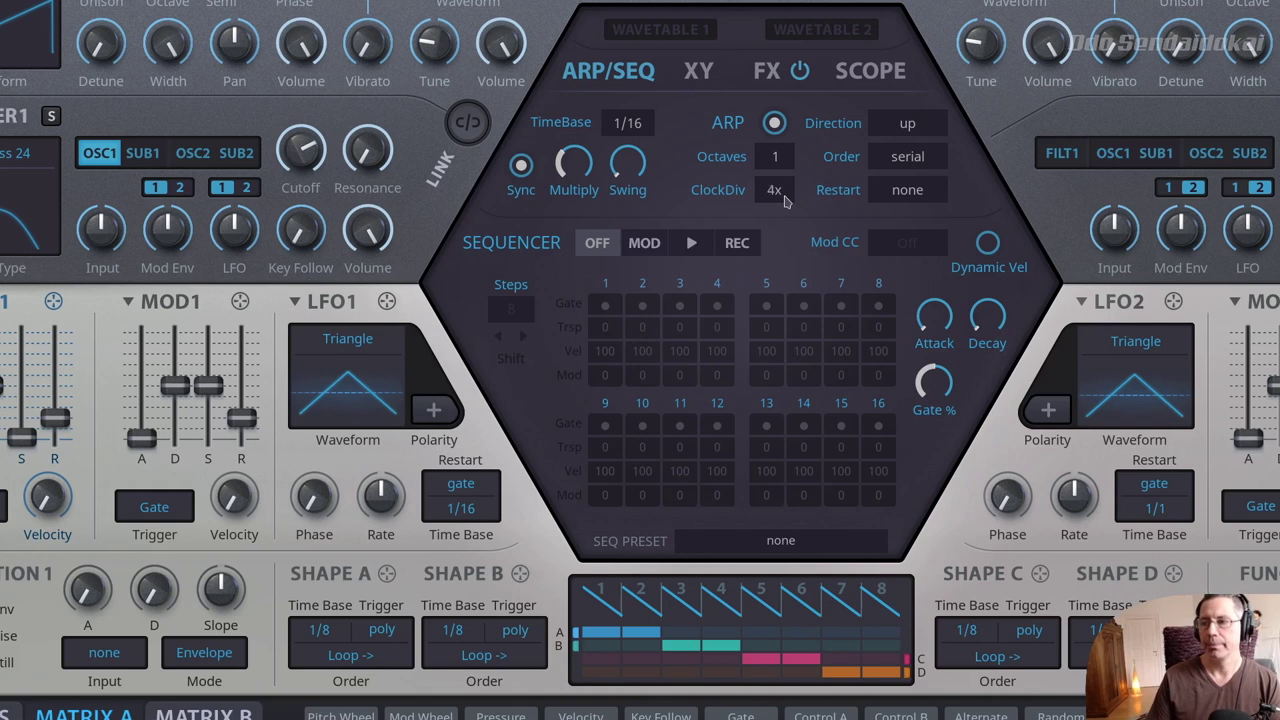
scroll(785, 200, "down", 1)
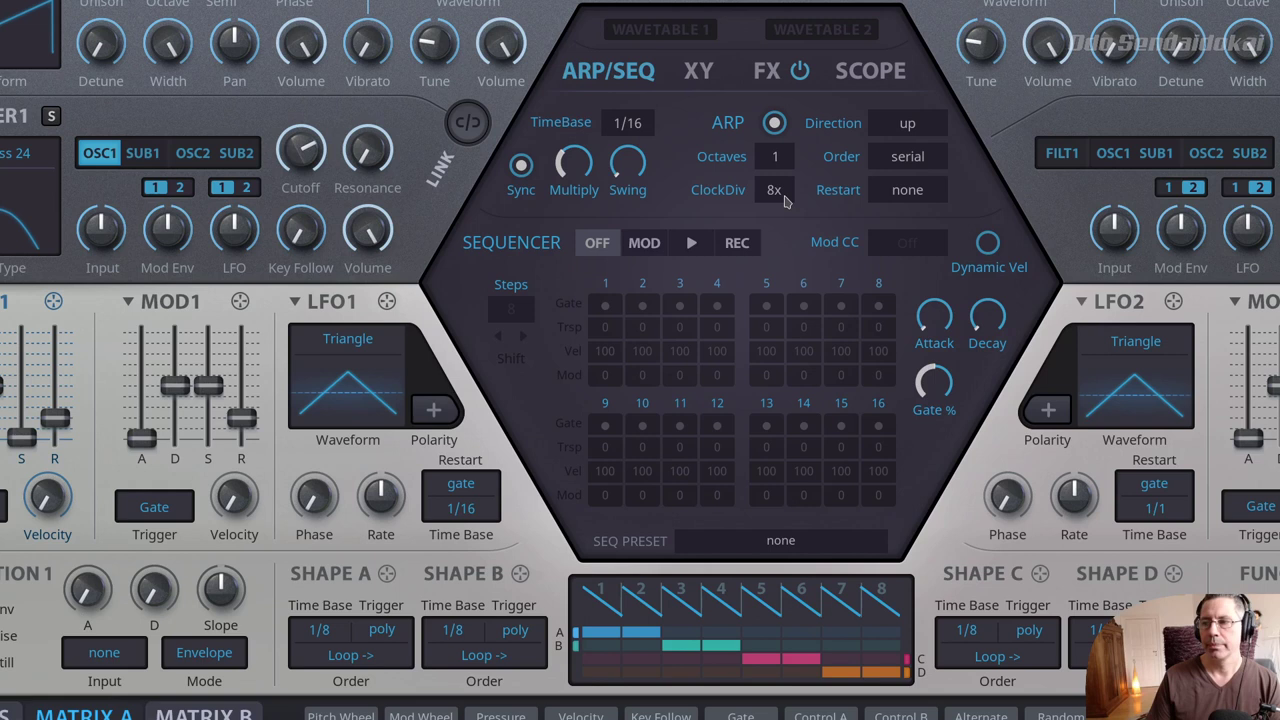
scroll(785, 200, "up", 3)
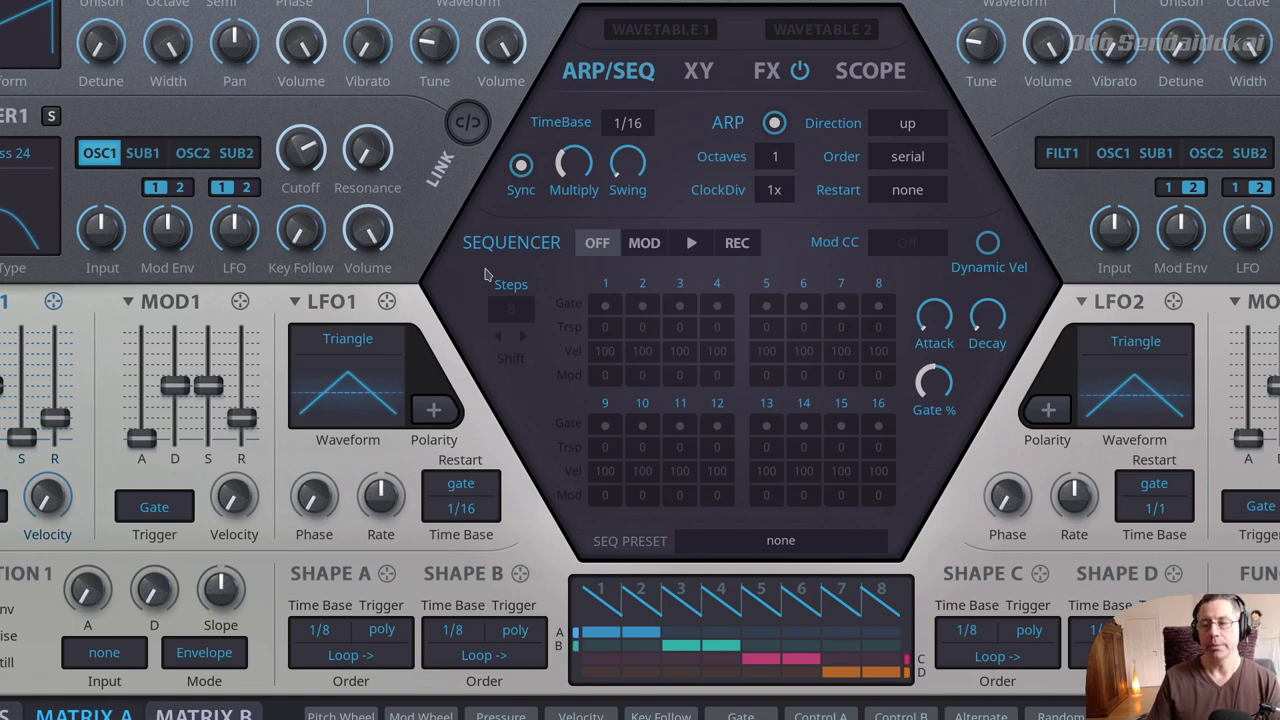
left_click(778, 192)
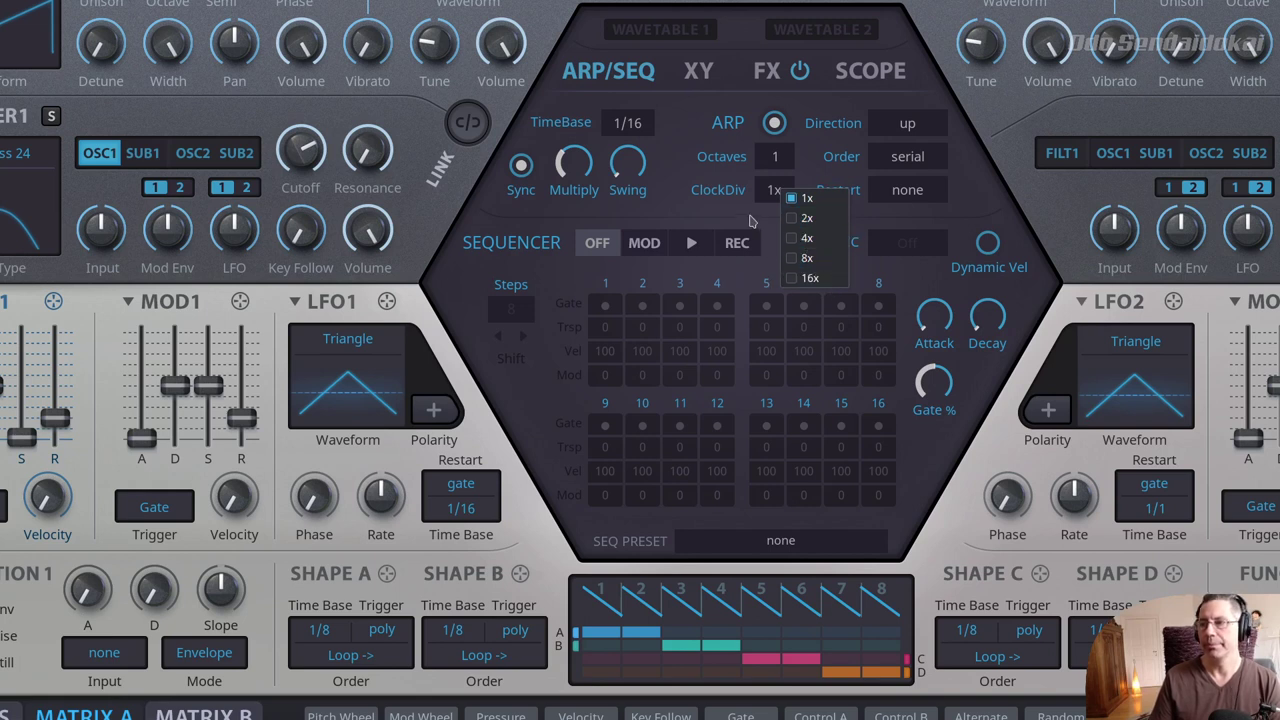
left_click(751, 220)
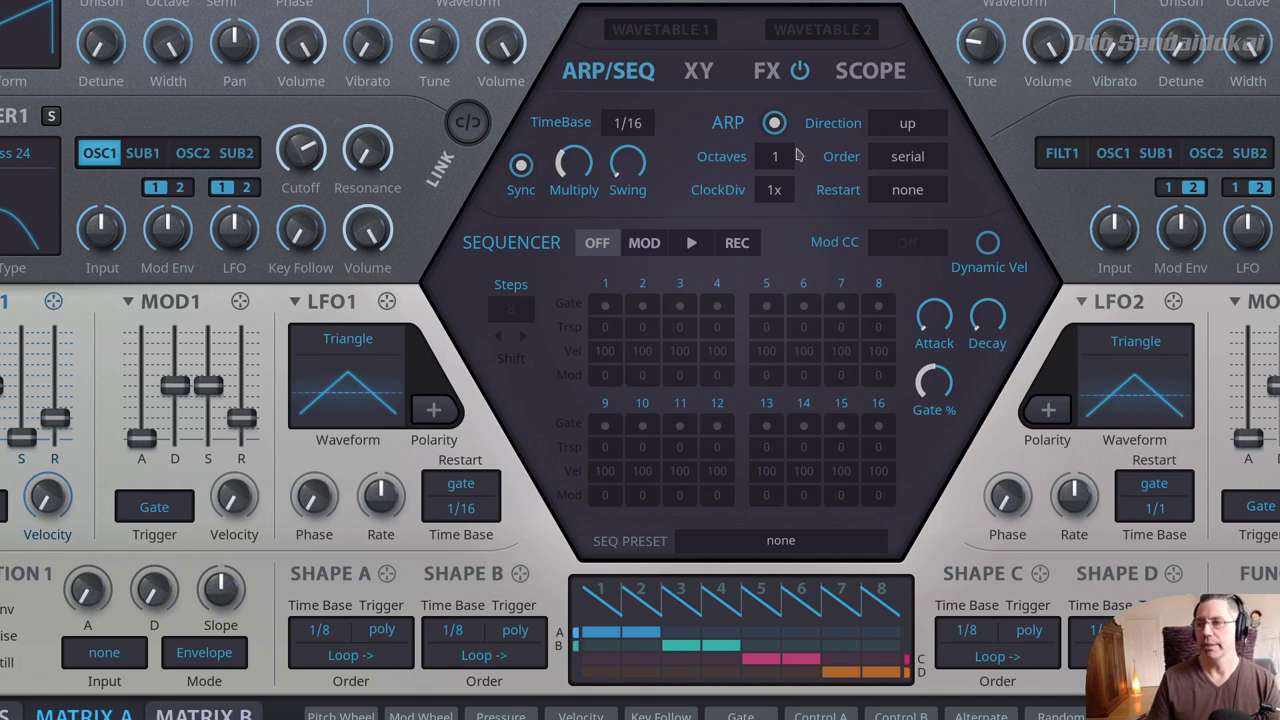
Step: Try the arpeggiator with 2 octaves, the played direction and a 1/8 TimeBase
left_click_drag(775, 168, 775, 158)
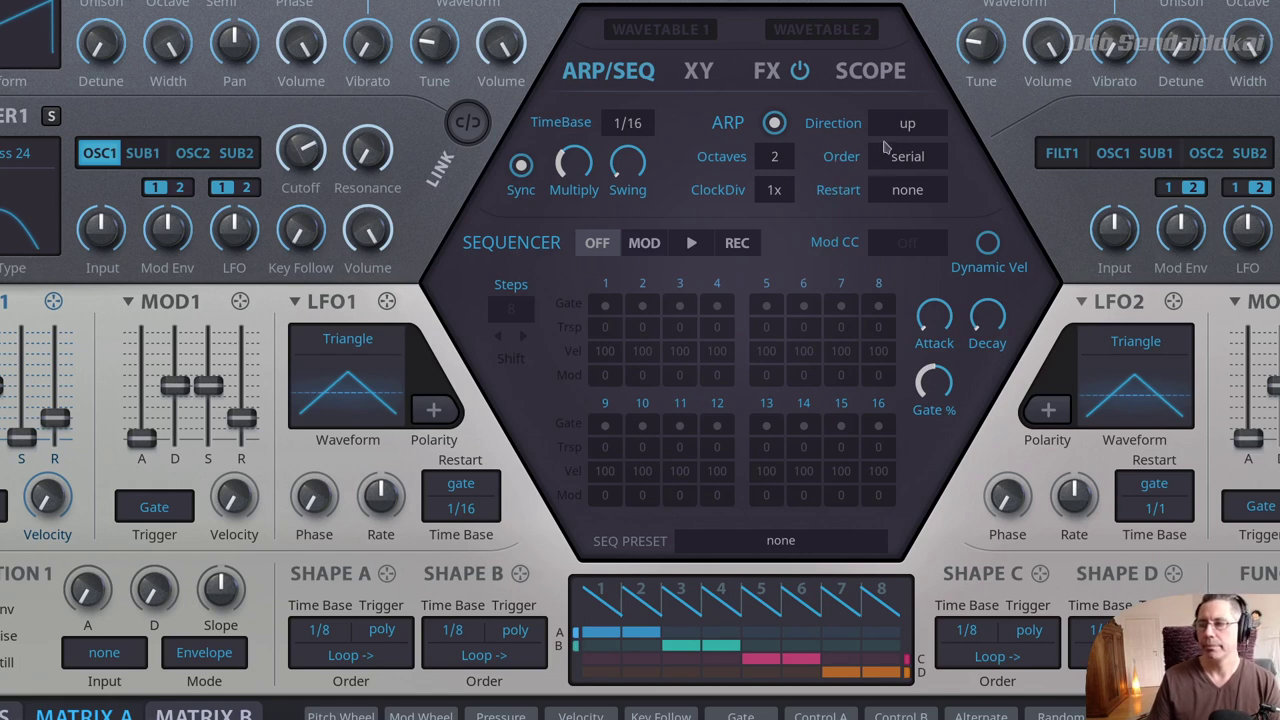
left_click(930, 133)
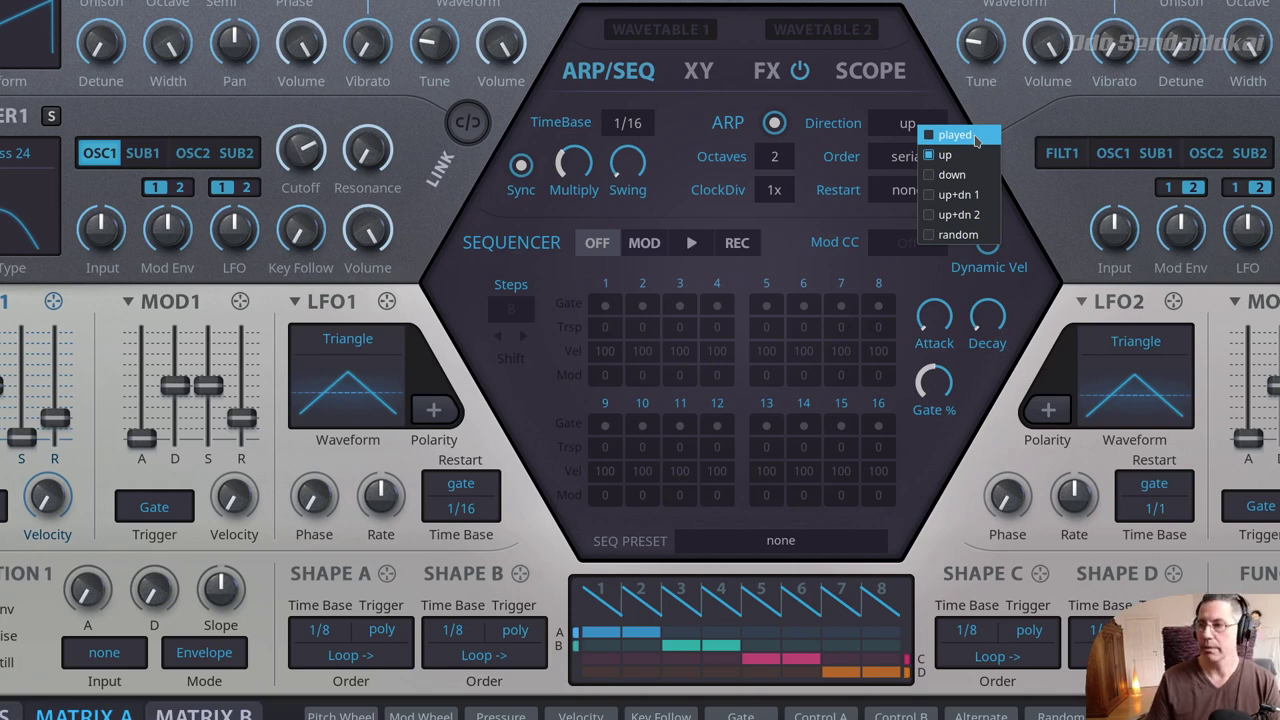
left_click(976, 137)
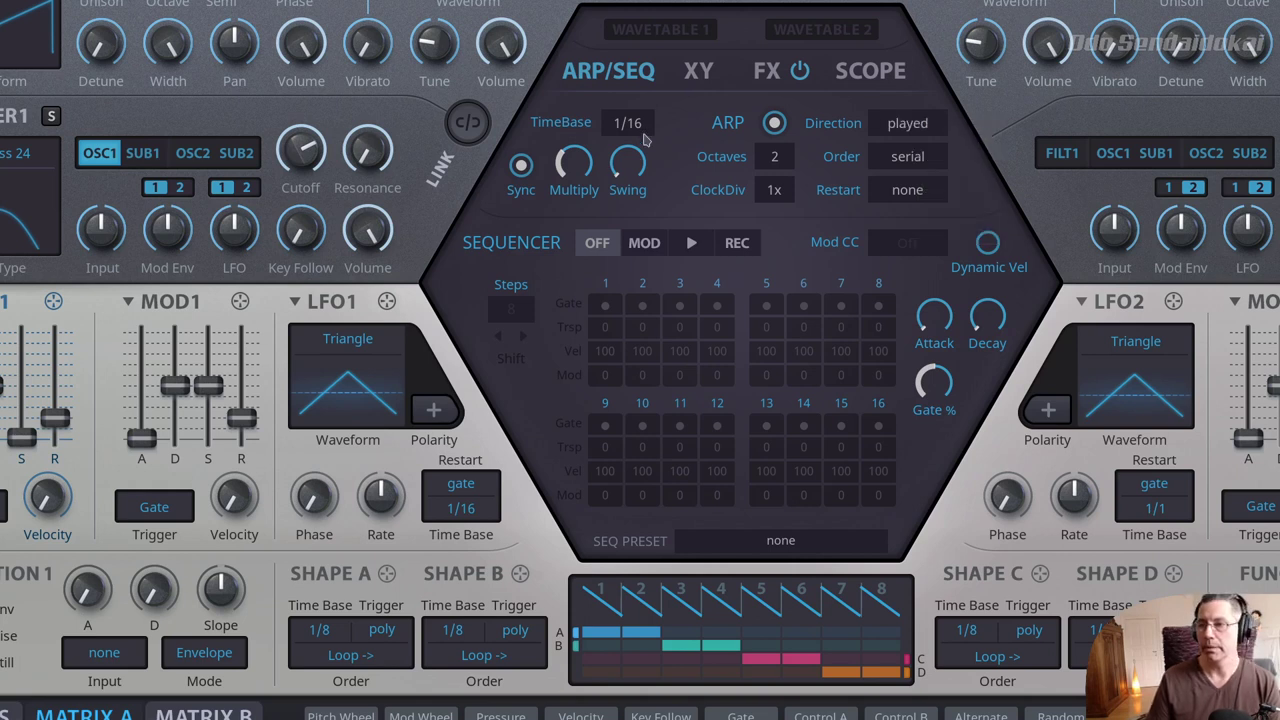
scroll(645, 135, "down", 1)
scroll(644, 131, "up", 2)
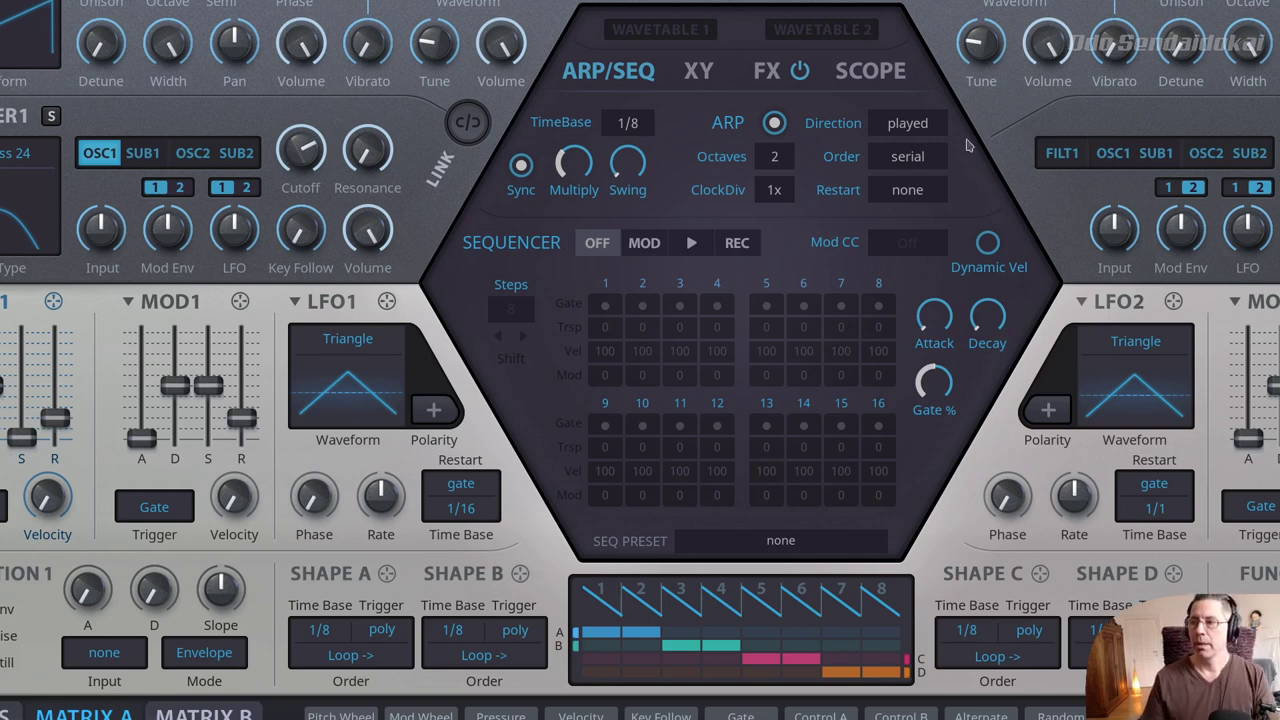
Step: Set the arpeggiator's direction to up and its range to 1 octave
left_click(917, 127)
left_click(931, 156)
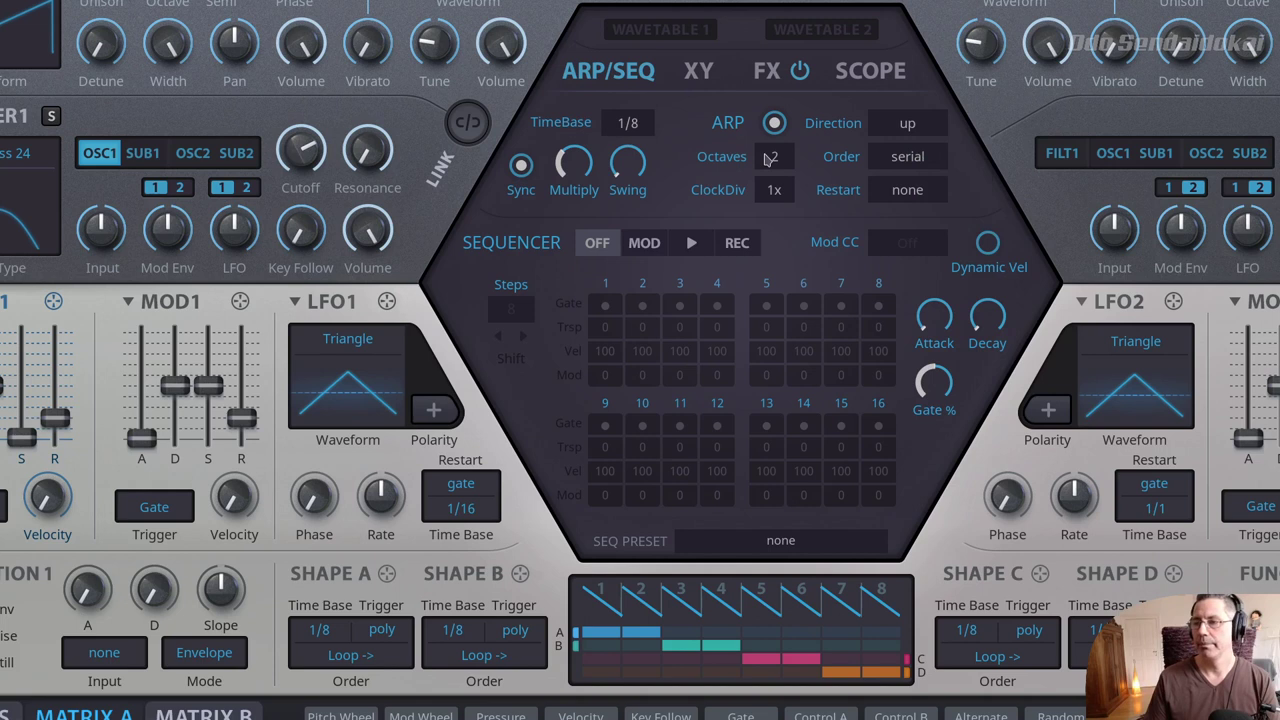
left_click_drag(768, 157, 770, 166)
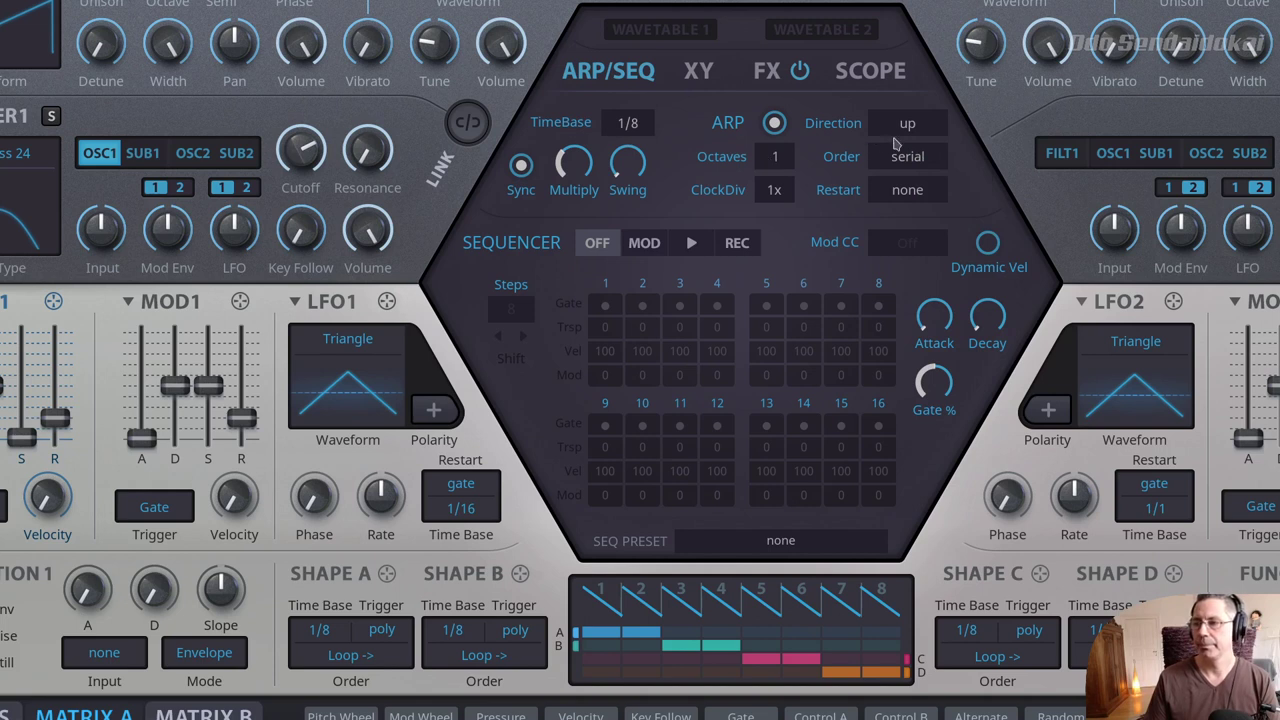
Step: Set the TimeBase to 1/16 and the arpeggiator's direction to down
left_click_drag(614, 140, 637, 146)
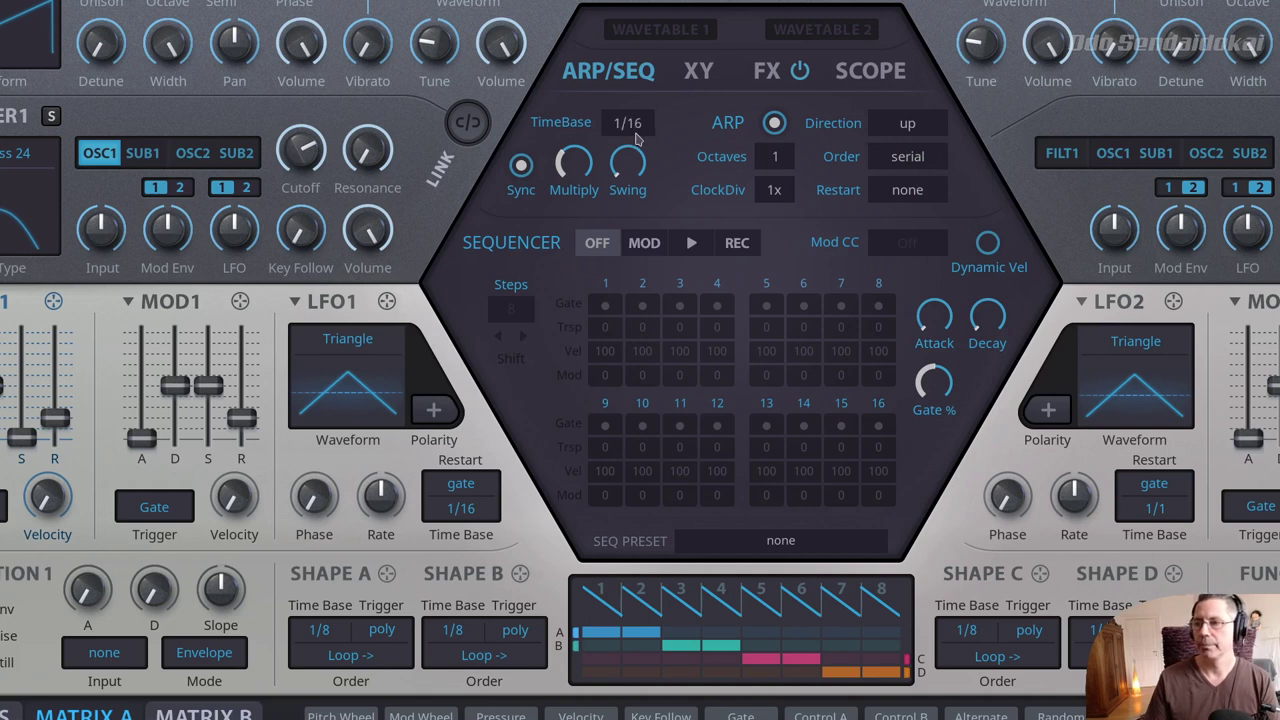
left_click(910, 125)
left_click(963, 184)
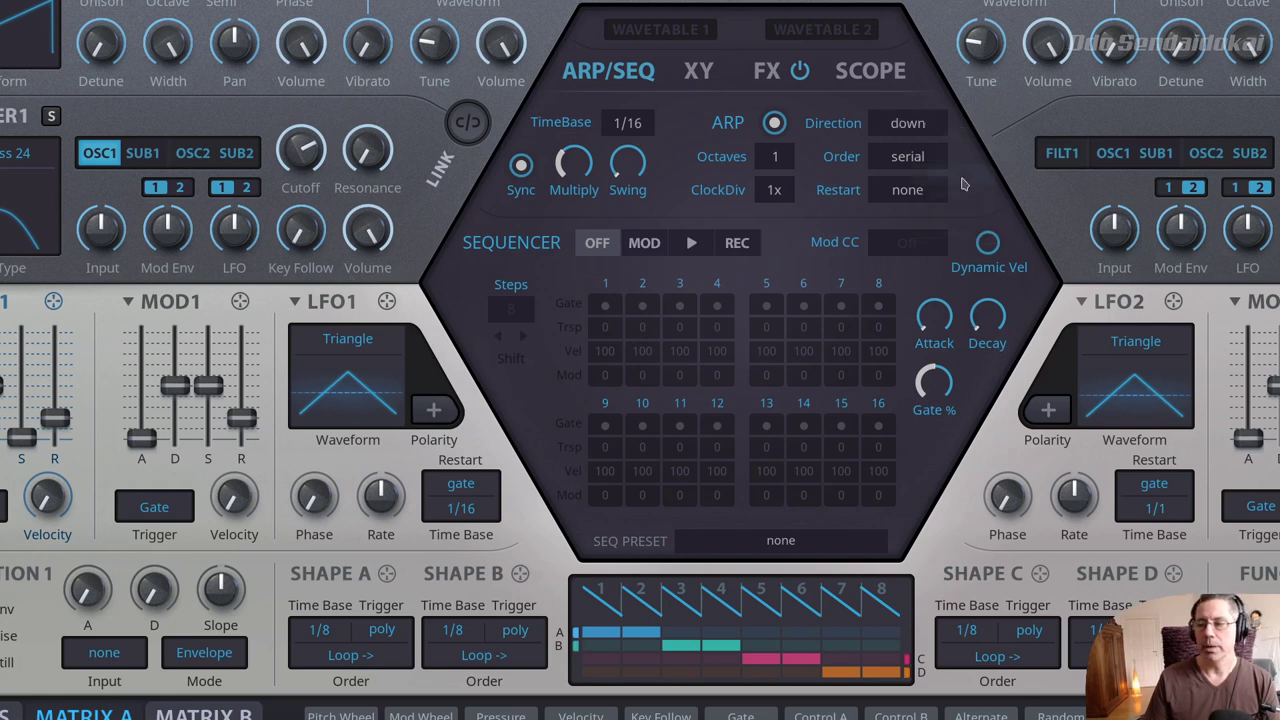
Step: Try the arpeggiator's up+dn 1, up+dn 2 and random directions
left_click(922, 124)
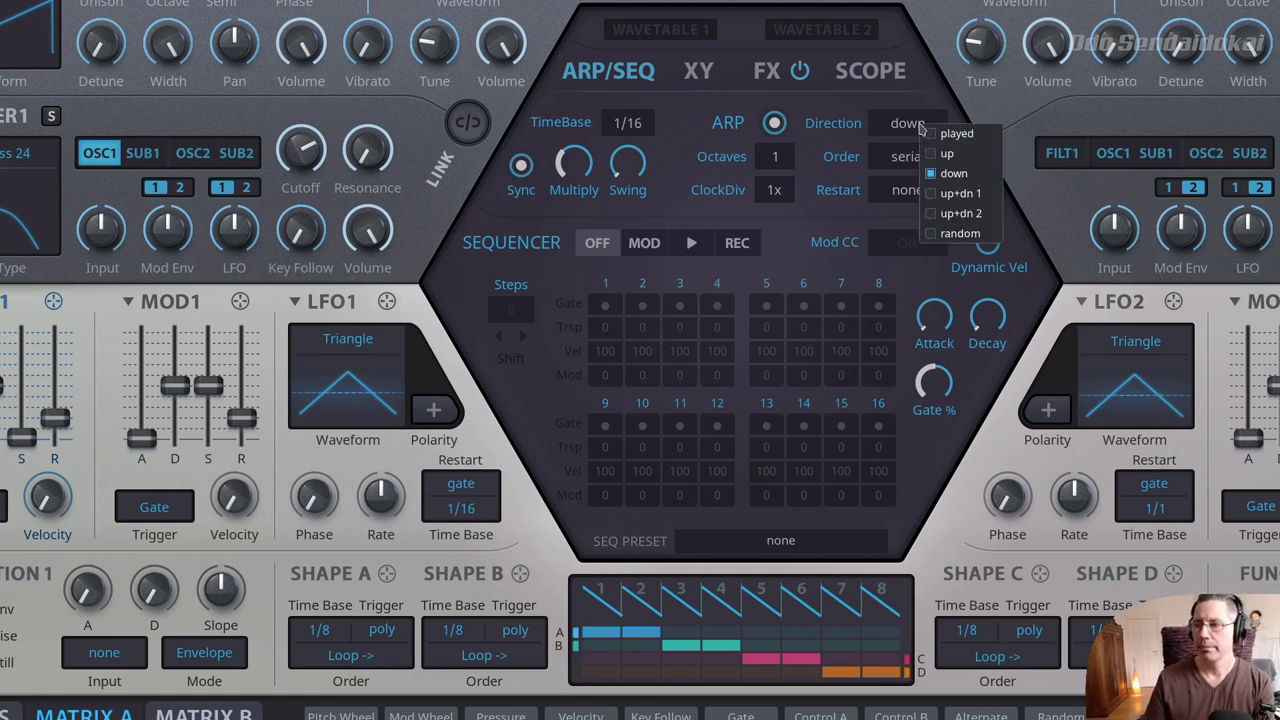
left_click(950, 198)
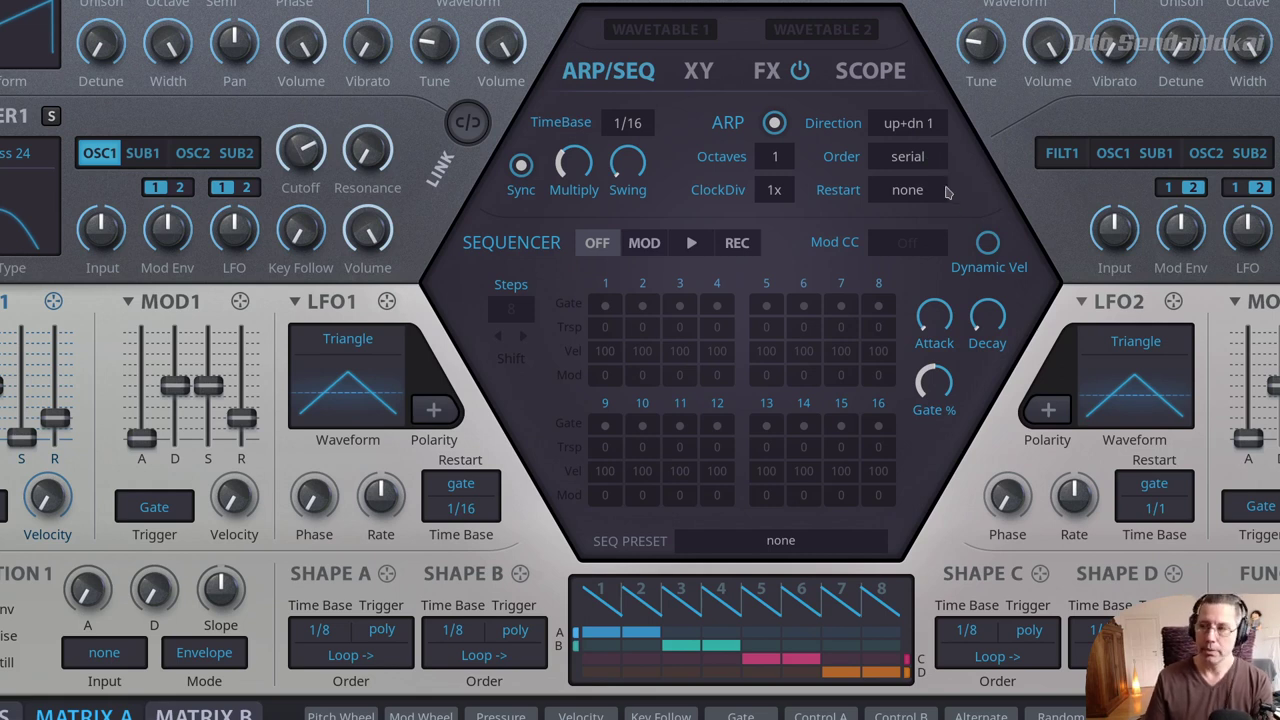
left_click(914, 124)
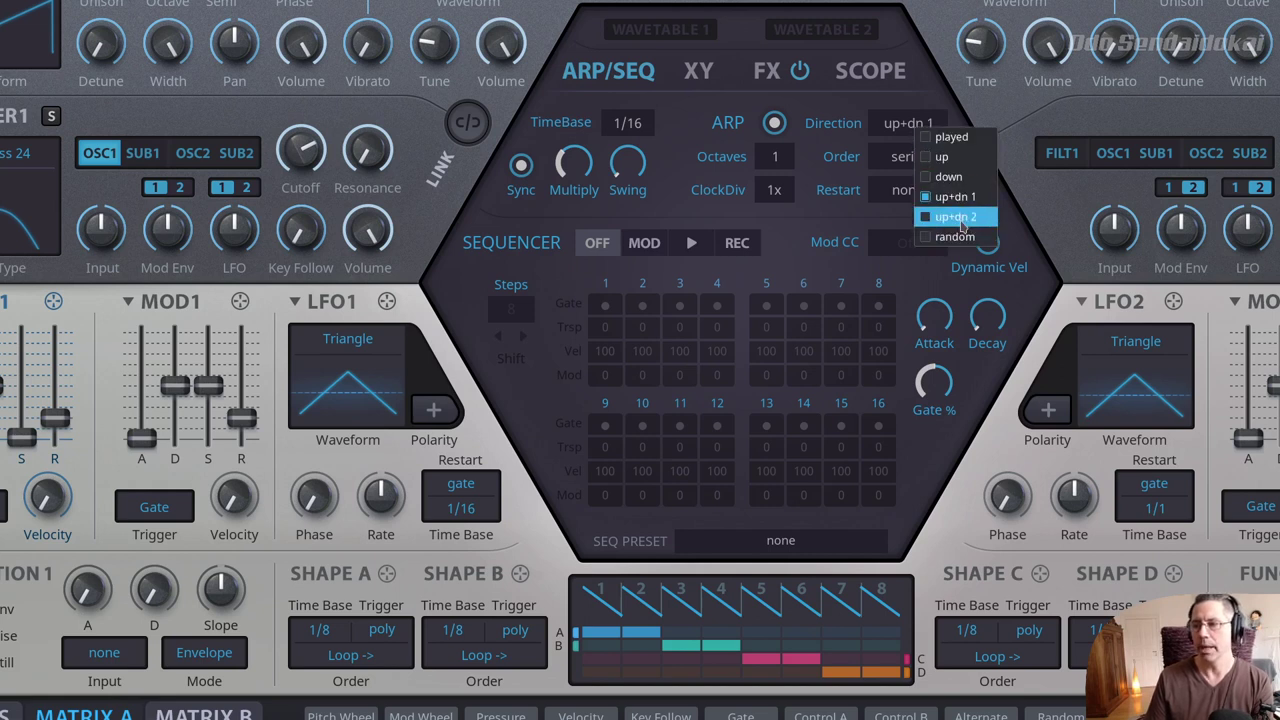
left_click(952, 212)
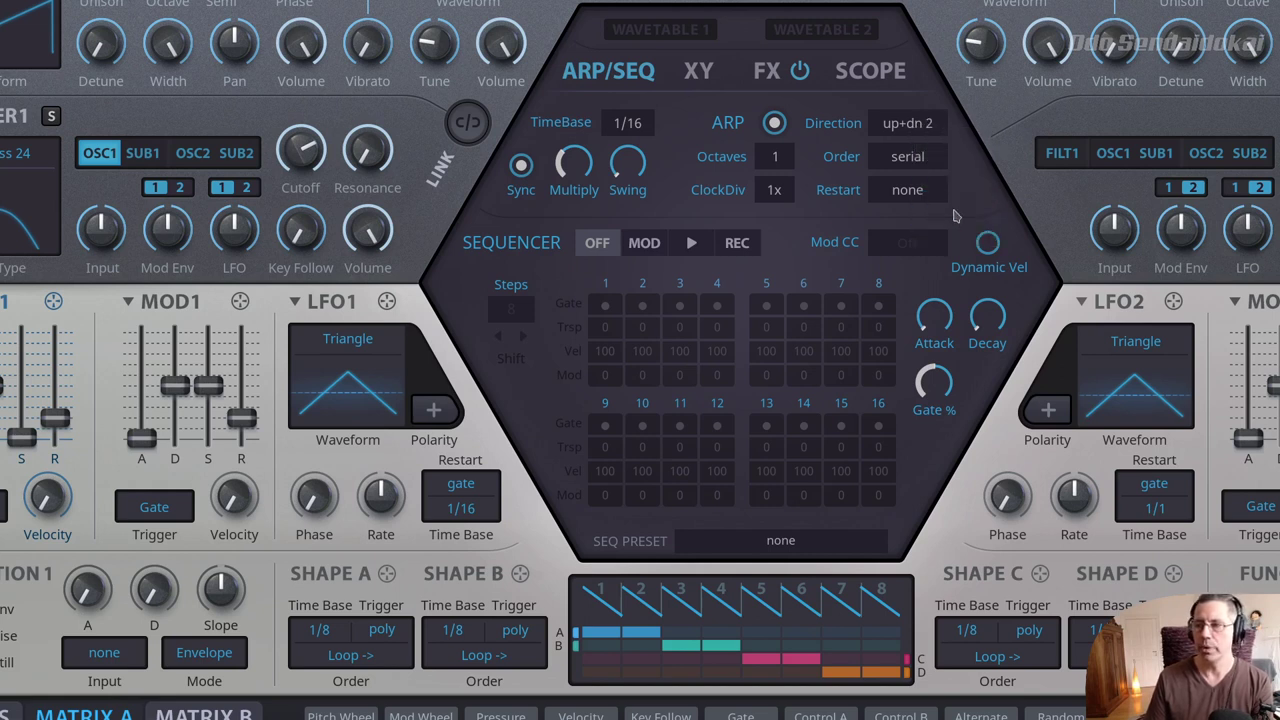
left_click(912, 124)
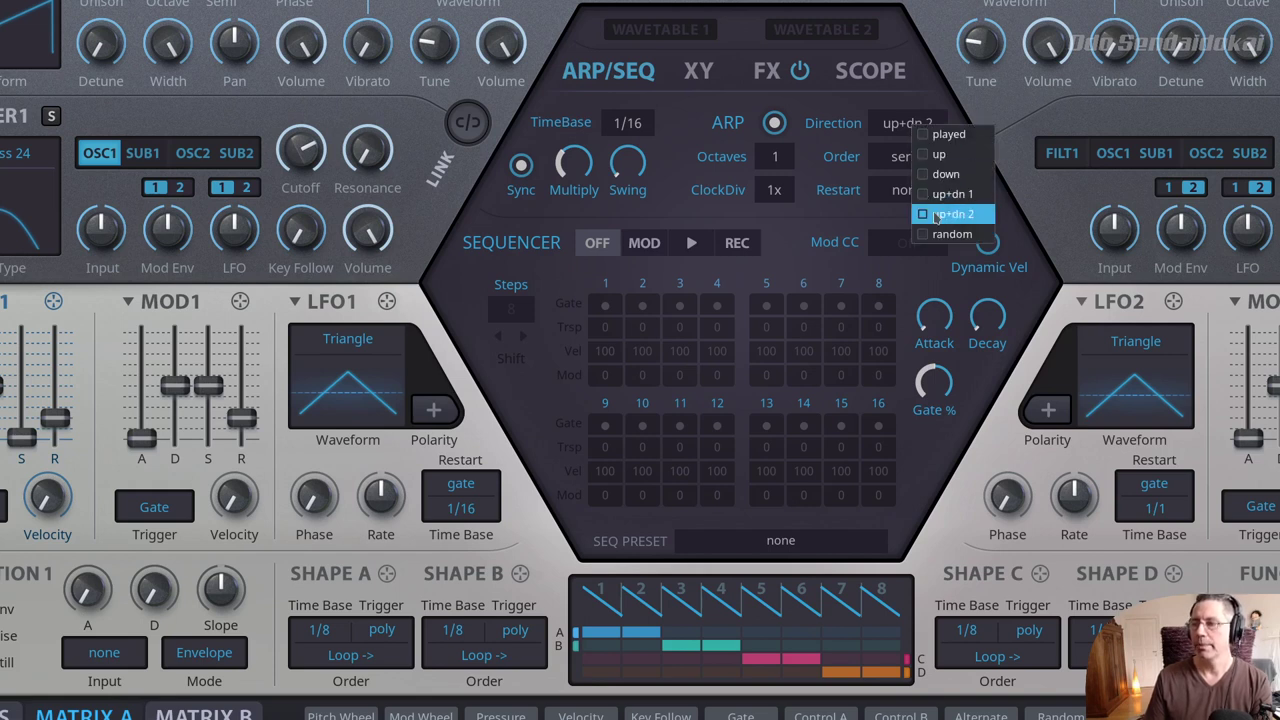
left_click(940, 235)
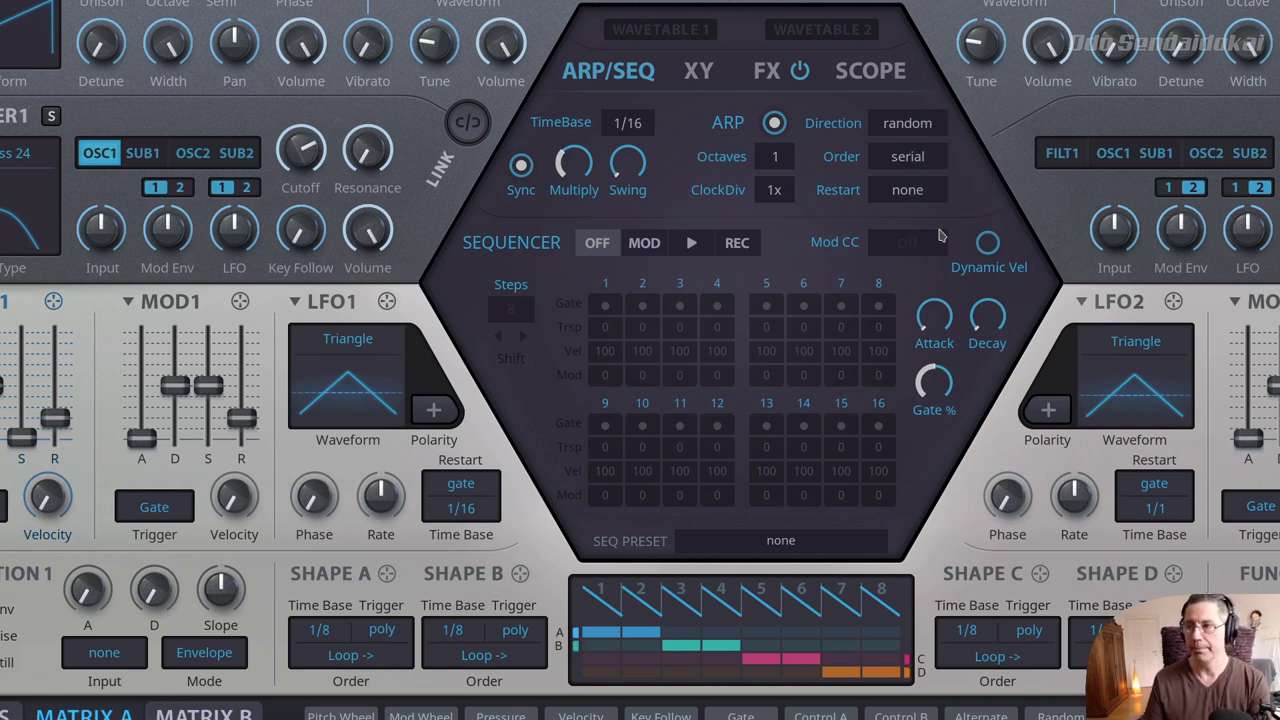
scroll(787, 169, "up", 2)
scroll(787, 169, "up", 1)
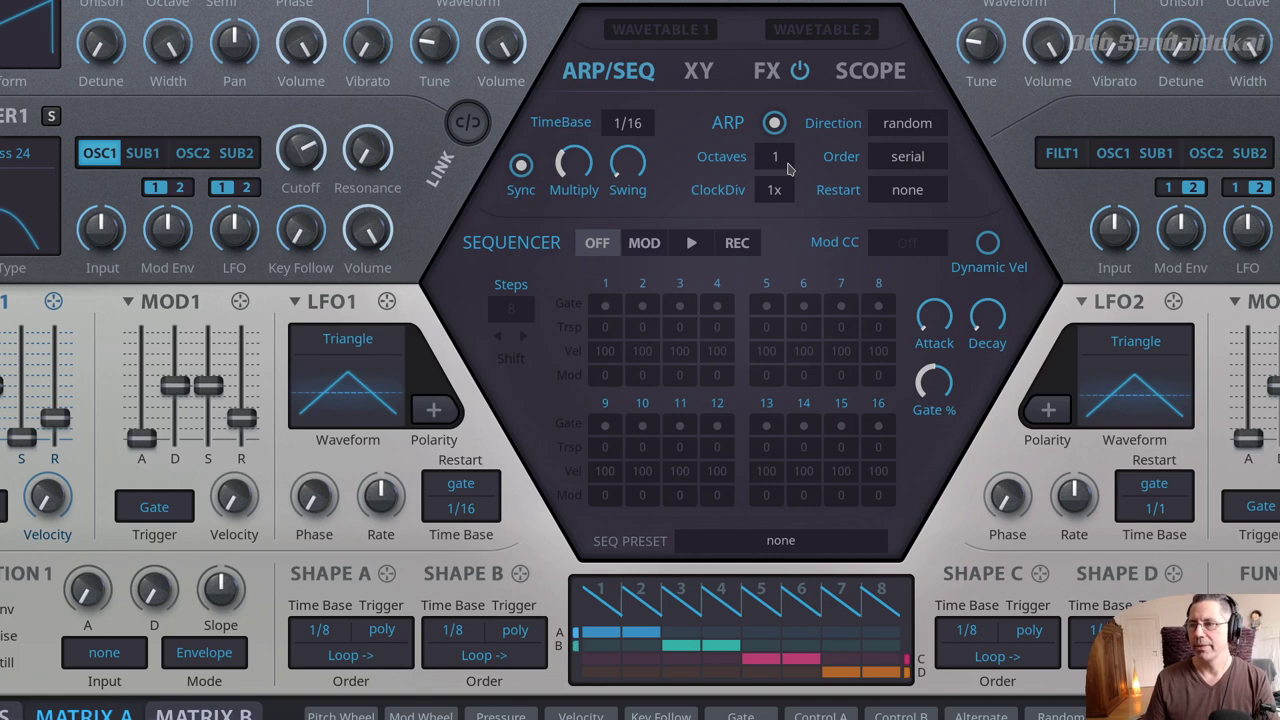
Step: Set the arpeggiator's direction to up and its range to 4 octaves
left_click(919, 120)
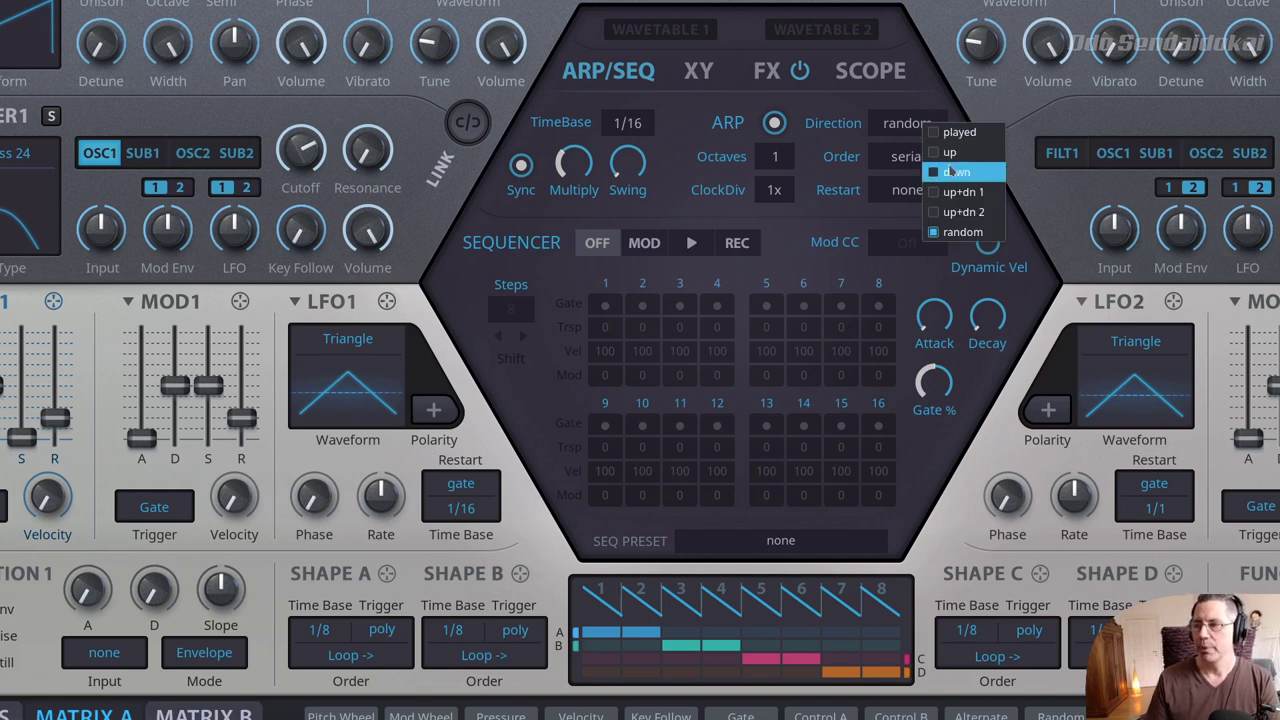
left_click(950, 152)
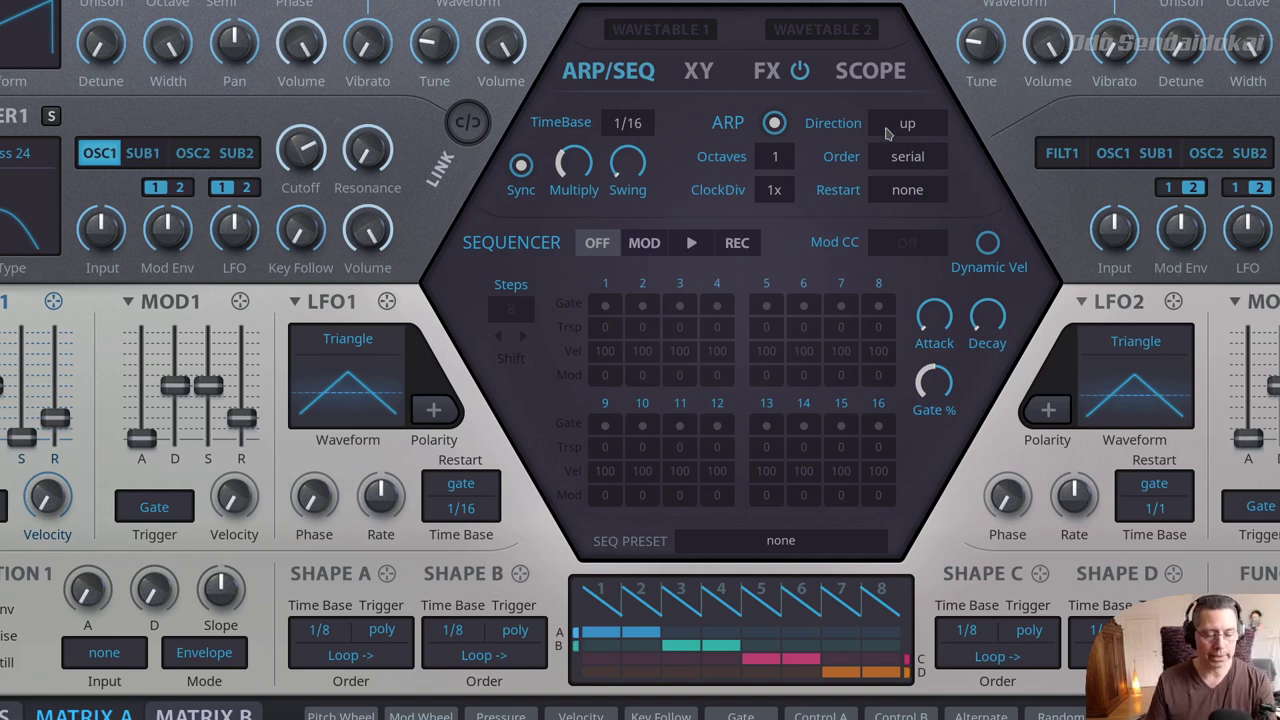
left_click(929, 159)
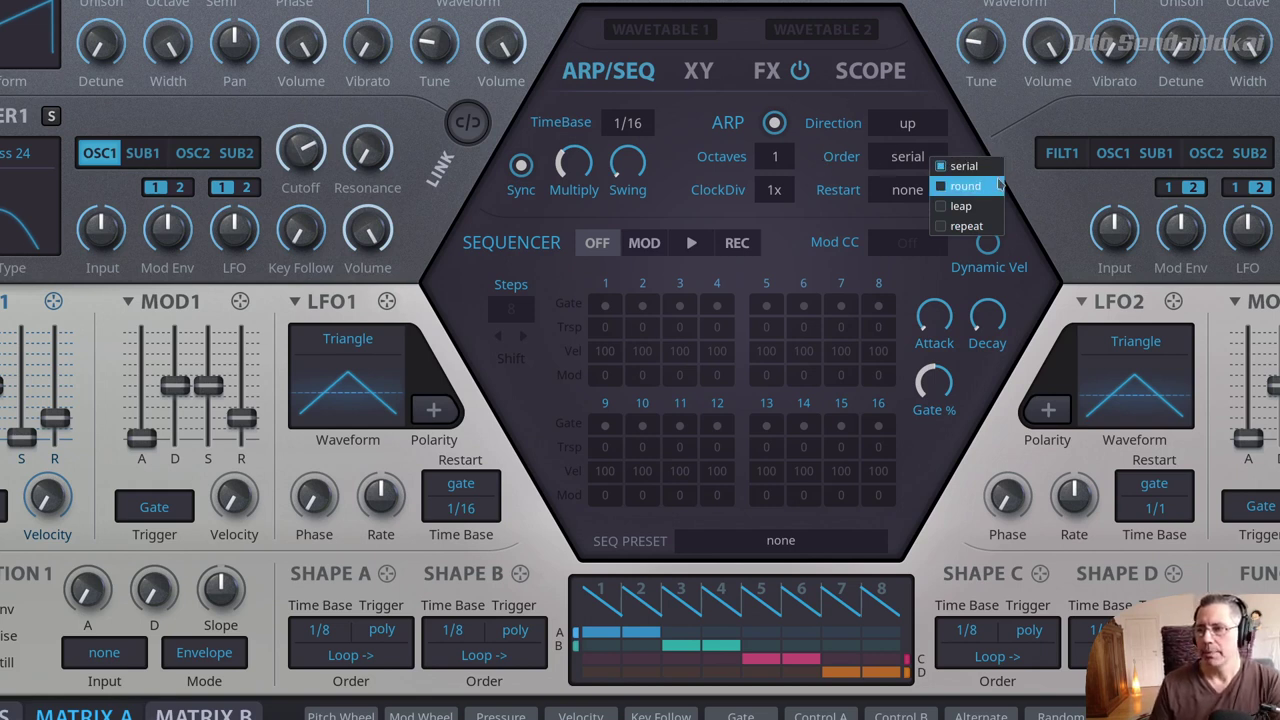
left_click(771, 163)
left_click(771, 163)
left_click(798, 229)
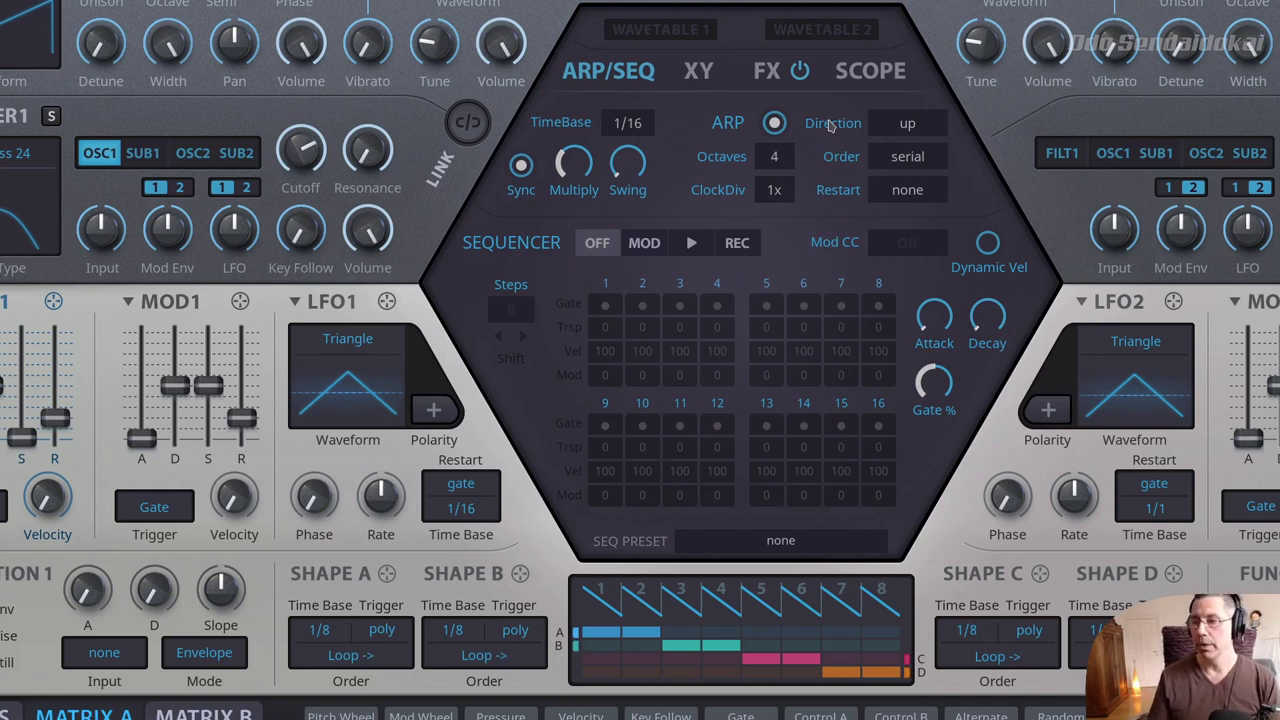
Step: Try the arpeggiator's round order with the down direction and switch the direction back to up
left_click(930, 160)
left_click(956, 188)
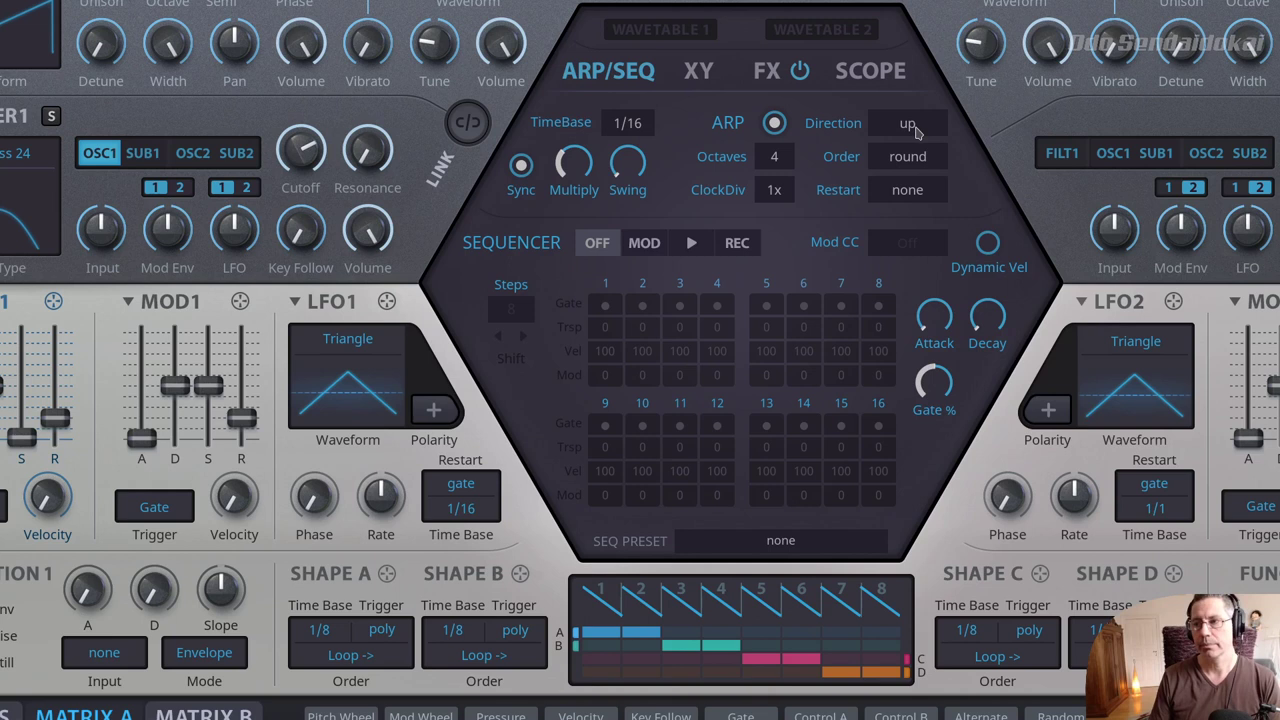
left_click(912, 124)
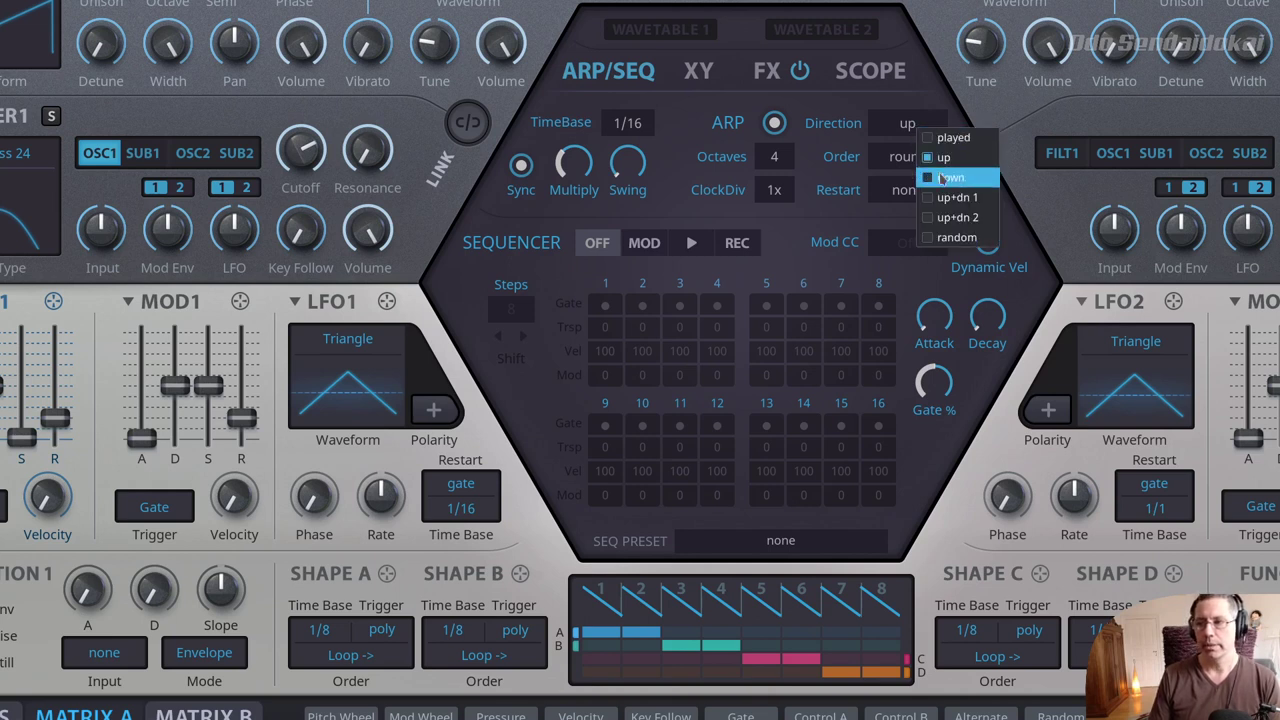
left_click(954, 182)
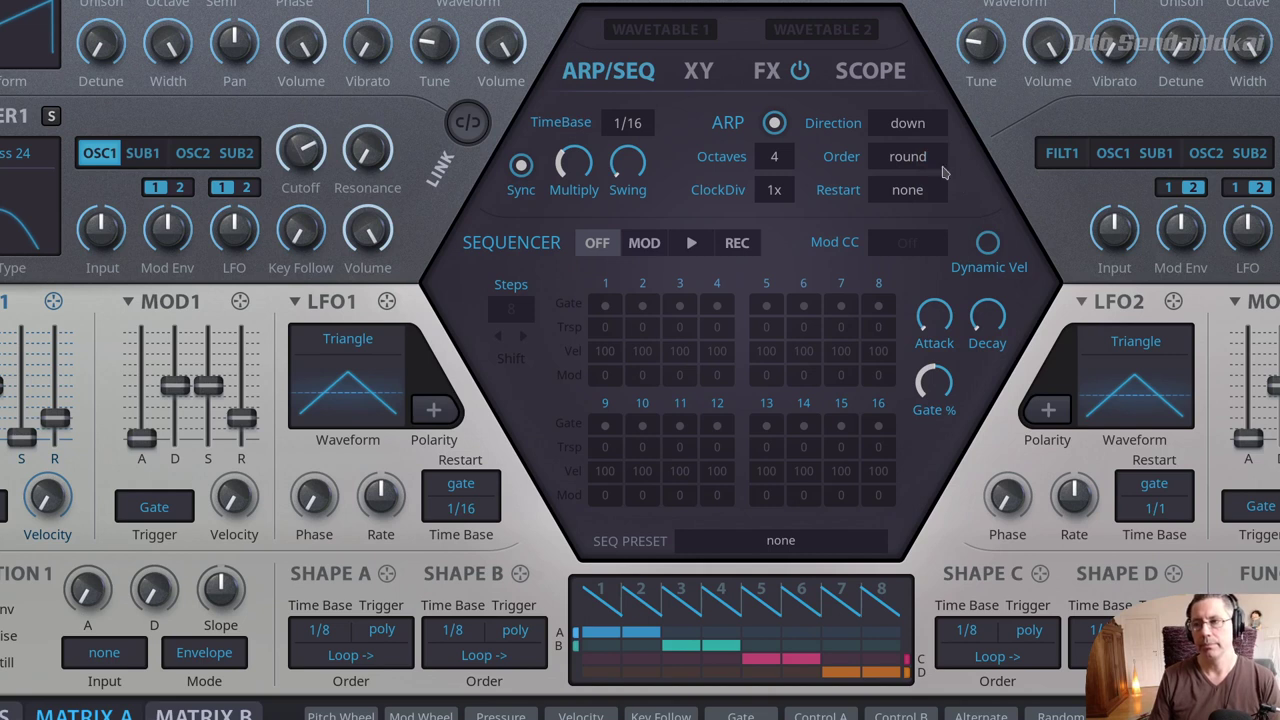
left_click(907, 123)
left_click(918, 156)
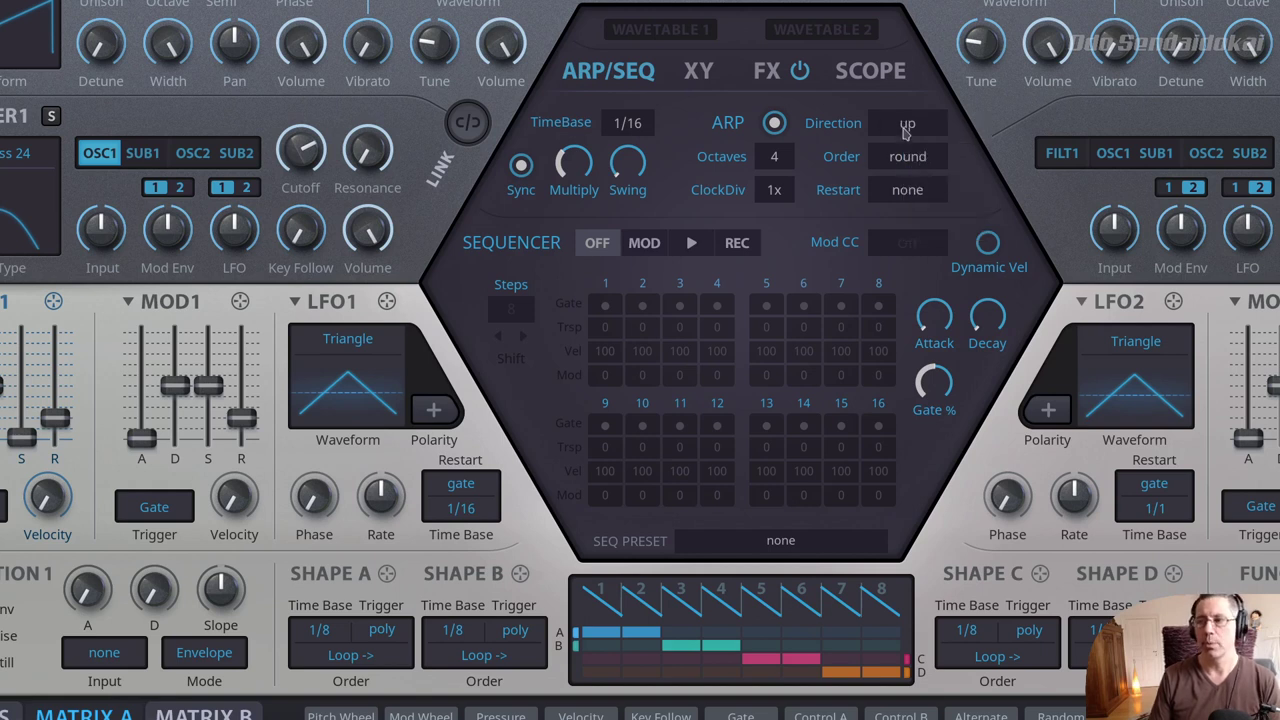
Step: Try the arpeggiator's leap and repeat orders and return the order to serial
left_click(899, 160)
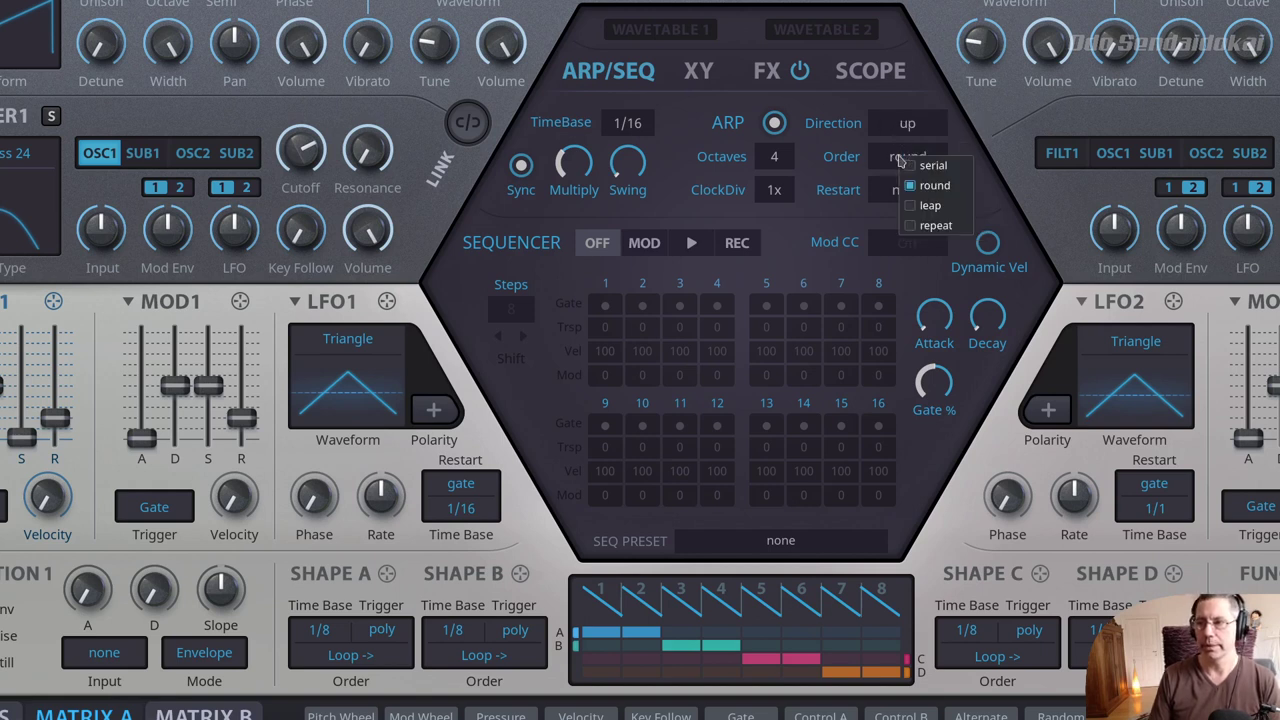
left_click(935, 205)
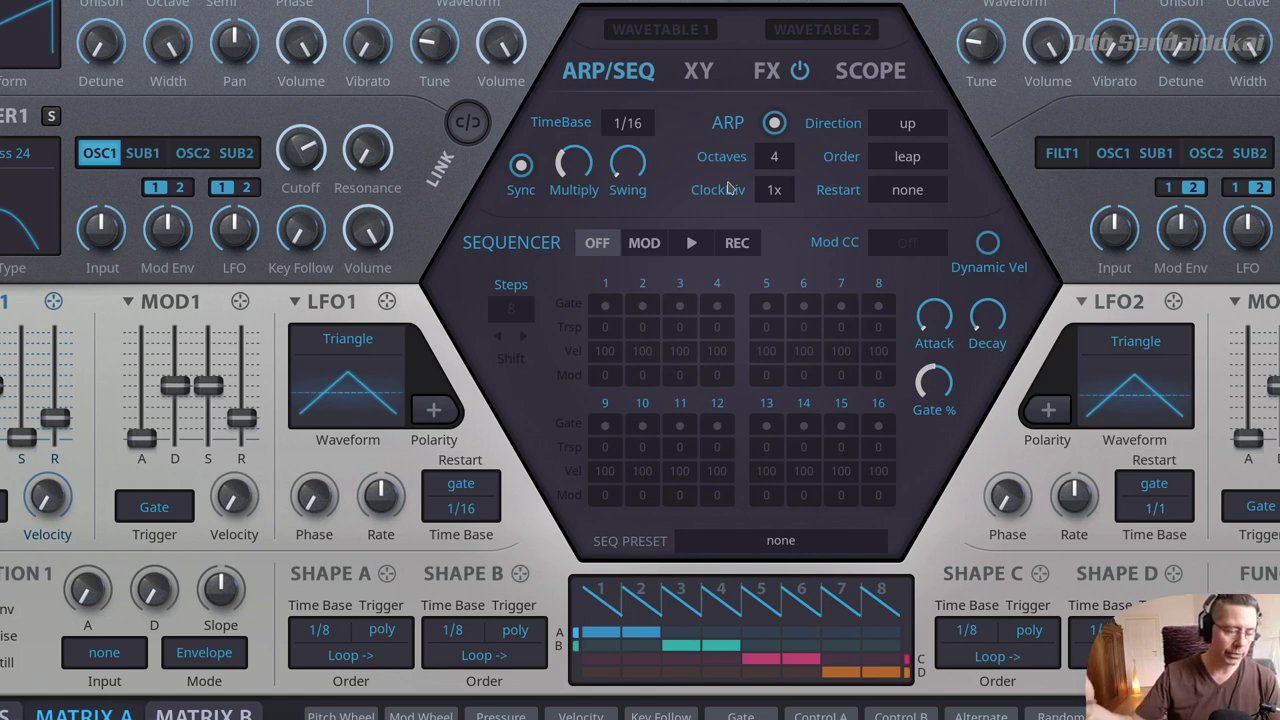
left_click(903, 162)
left_click(922, 229)
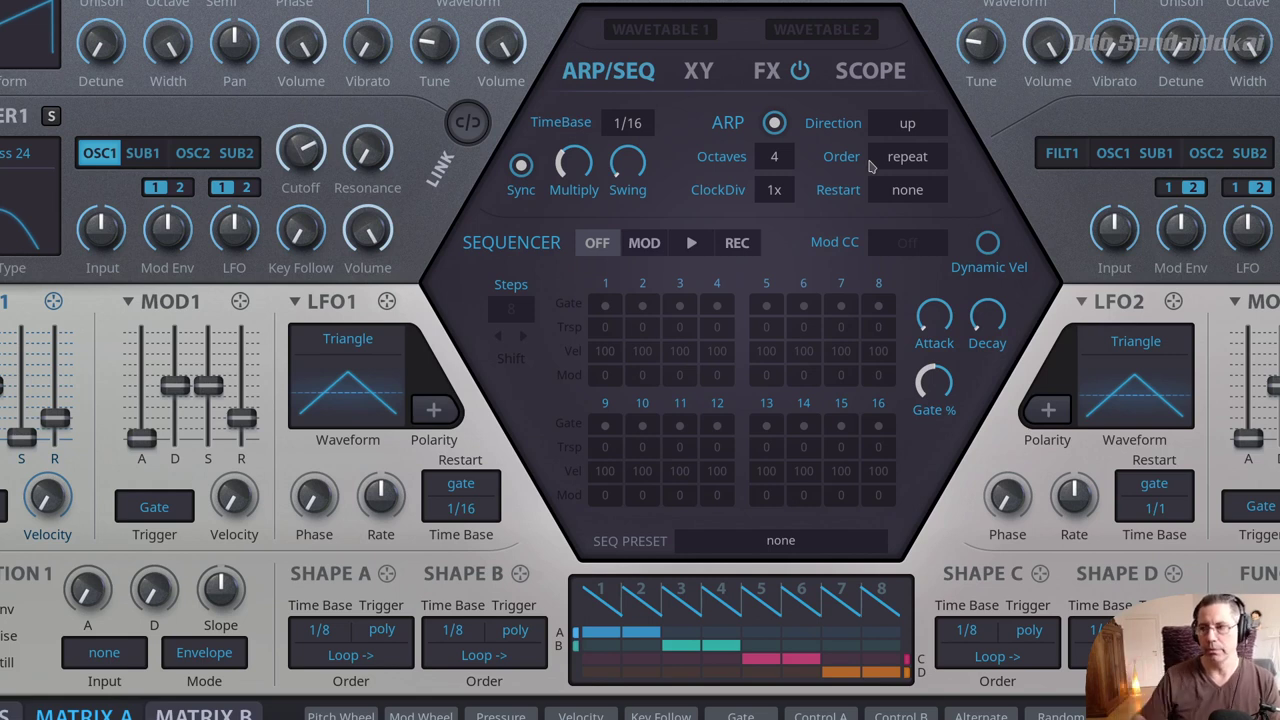
left_click(912, 167)
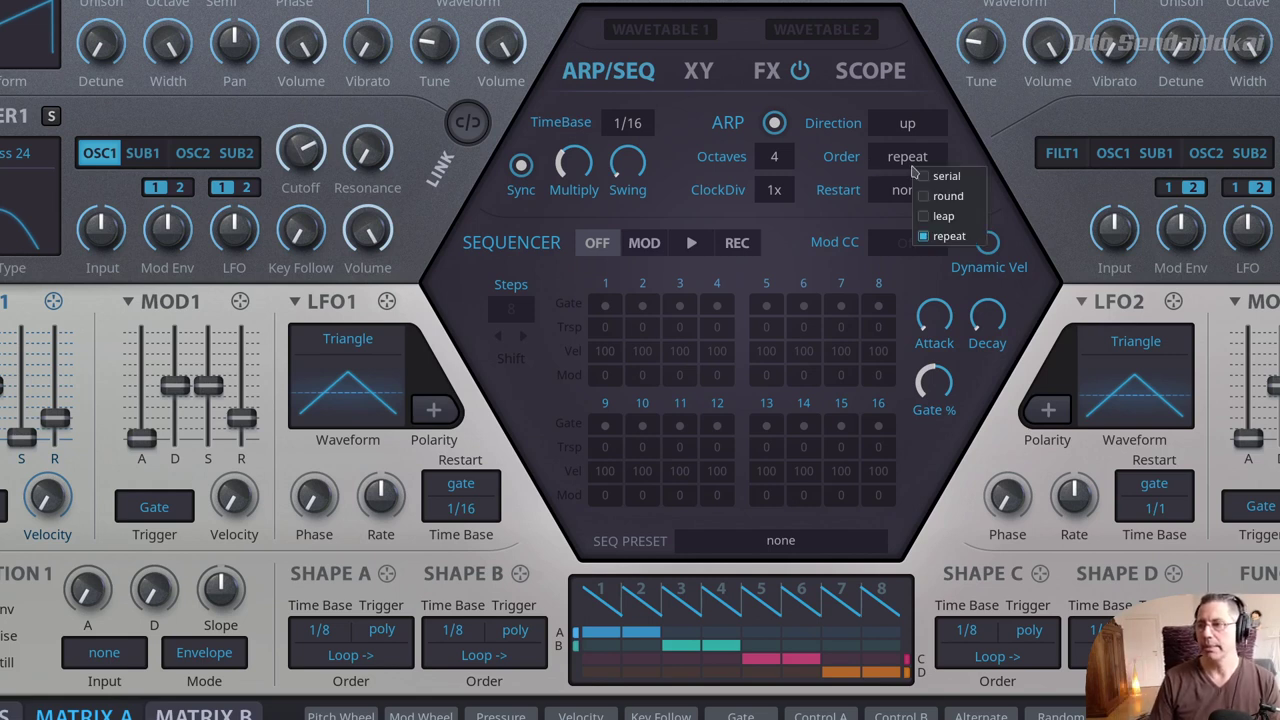
left_click(943, 184)
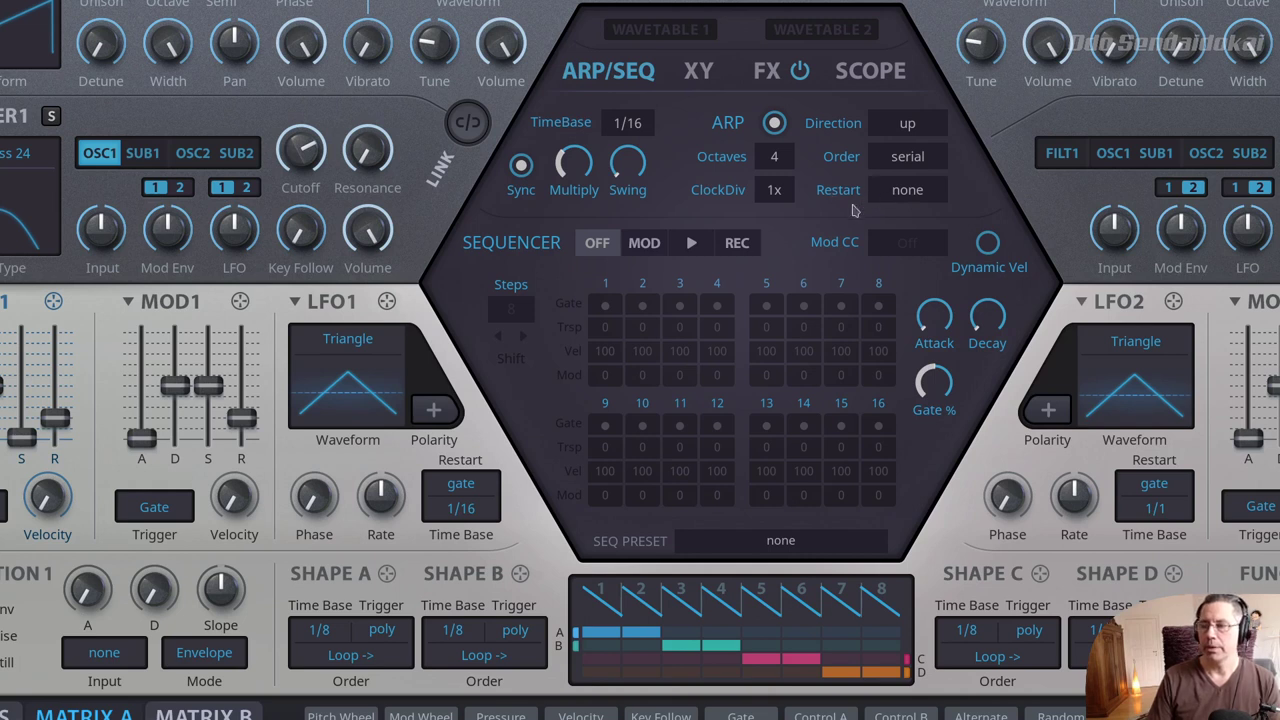
Step: Reduce the arpeggiator's range to 3 octaves
left_click(920, 193)
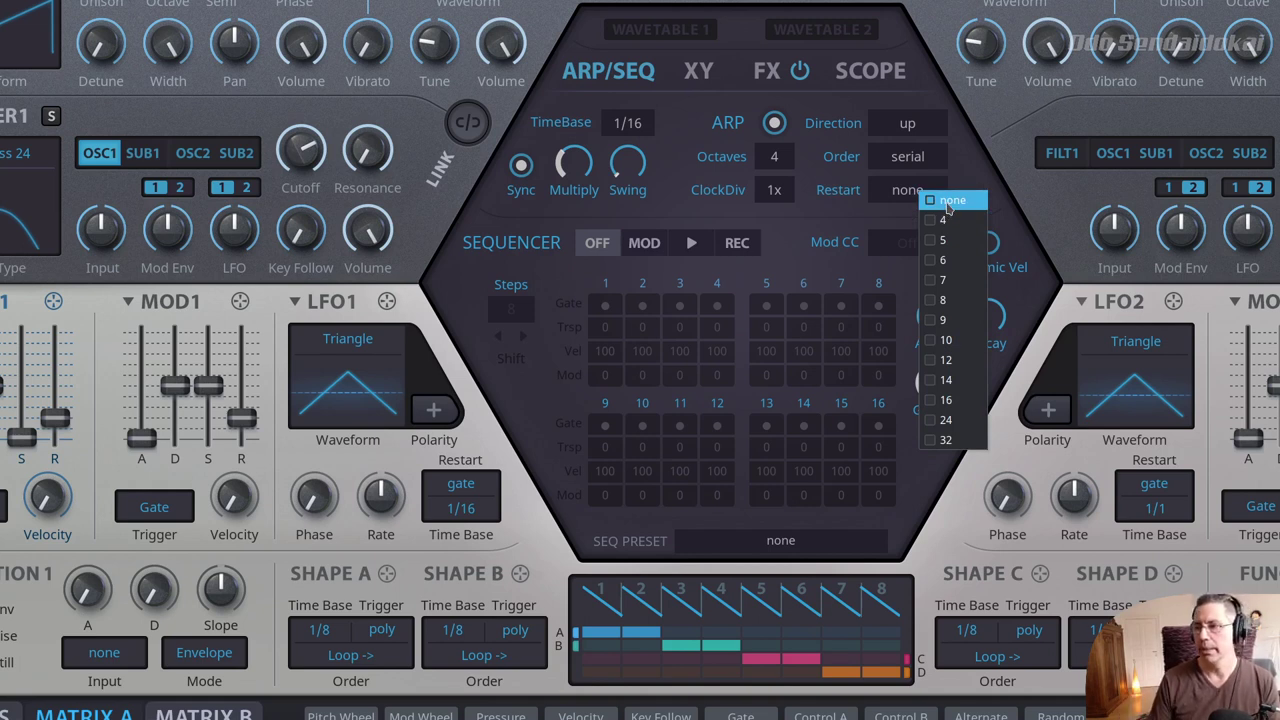
left_click(790, 168)
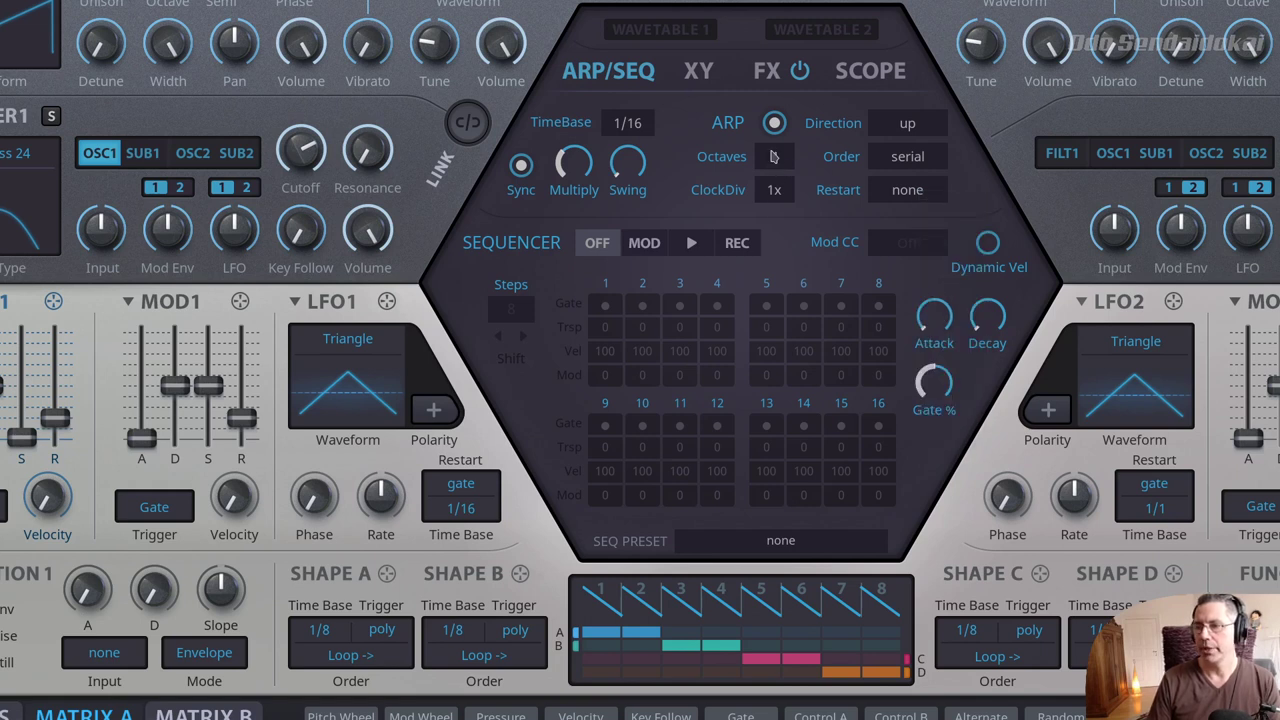
left_click(773, 156)
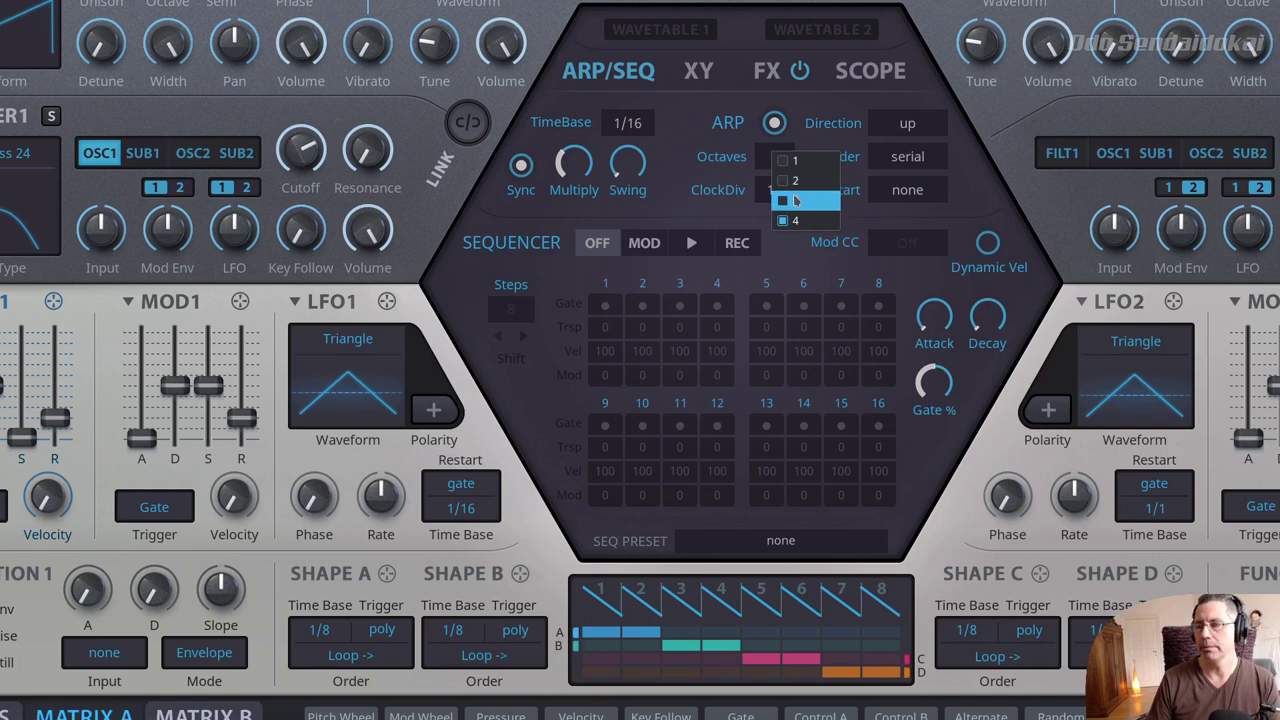
left_click(795, 200)
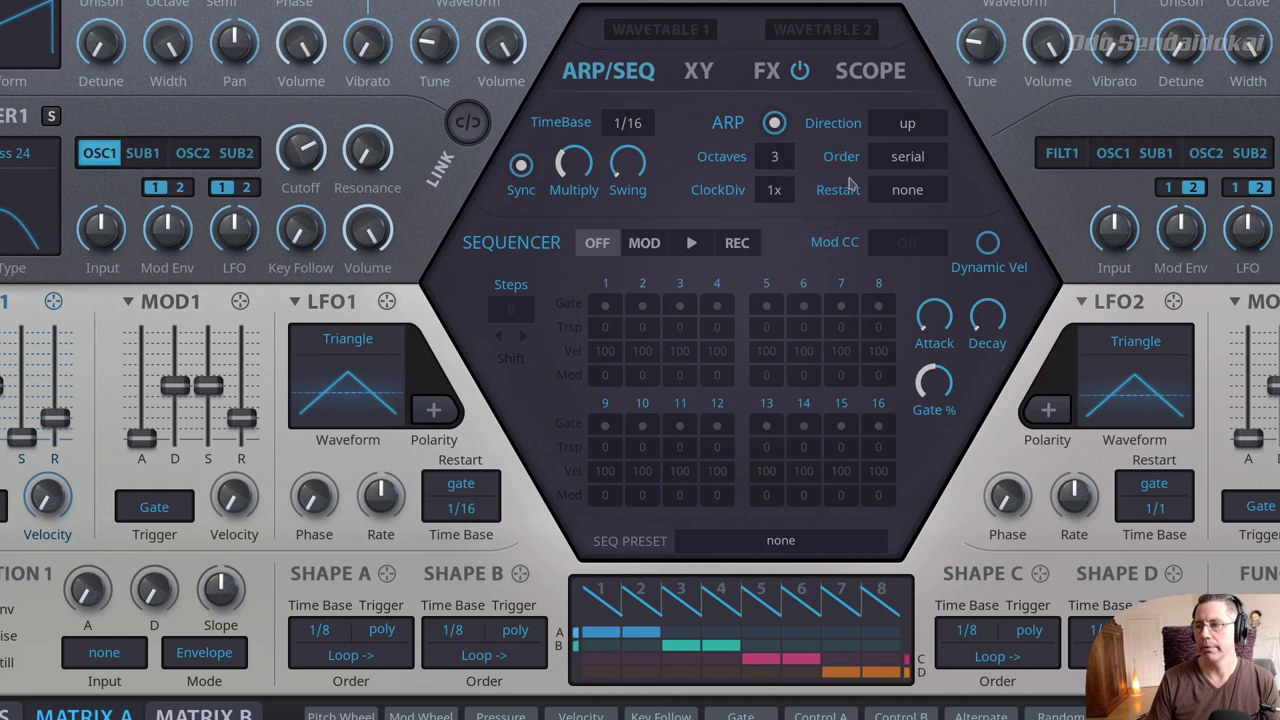
Step: Try the arpeggiator's Restart at rising values including 6 and 10, and return it to none
left_click(903, 192)
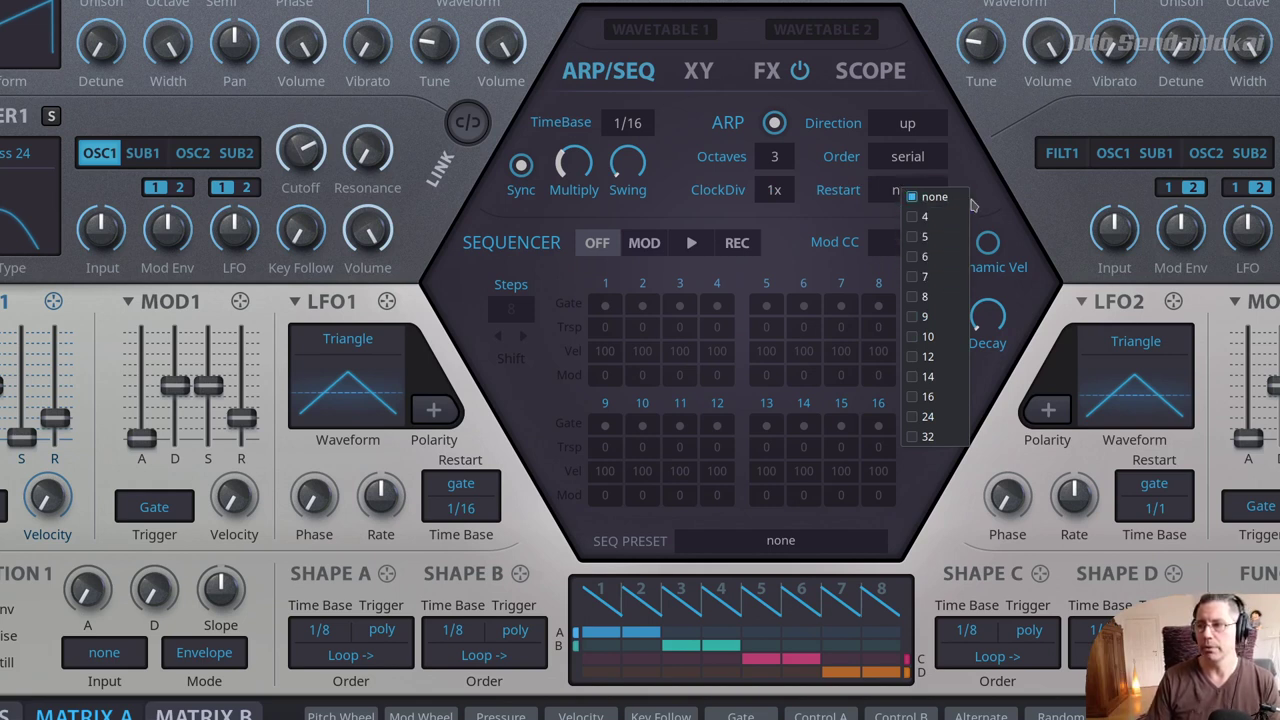
left_click(1005, 201)
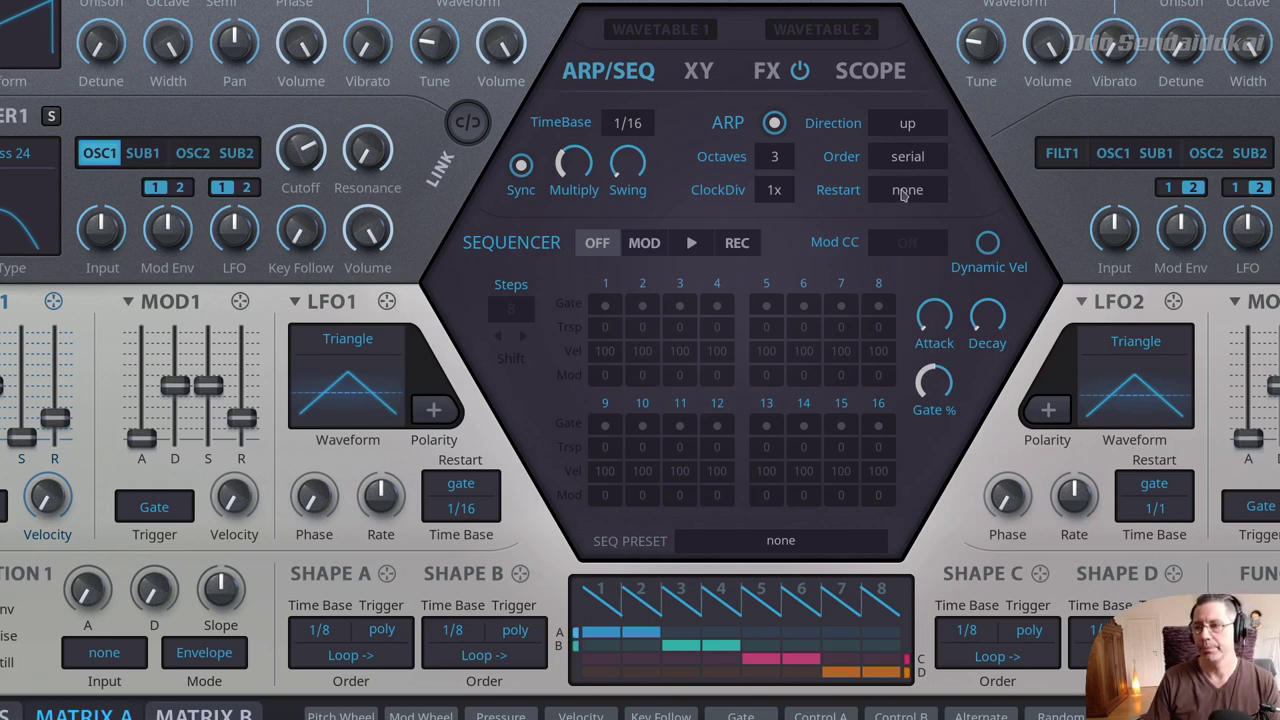
scroll(902, 194, "up", 4)
scroll(936, 201, "up", 1)
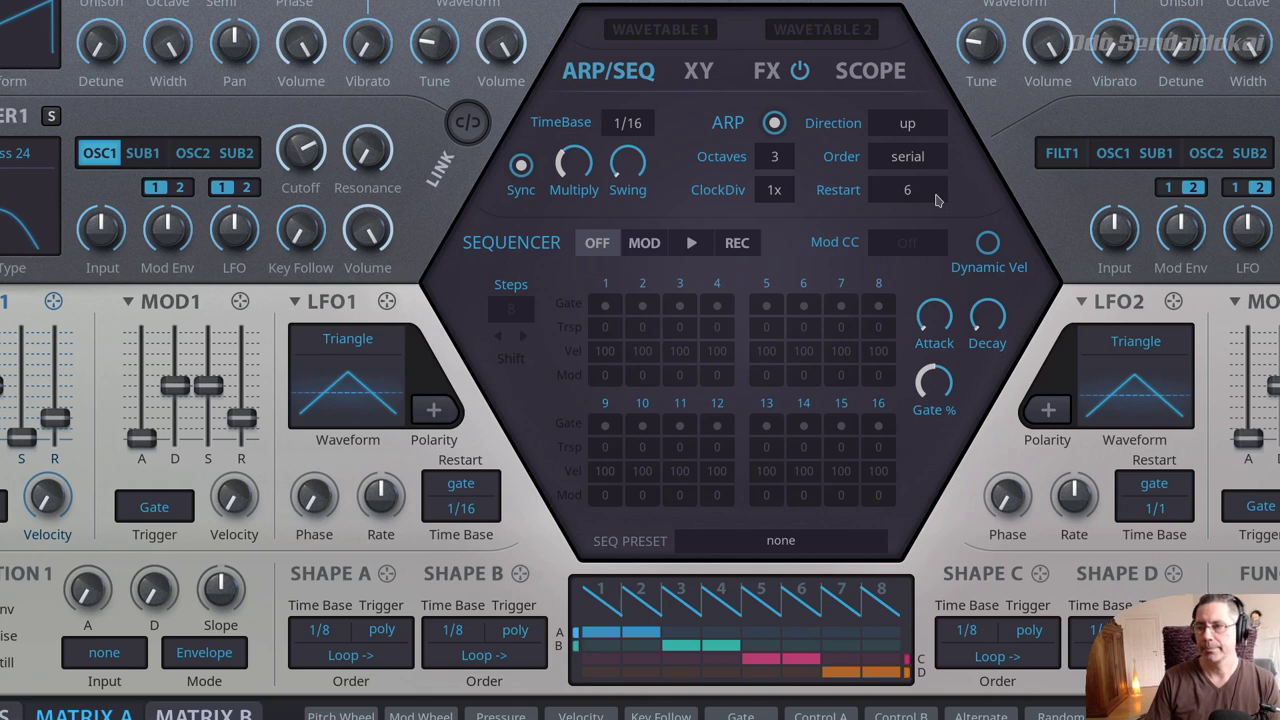
scroll(936, 201, "up", 1)
scroll(936, 201, "up", 1)
scroll(936, 201, "up", 1)
scroll(936, 201, "up", 1)
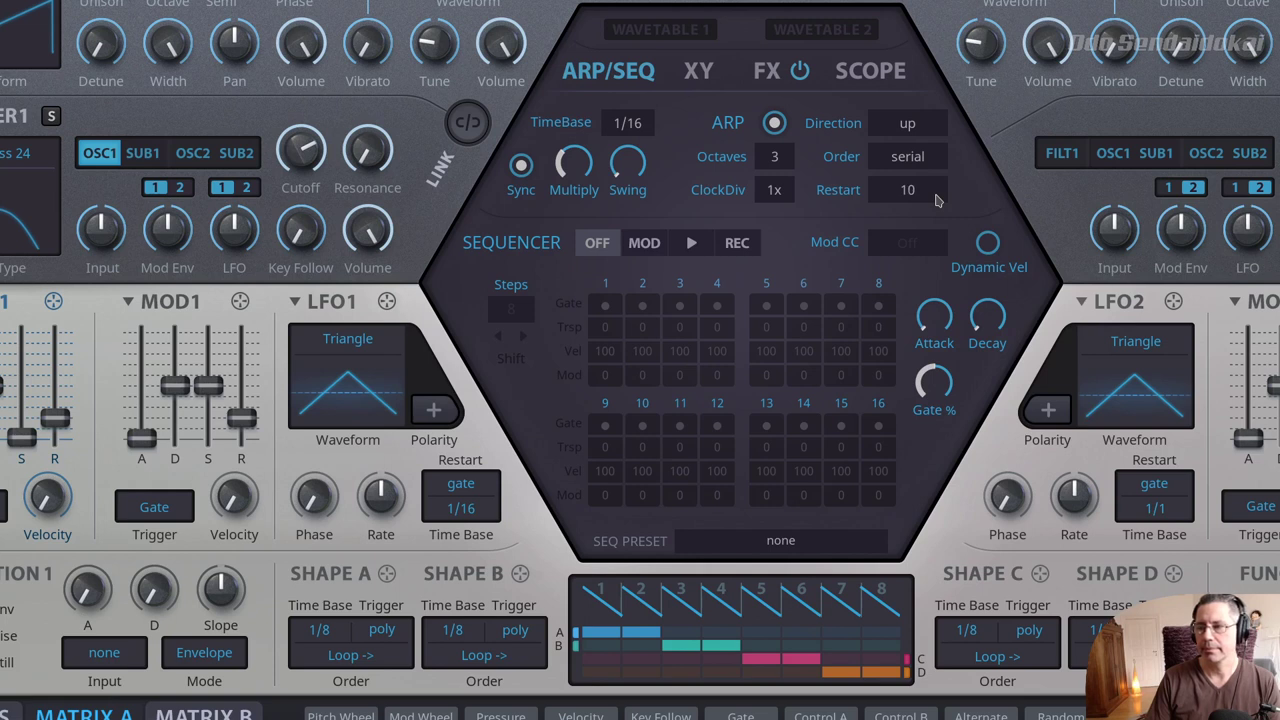
scroll(936, 201, "up", 2)
scroll(936, 201, "down", 5)
scroll(936, 201, "down", 7)
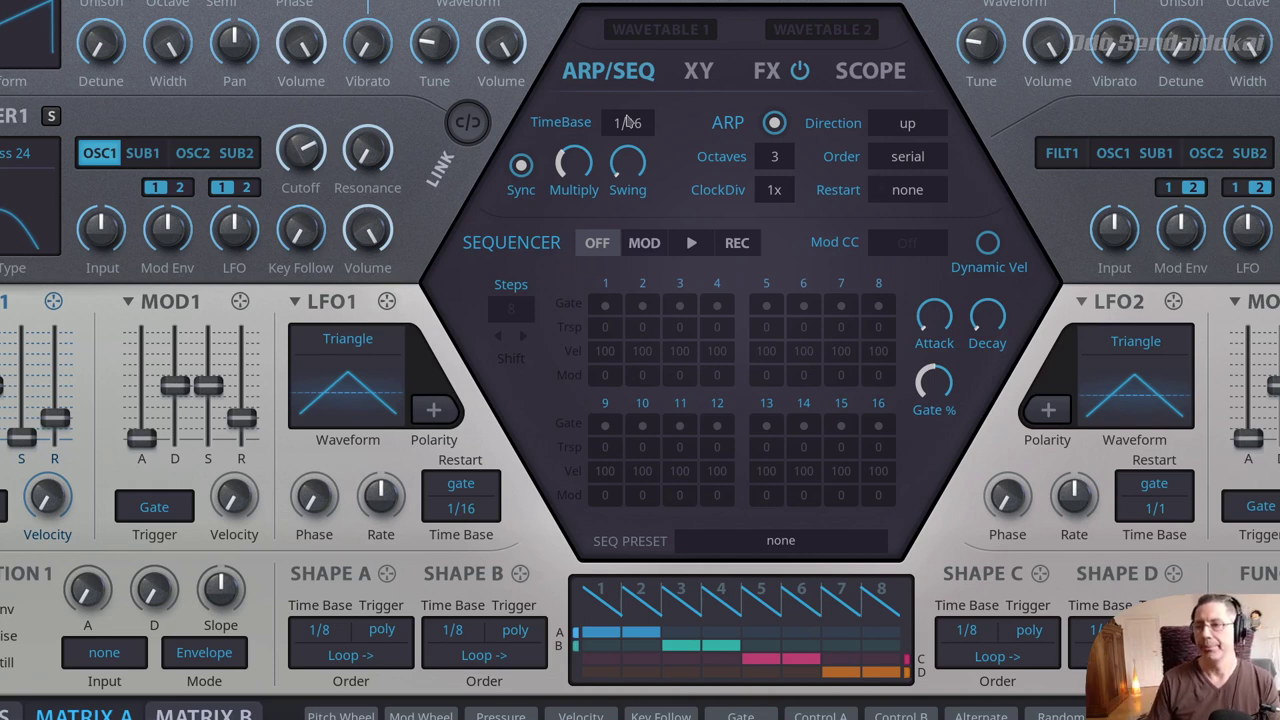
Step: Turn off the arpeggiator and try the sequencer's play and record modes, leaving the sequencer in MOD mode
left_click(776, 123)
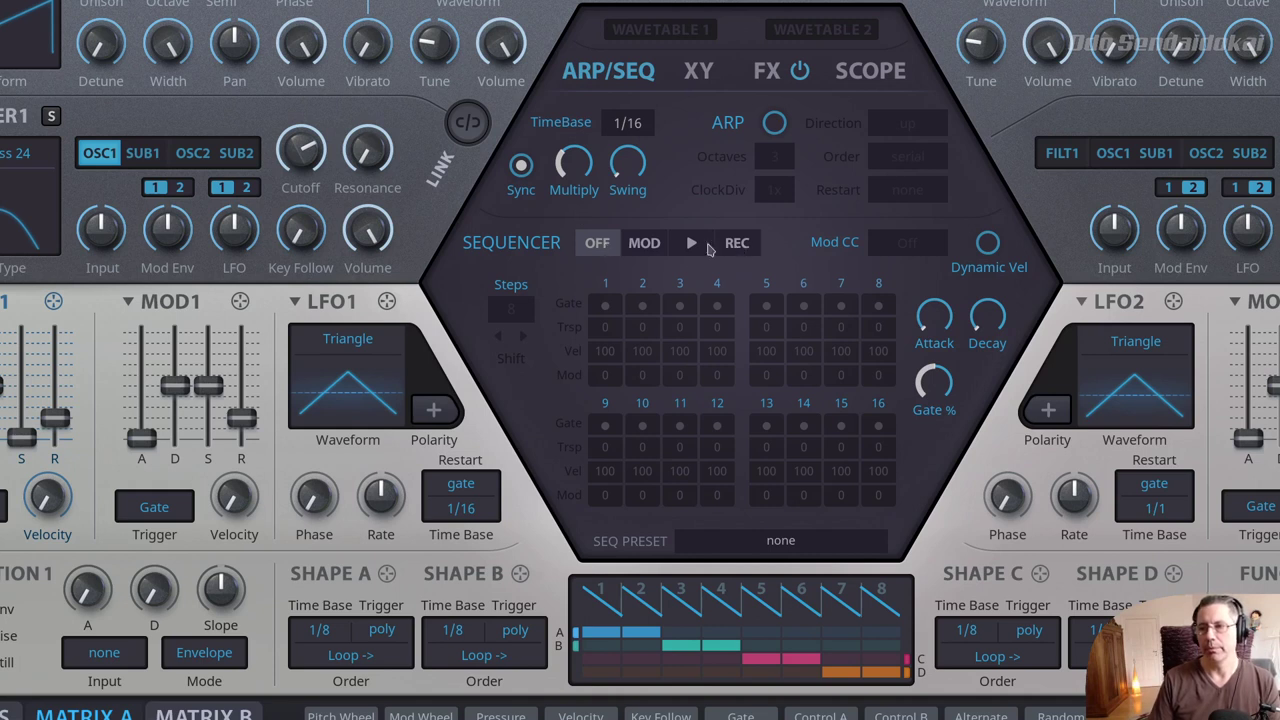
left_click(633, 250)
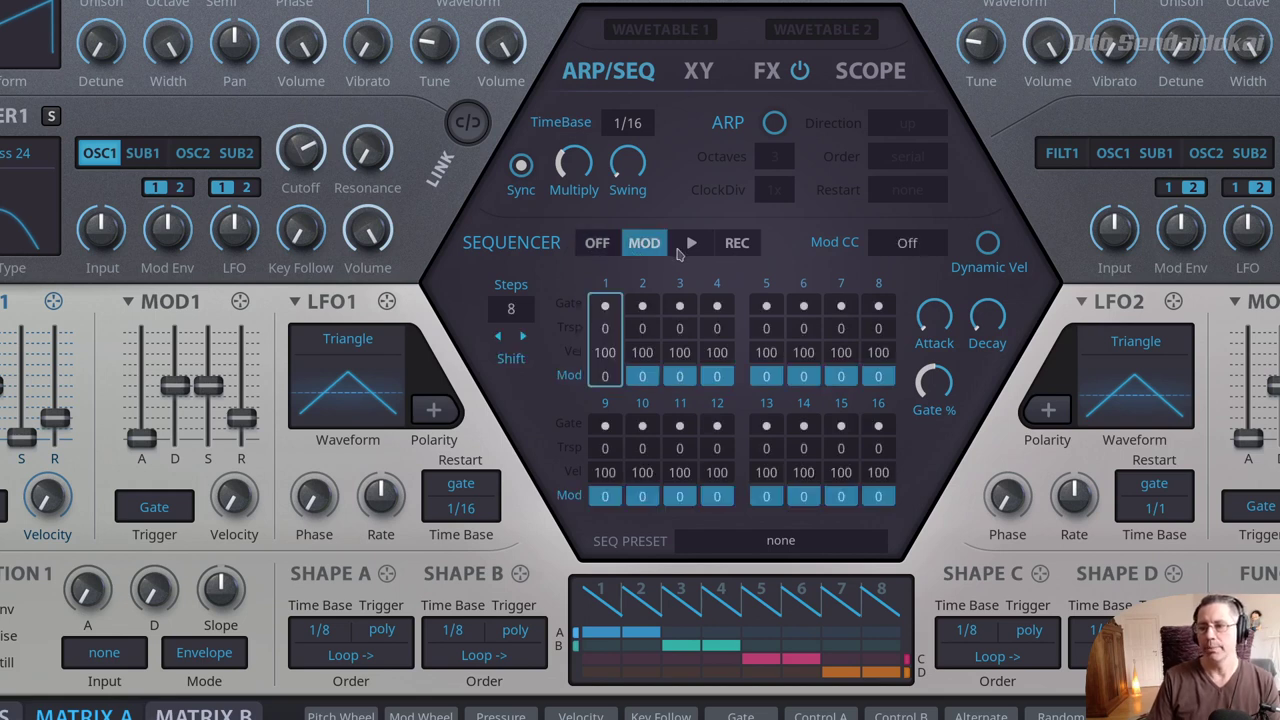
left_click(688, 249)
left_click(743, 248)
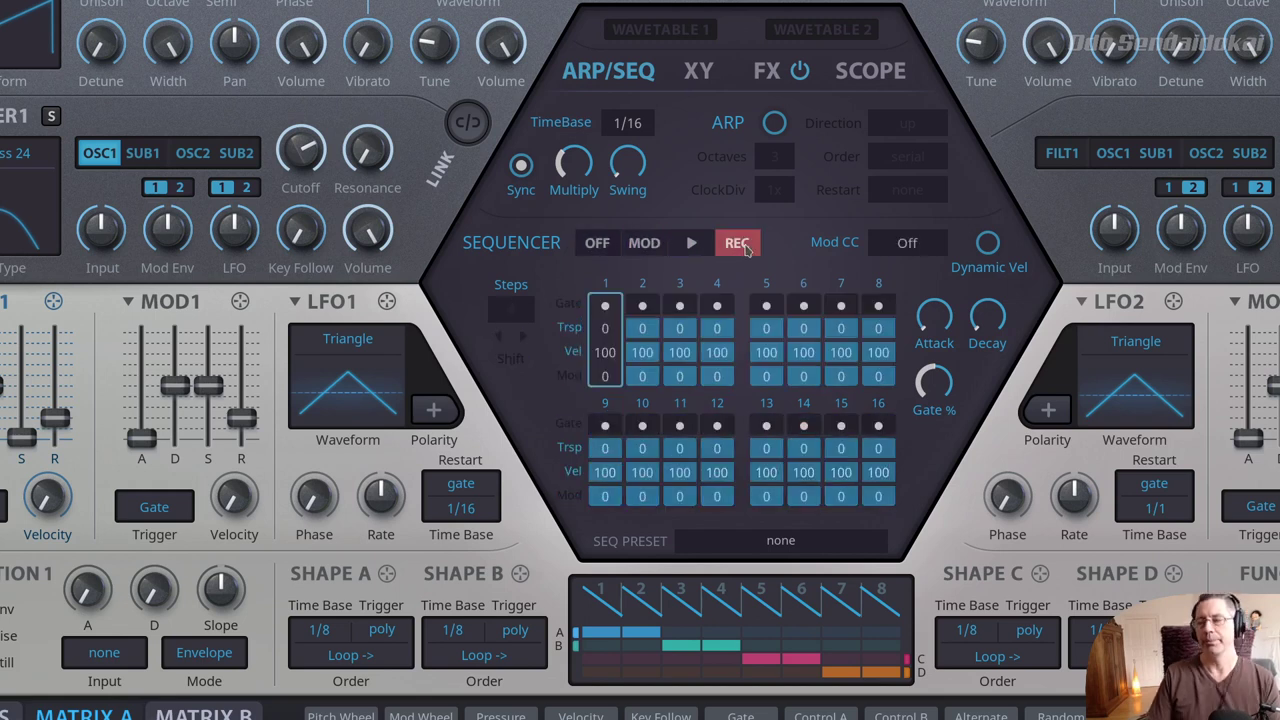
left_click(650, 249)
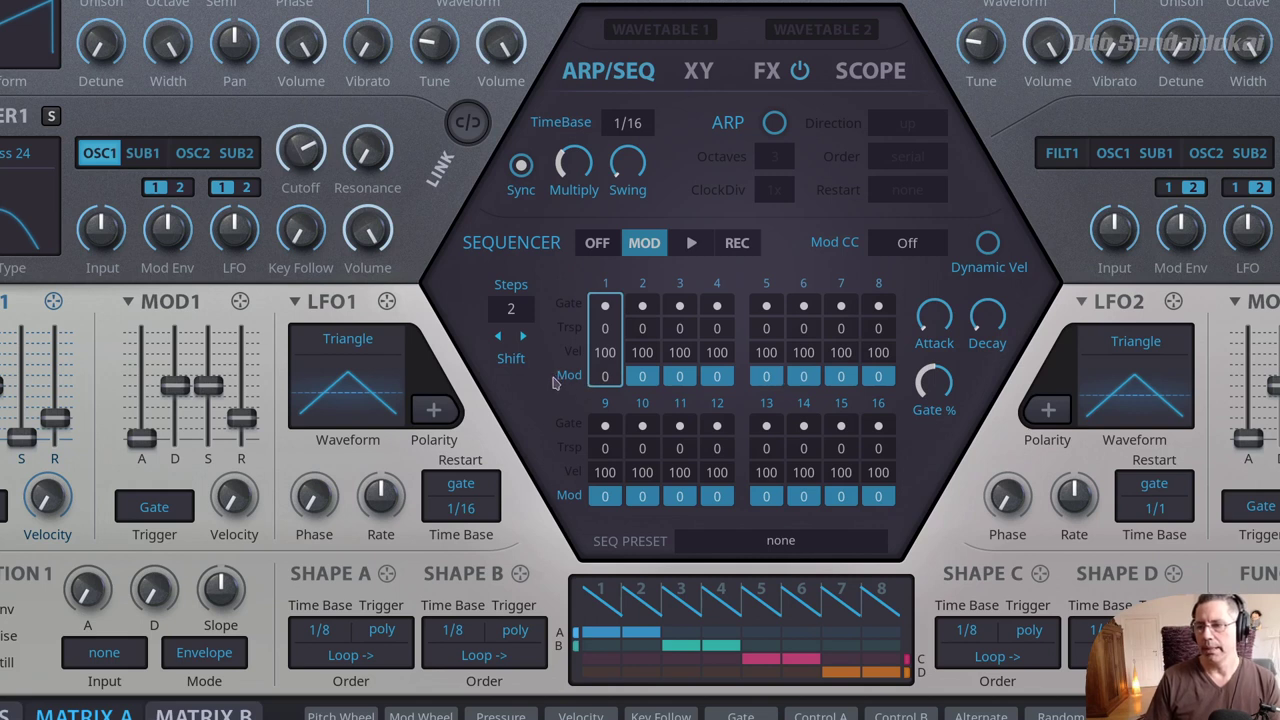
Step: Raise the Mod value of sequencer step 1 to 24 and lower it to 16
left_click_drag(608, 376, 612, 319)
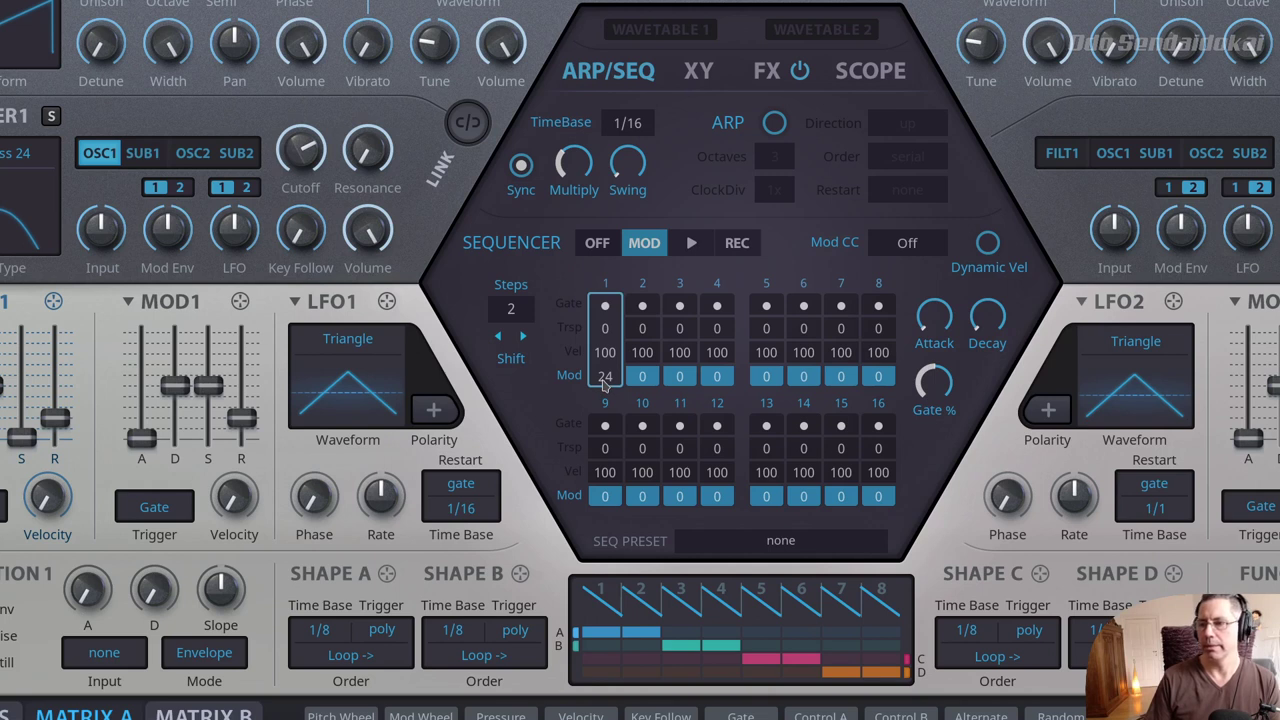
left_click_drag(604, 386, 607, 408)
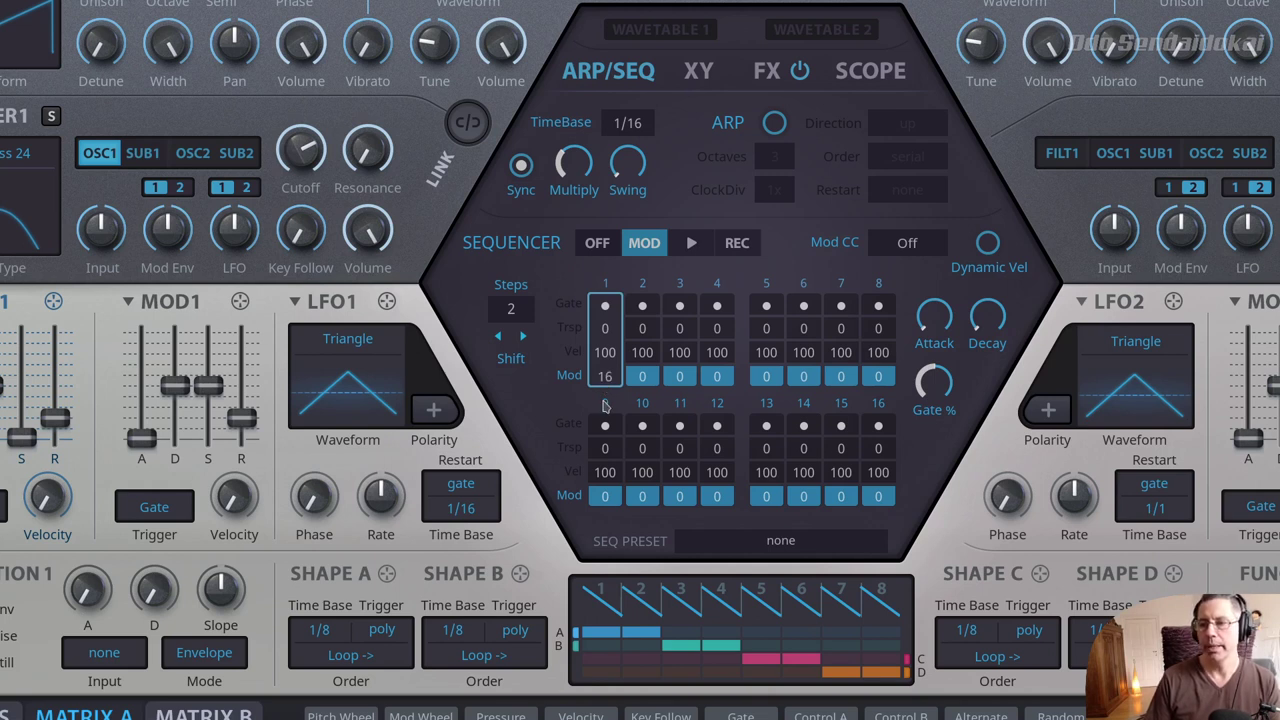
Step: Route the sequencer's Mod CC to PitchWheel and set the pitch bend range to 12 both up and down
left_click(885, 246)
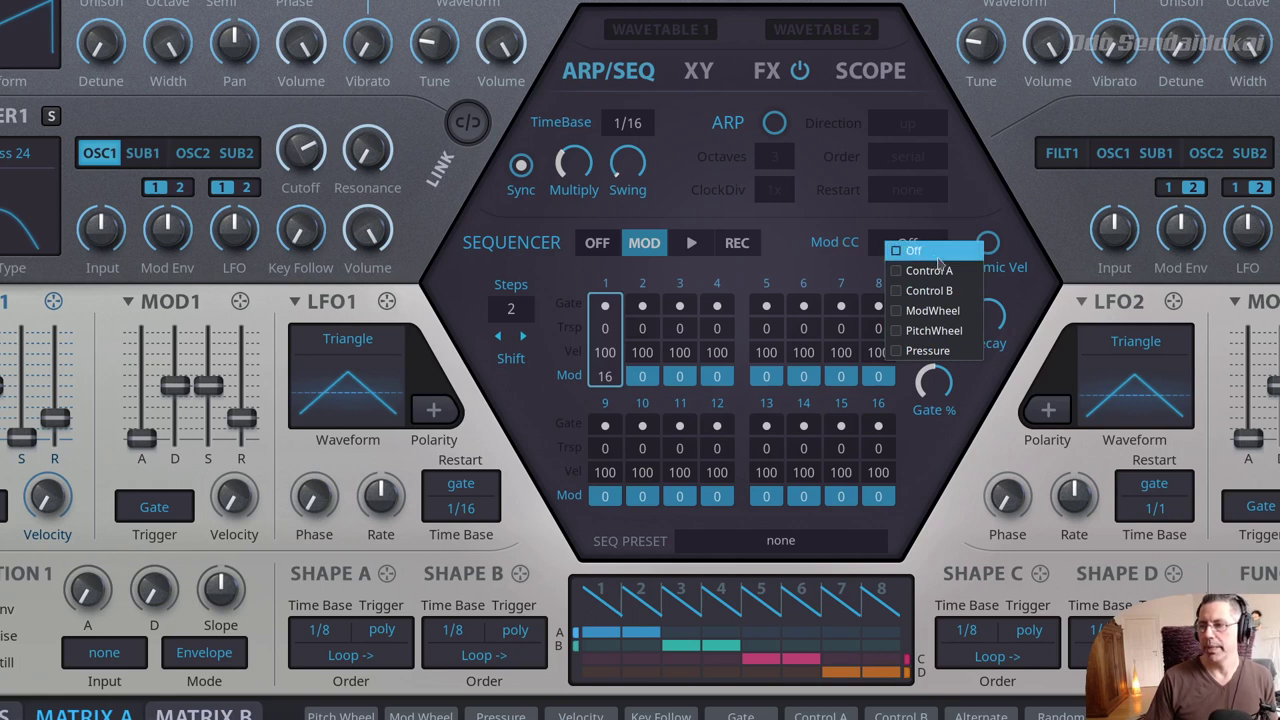
left_click(965, 331)
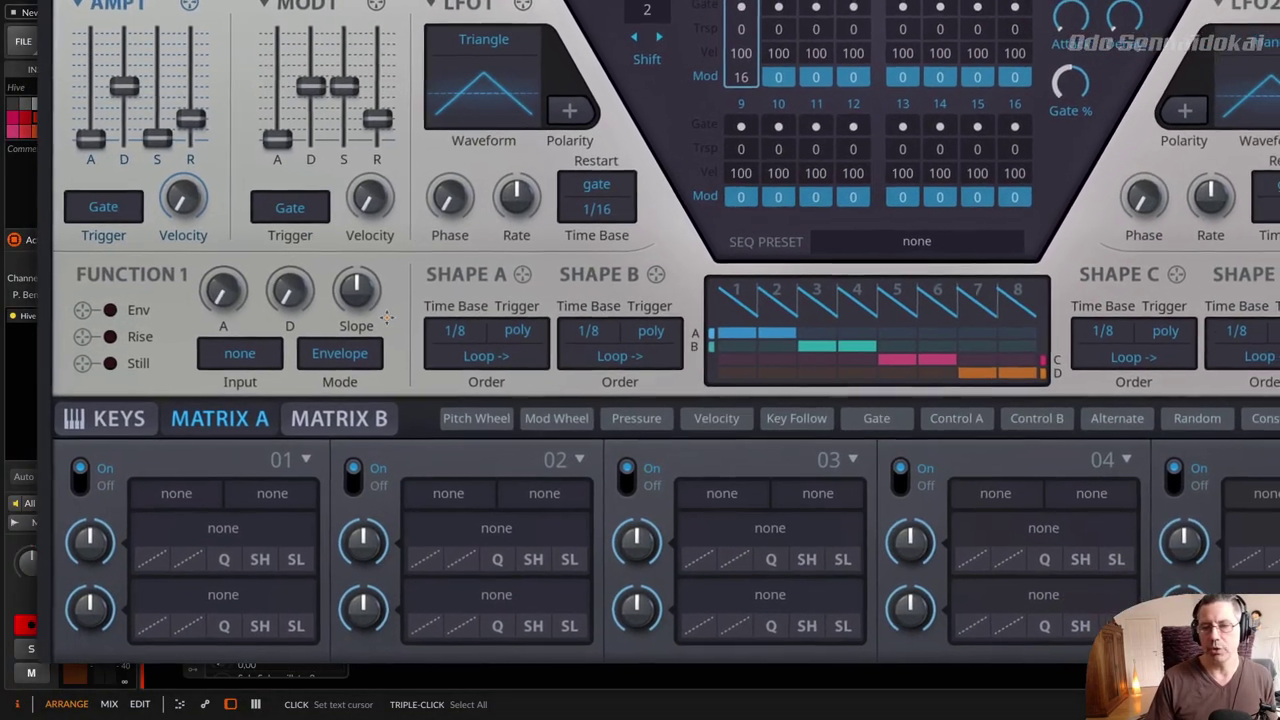
left_click(118, 422)
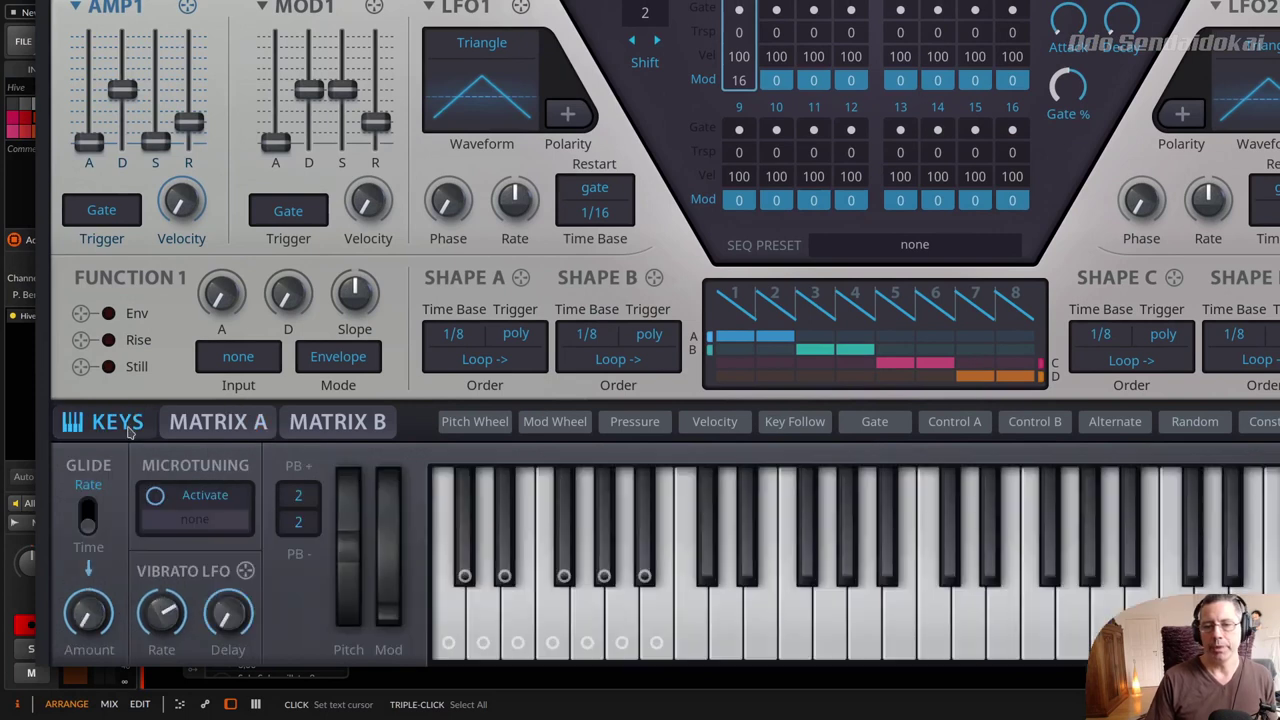
left_click(297, 502)
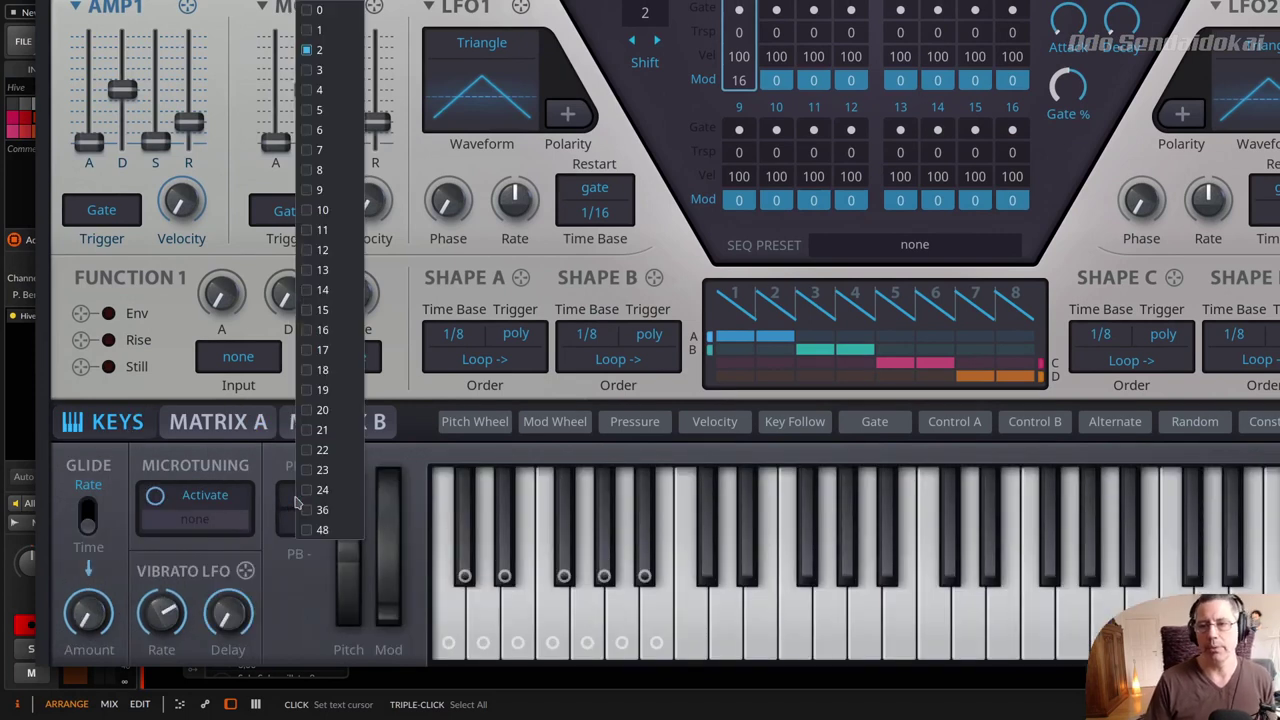
left_click(346, 254)
left_click(303, 526)
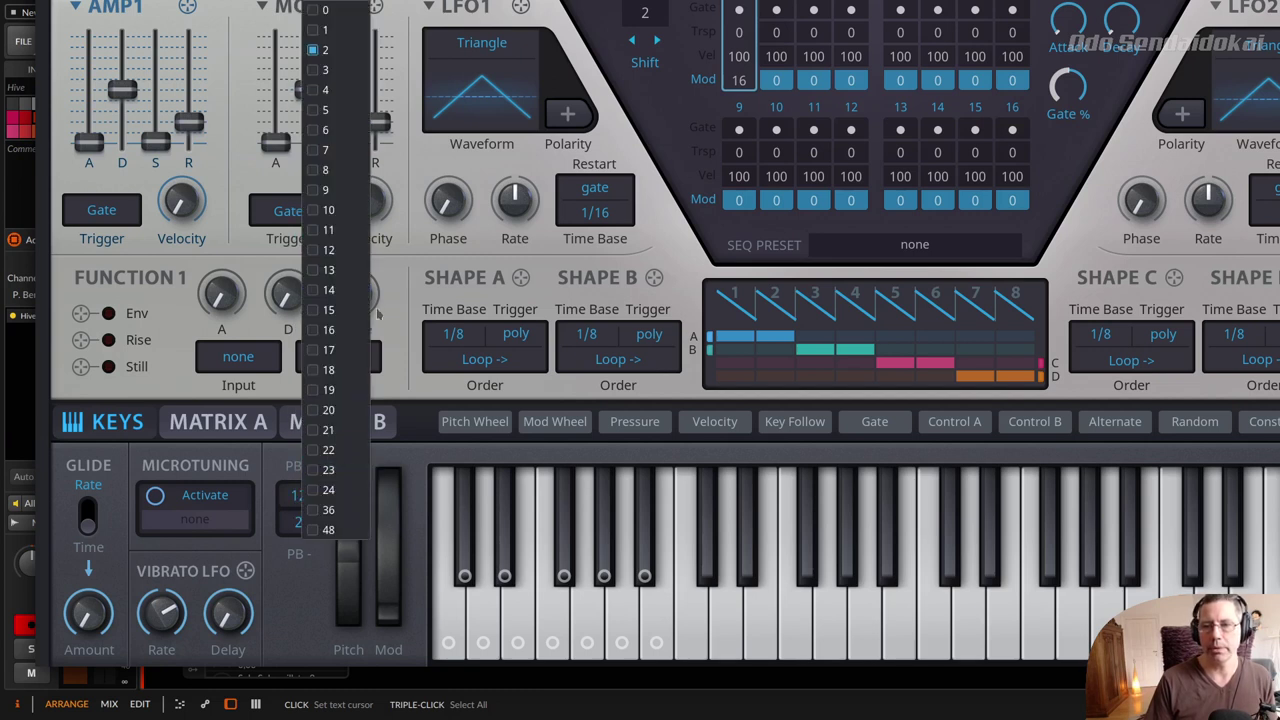
left_click(348, 250)
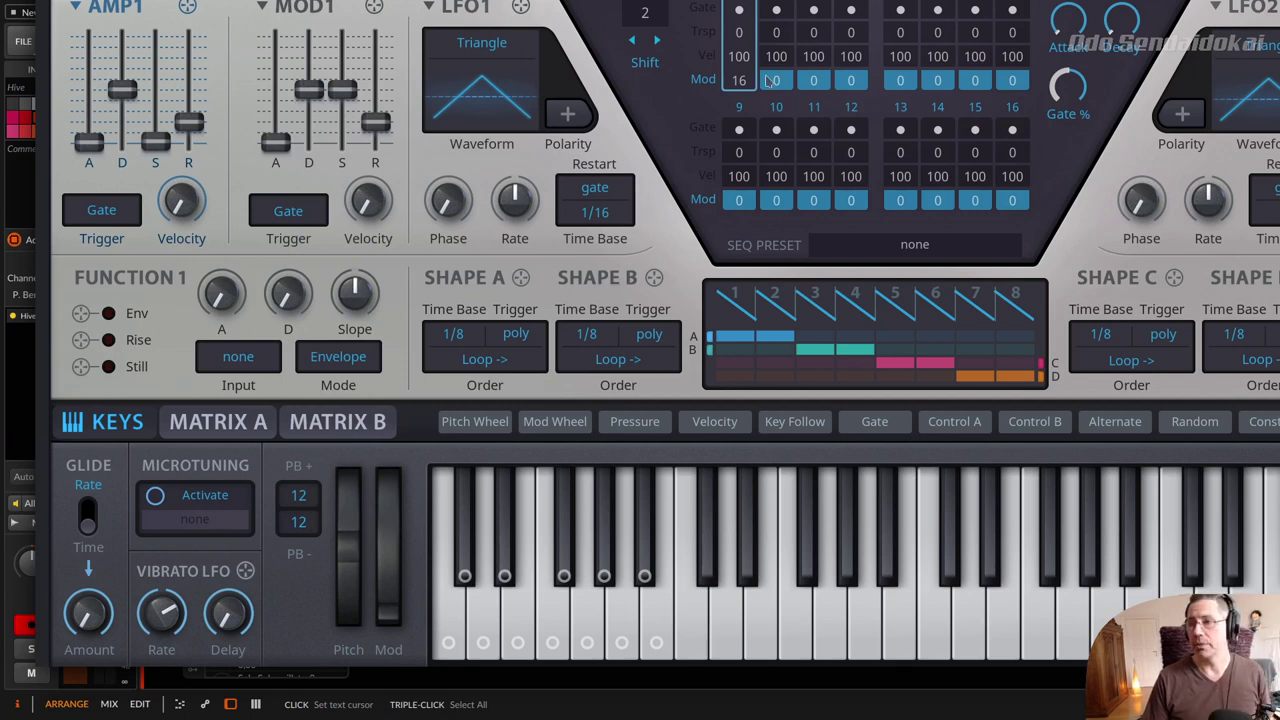
Step: Raise the Mod value of sequencer step 1 to 49, and adjust the AMP1 envelope with more sustain and a shorter release
left_click_drag(740, 88, 745, 80)
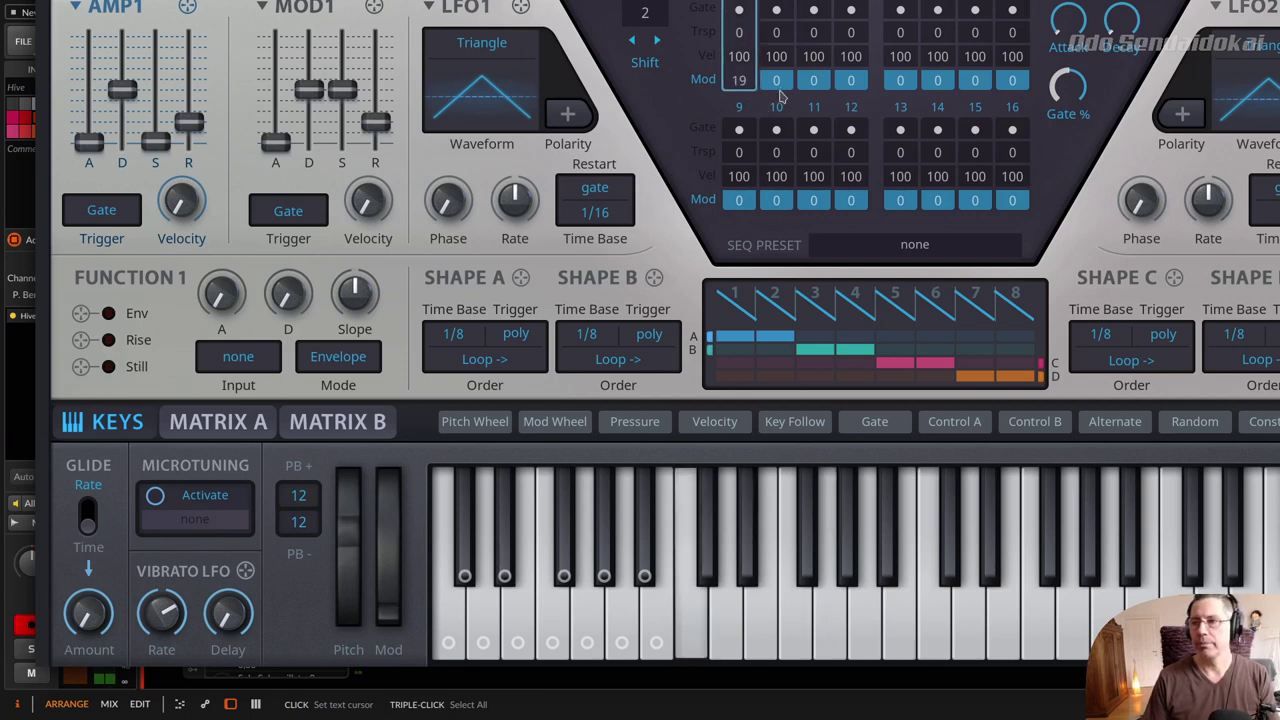
left_click_drag(744, 88, 743, 9)
left_click_drag(189, 122, 160, 112)
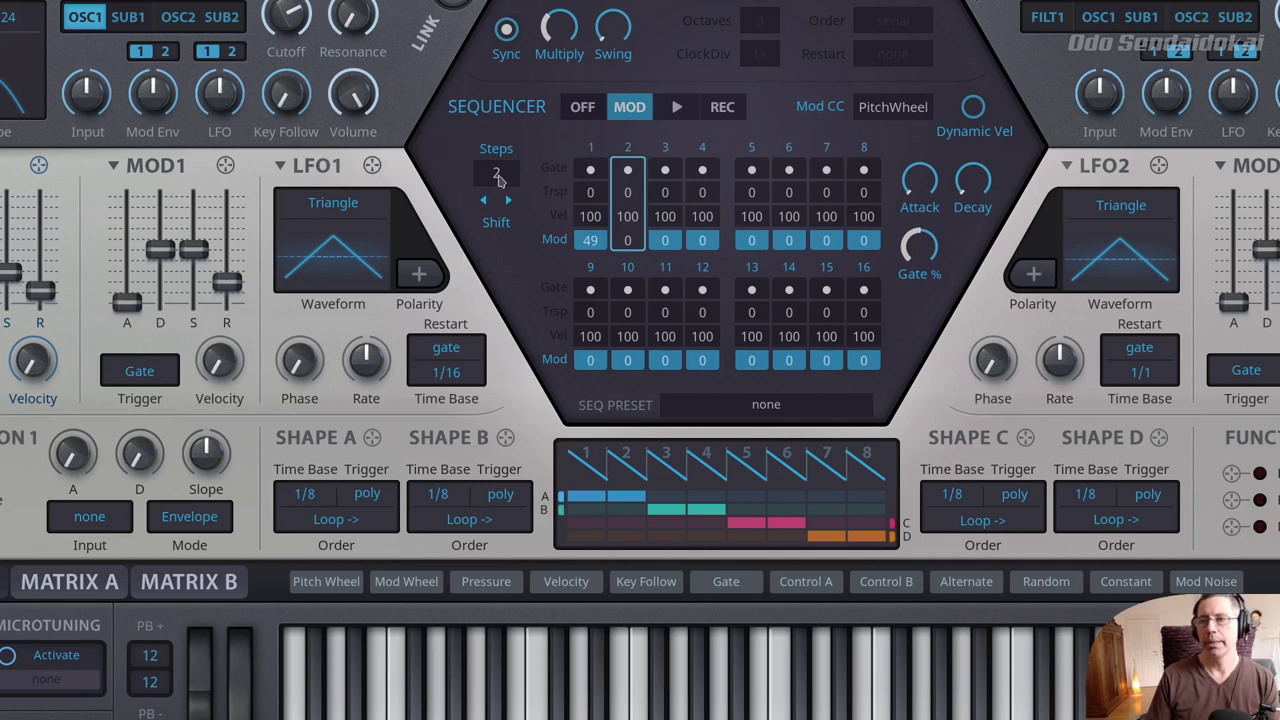
Step: Extend the sequencer to 5 steps and raise the Mod value of step 3 to 36
left_click(497, 176)
left_click(514, 224)
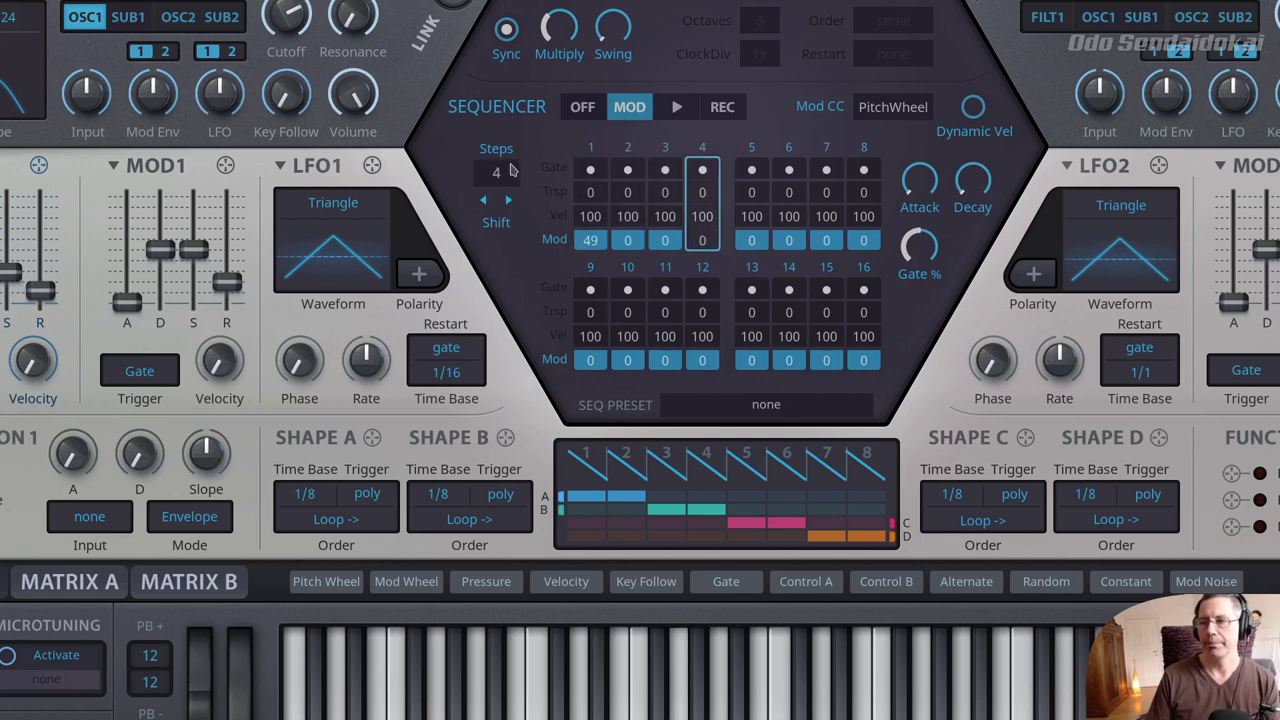
left_click_drag(666, 242, 685, 160)
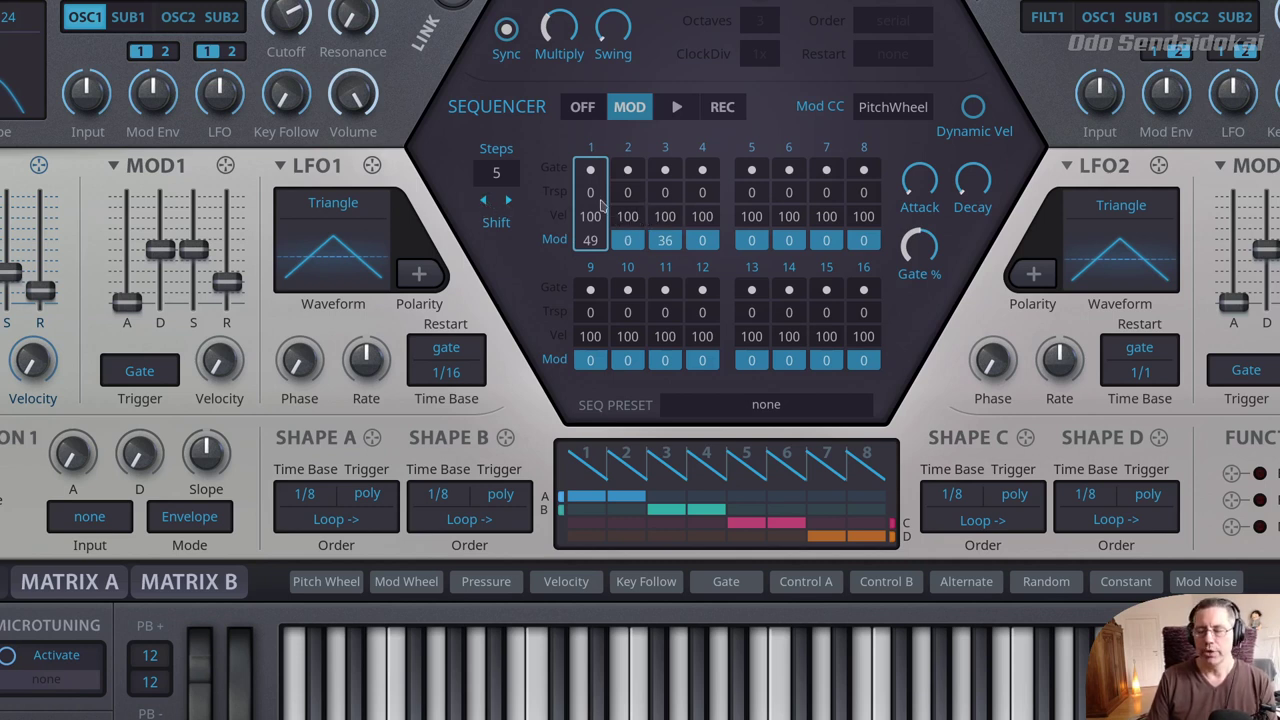
Step: Shift the sequencer pattern forward one step at a time, thirteen times in total
left_click(509, 203)
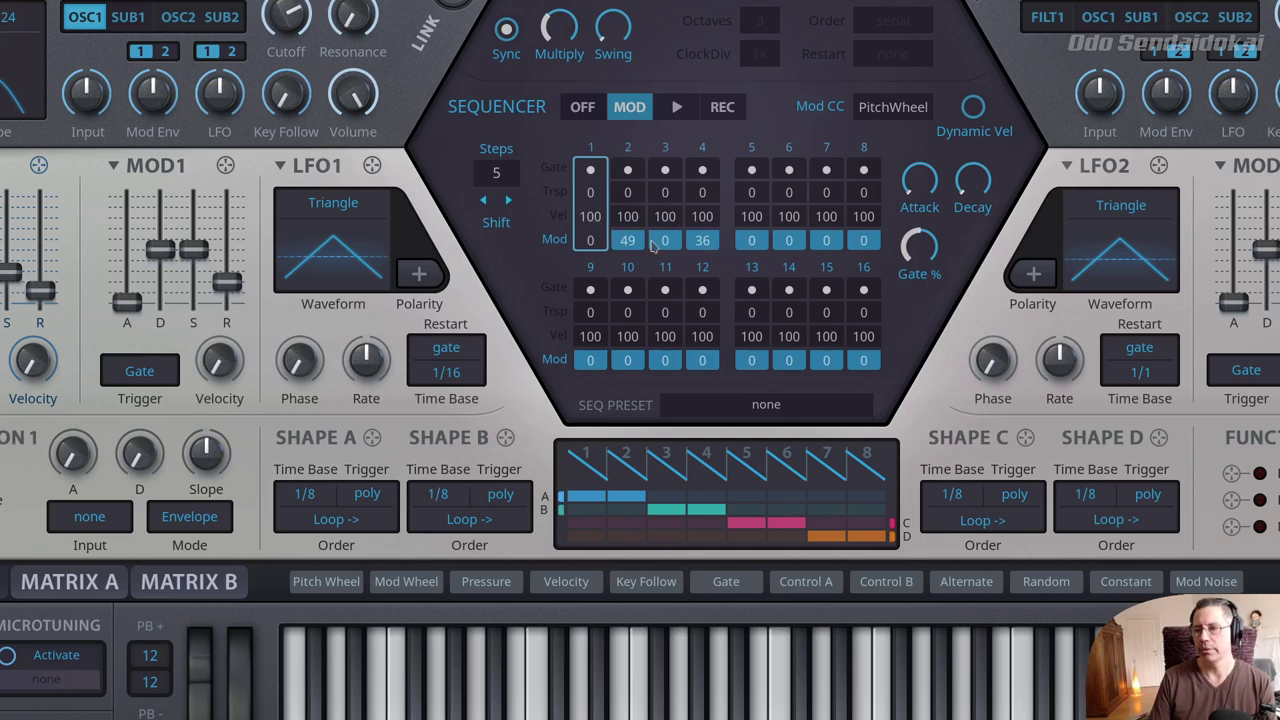
left_click(509, 203)
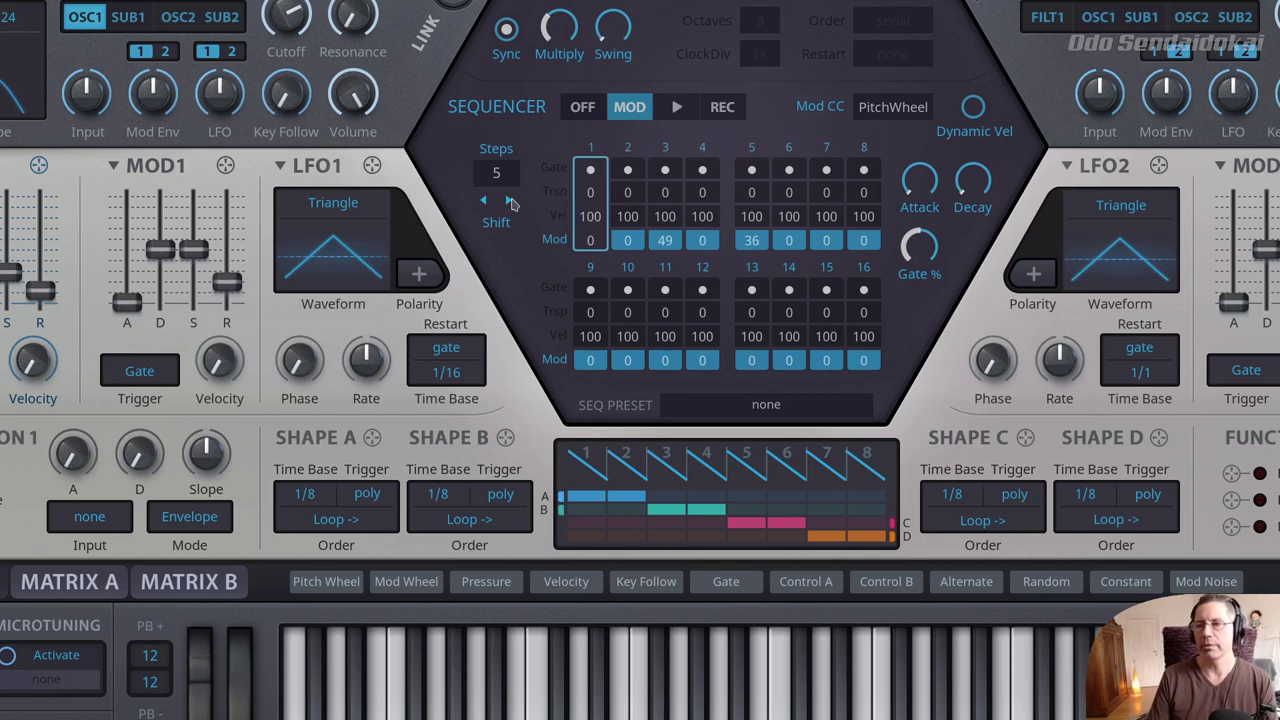
left_click(509, 203)
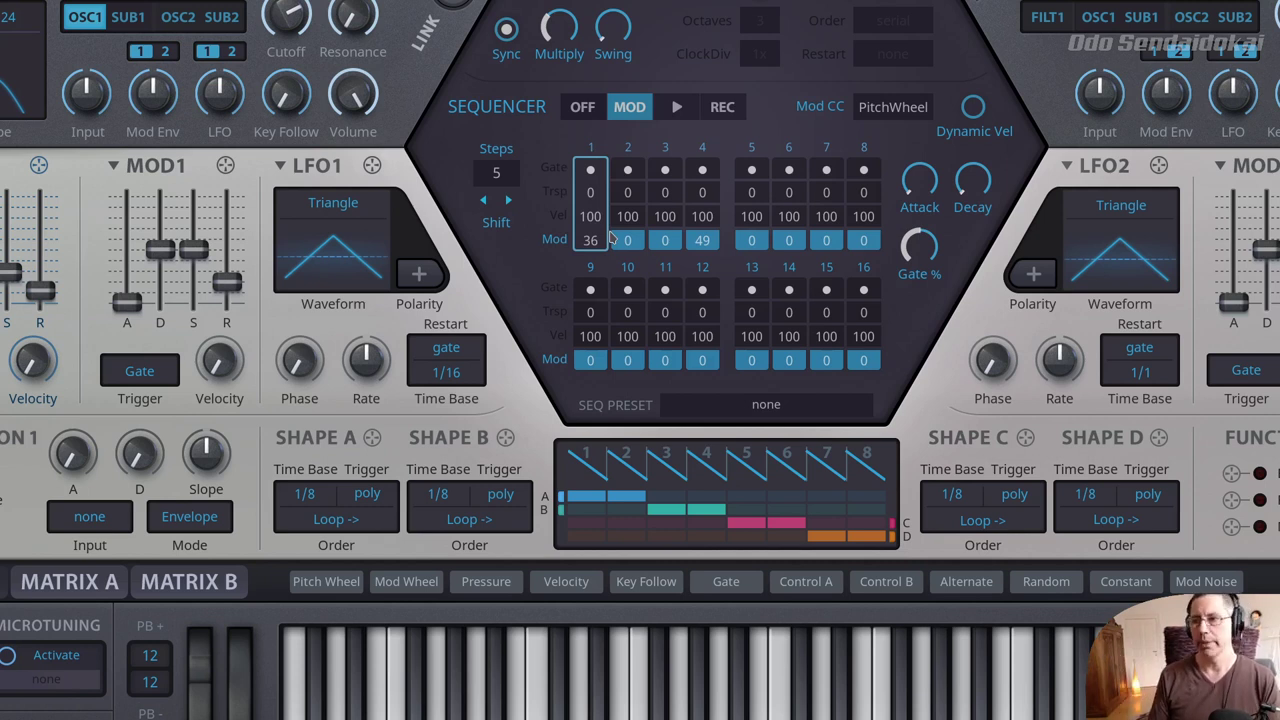
left_click(509, 201)
left_click(509, 201)
left_click(509, 201)
left_click(509, 201)
left_click(509, 201)
left_click(509, 201)
left_click(509, 201)
left_click(509, 201)
left_click(509, 201)
left_click(509, 201)
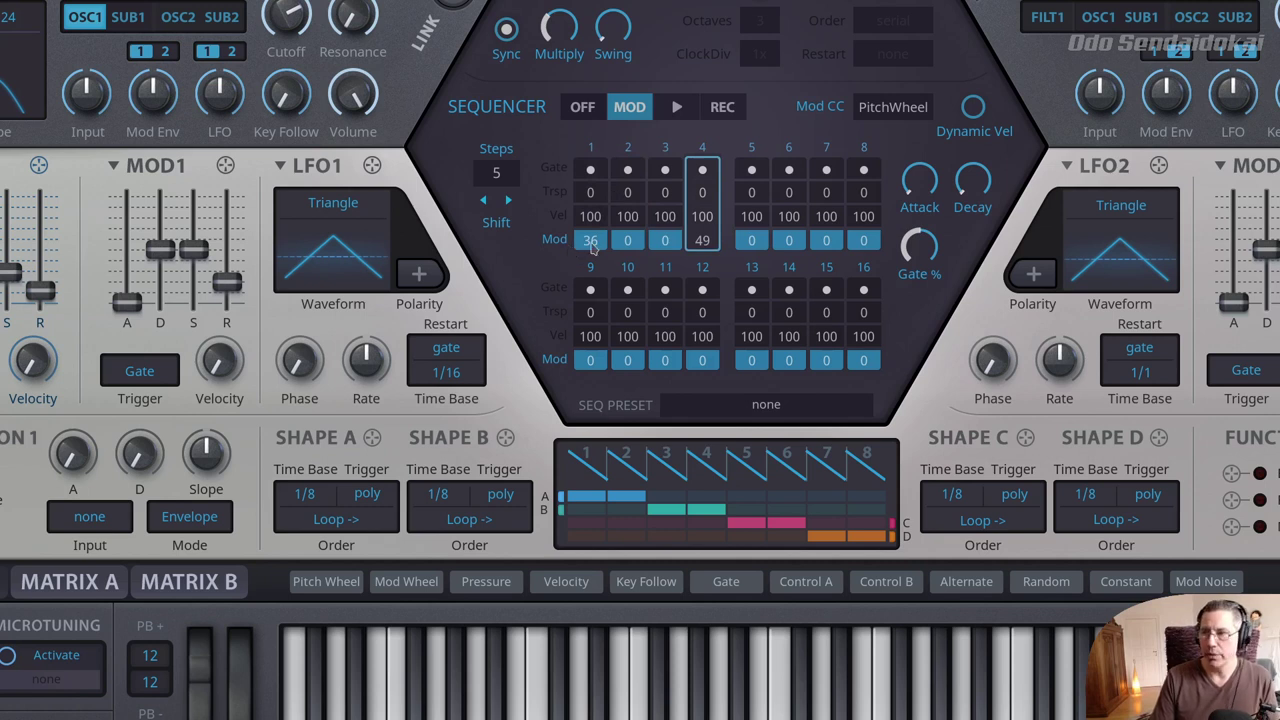
Step: Modulate AmpEnv1 Release from Seq Mod with a positive depth in Matrix A slot 01, and raise step 4's Mod value to 94
left_click(880, 110)
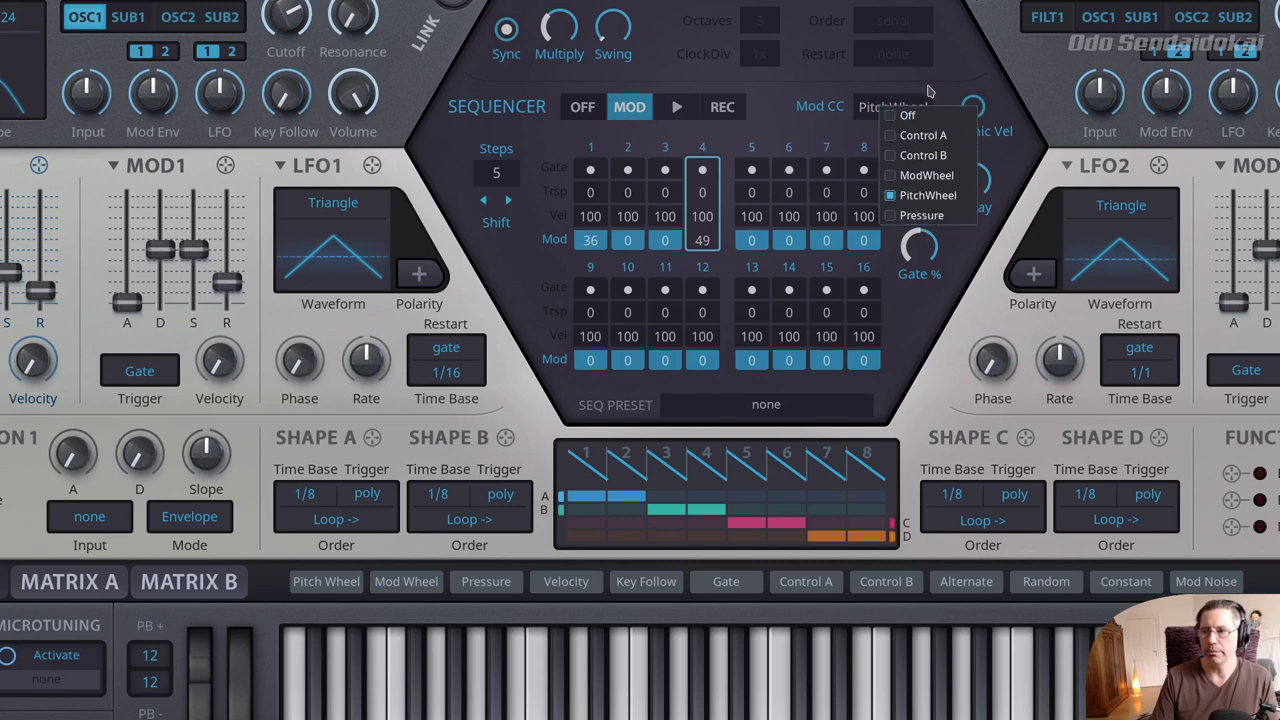
left_click(836, 136)
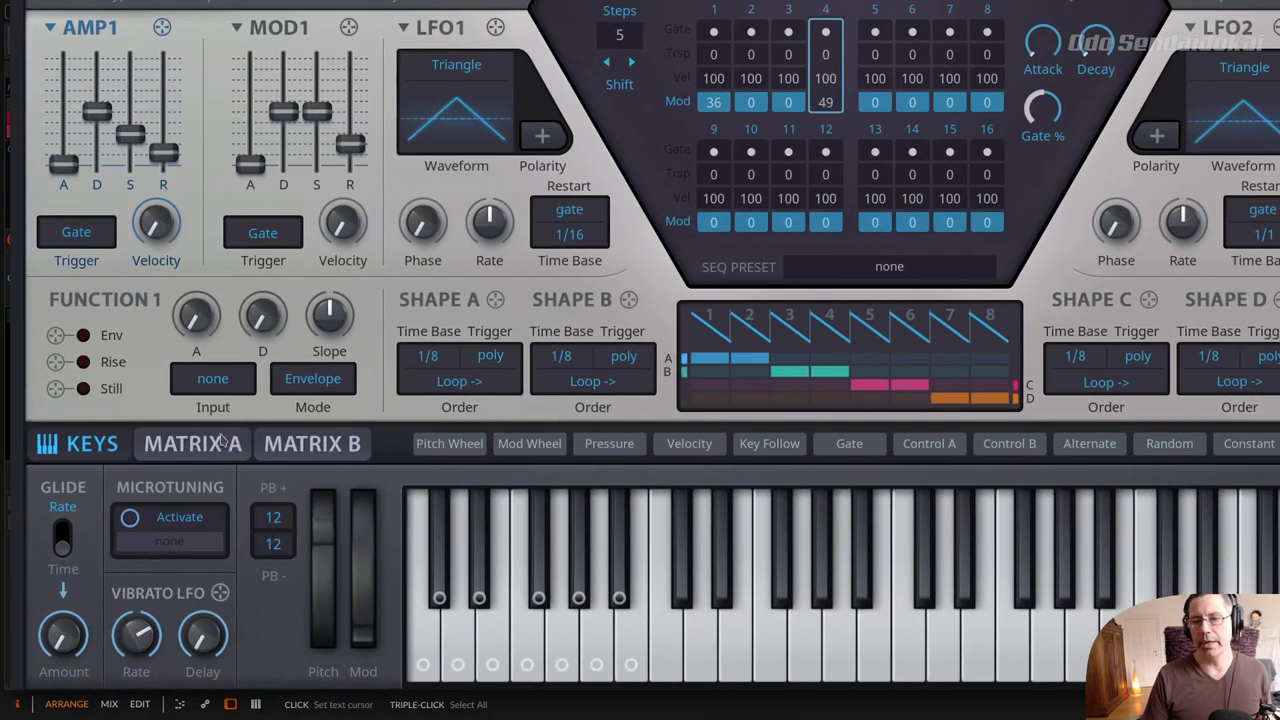
left_click(222, 442)
left_click(167, 517)
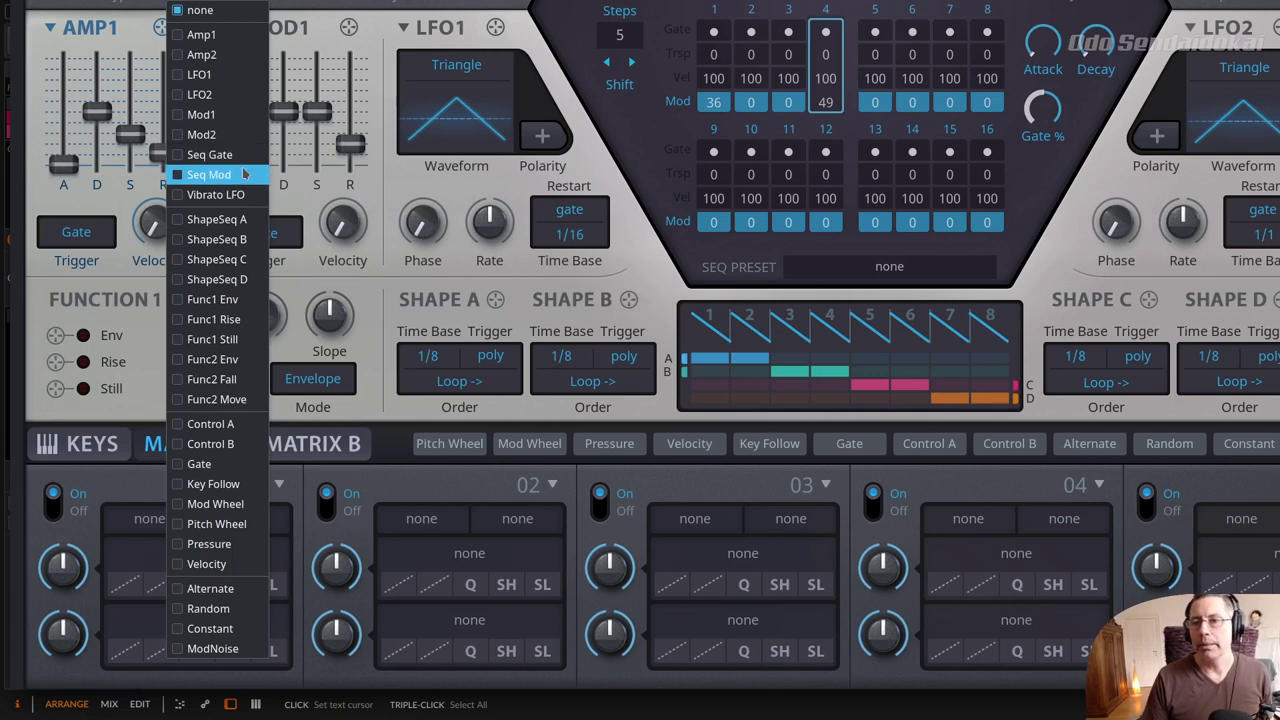
left_click(244, 175)
left_click_drag(199, 556, 165, 153)
left_click_drag(77, 567, 83, 478)
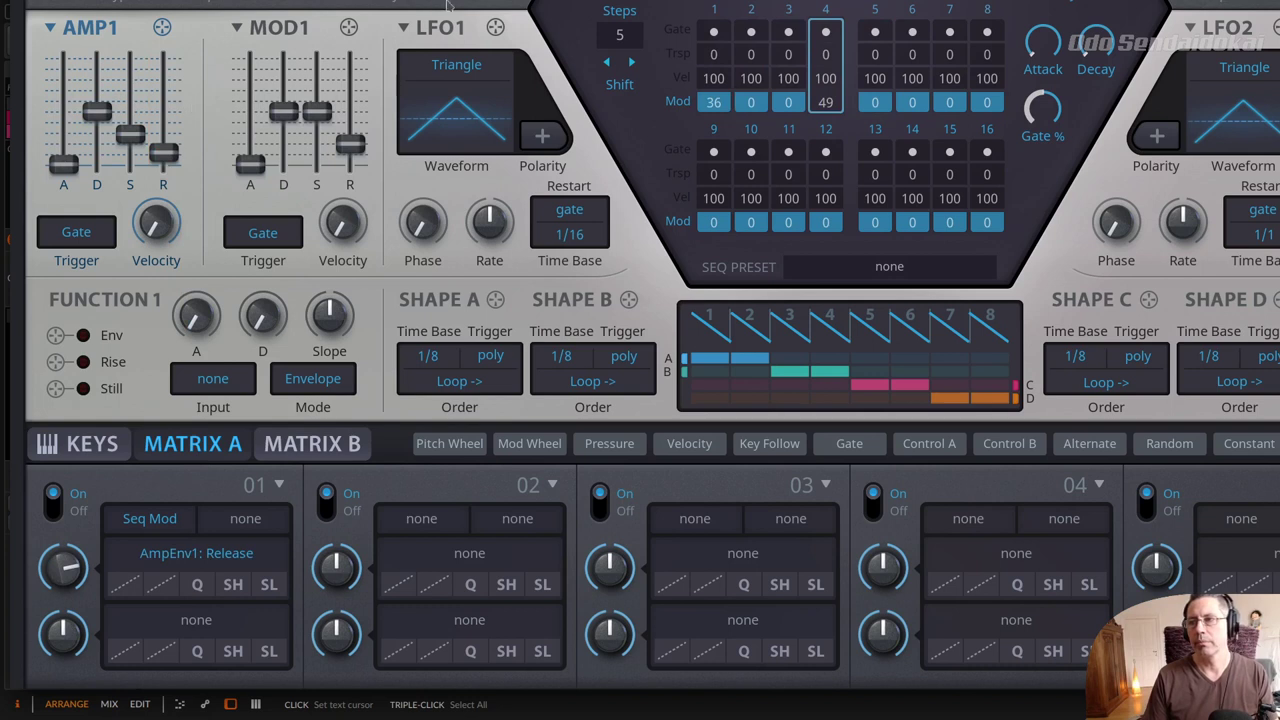
scroll(818, 104, "up", 5)
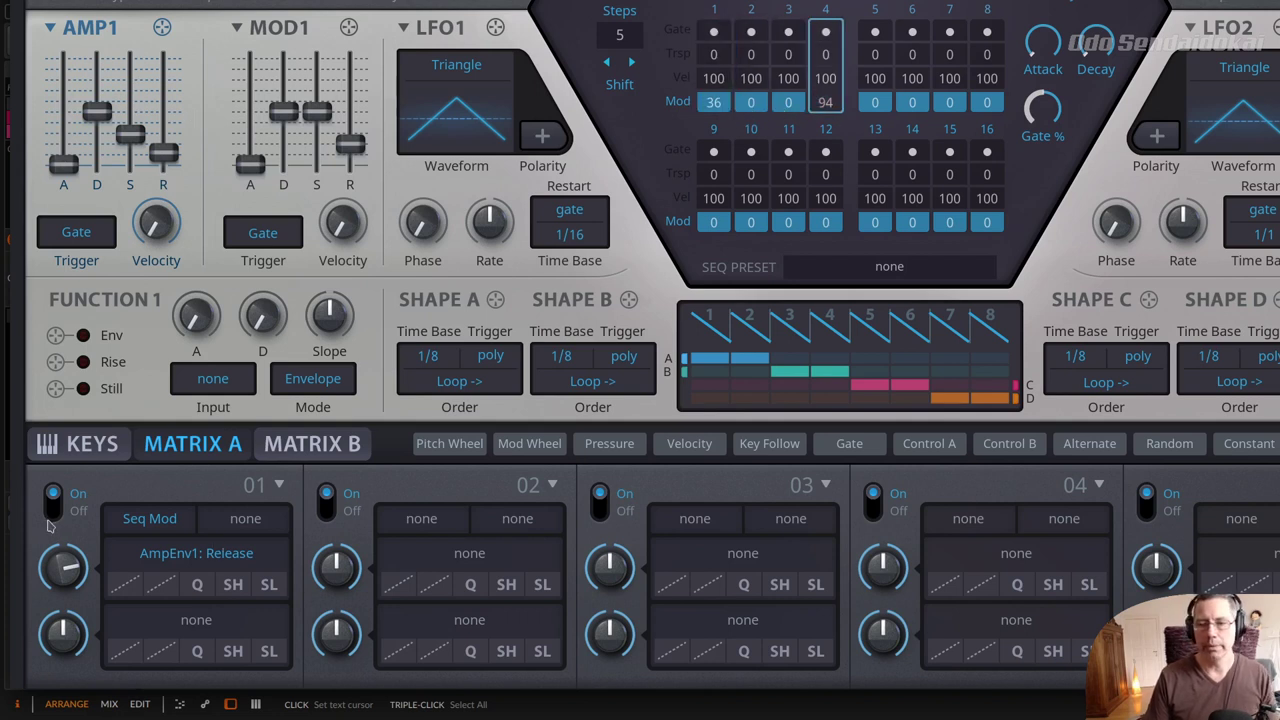
Step: Clear Matrix A slot 01: set its source to none, reset its depth and unassign the Amp Envelope 1 Release target
left_click(149, 530)
left_click(180, 10)
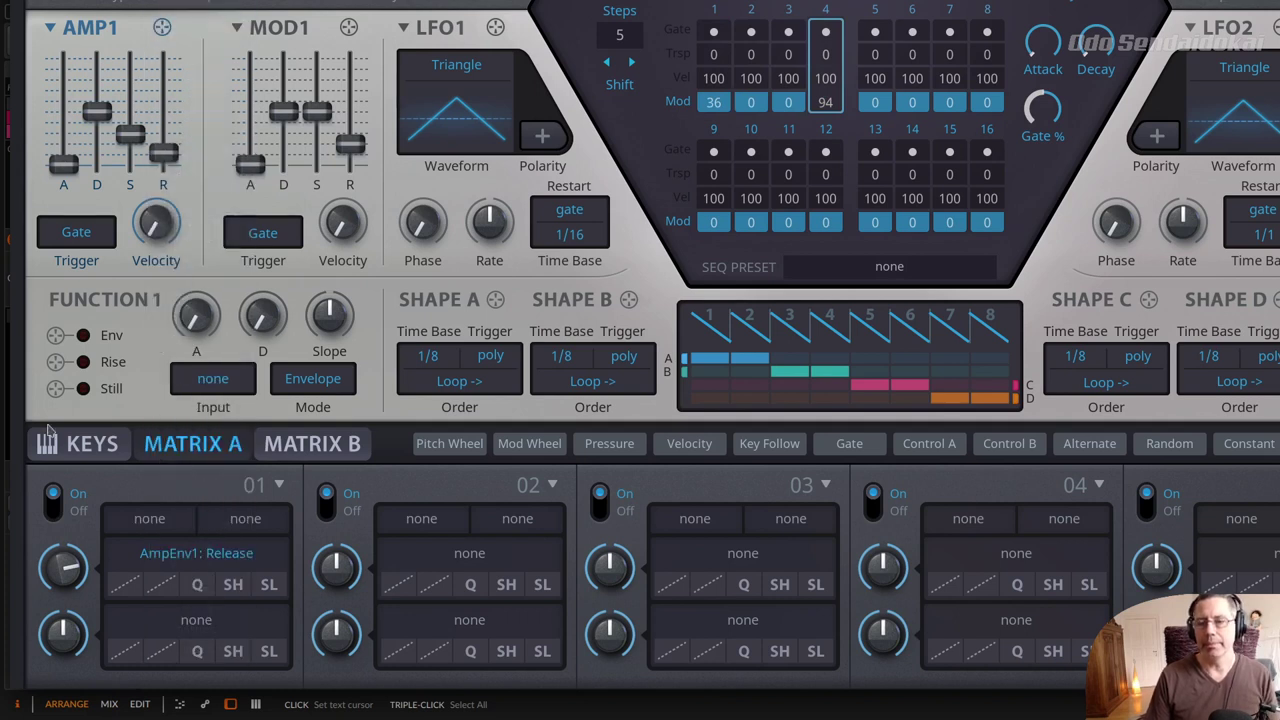
double_click(68, 587)
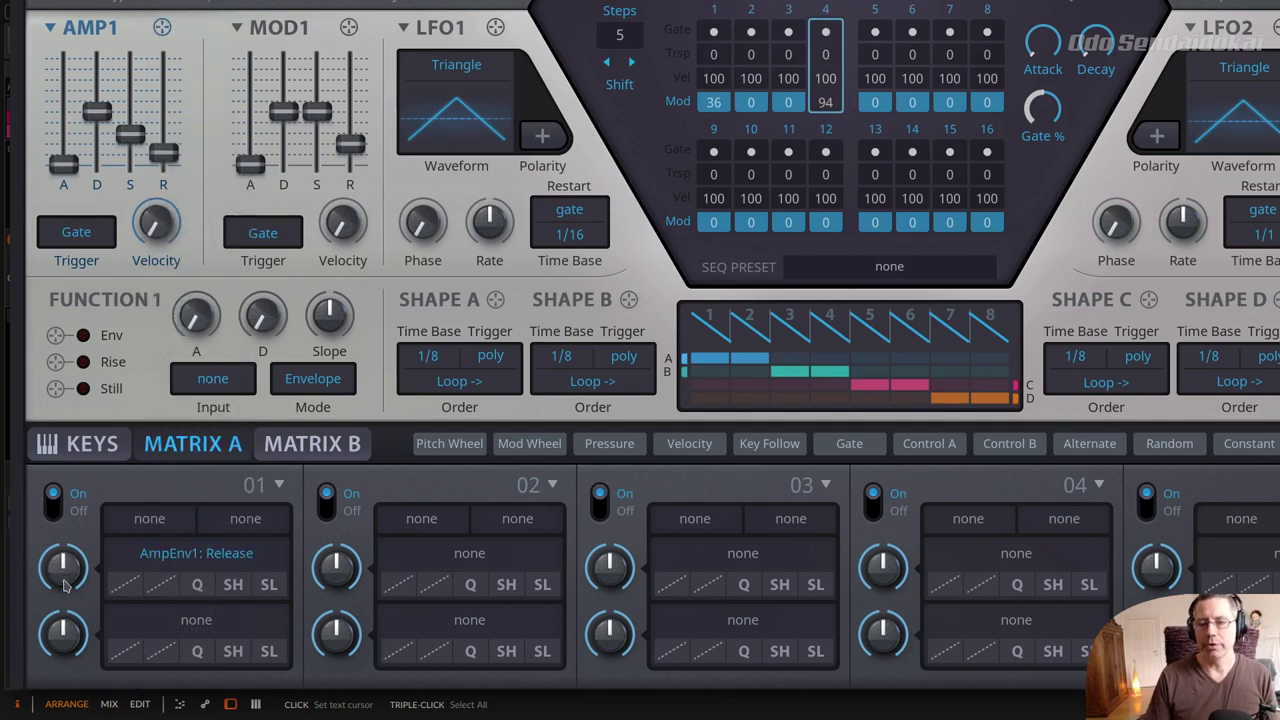
left_click(183, 566)
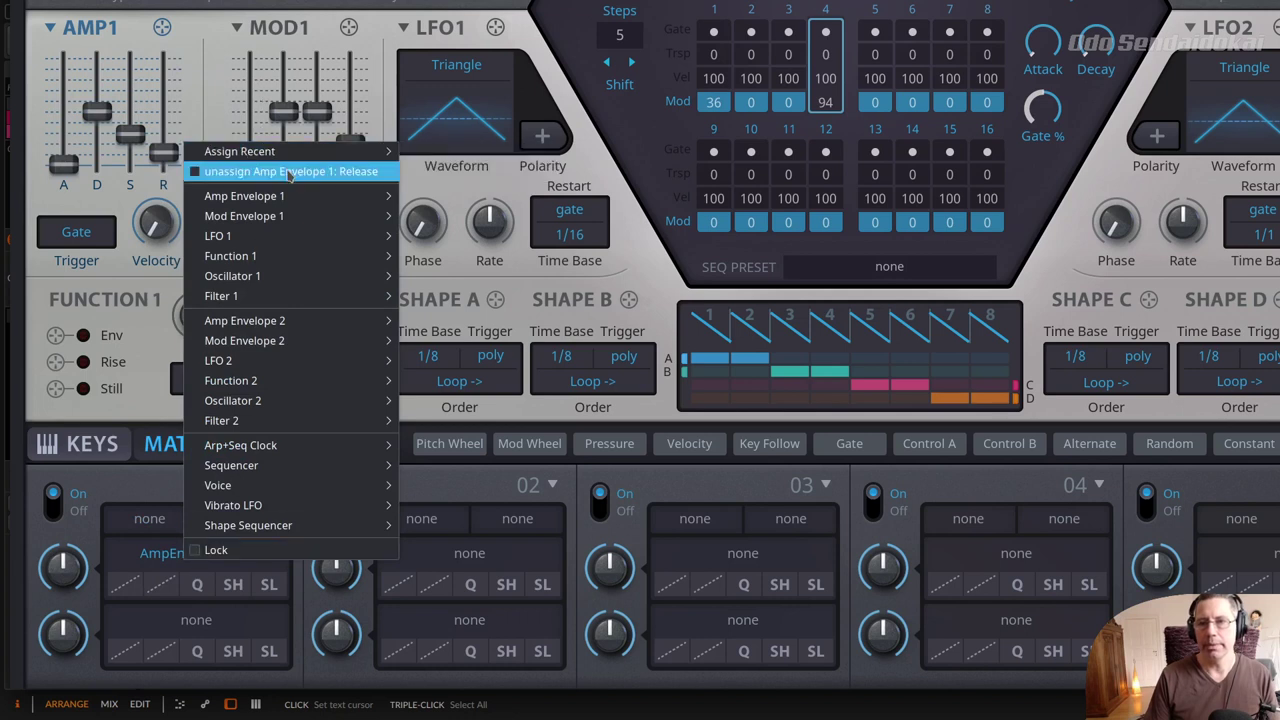
left_click(287, 172)
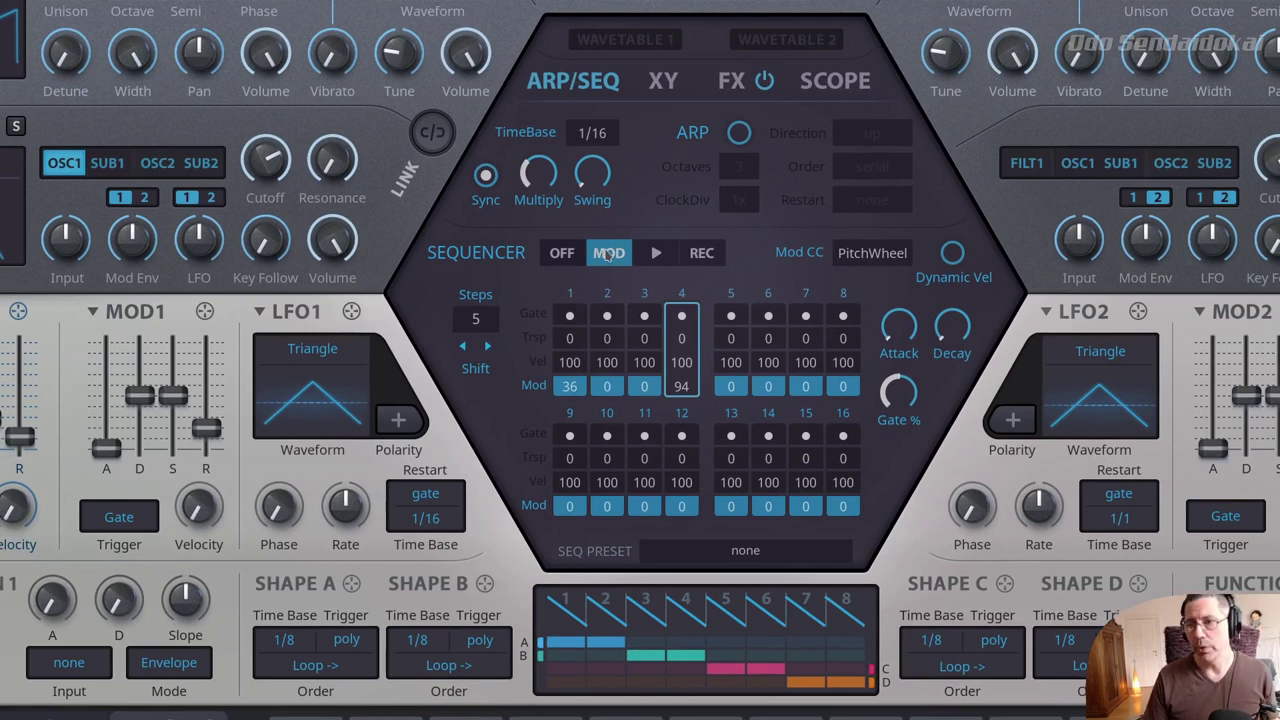
Step: Reset the sequencer with the INIT preset and switch it to play mode
left_click(656, 254)
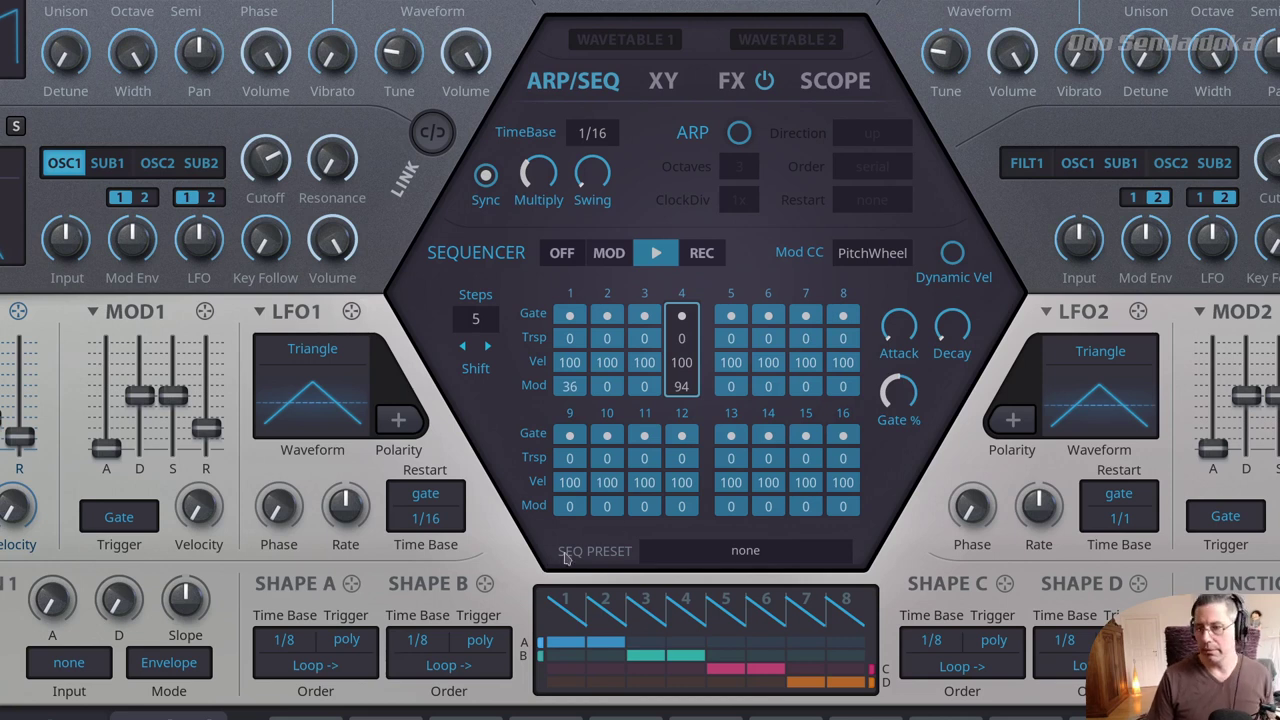
left_click(689, 557)
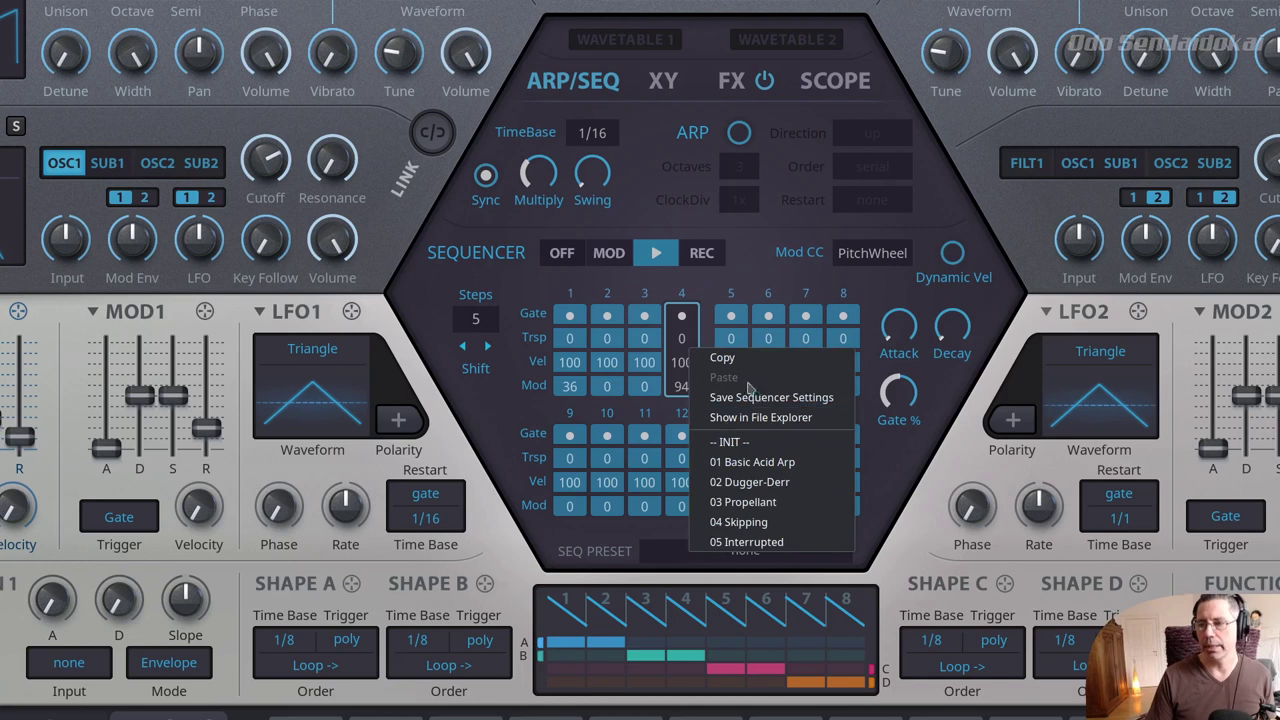
left_click(798, 442)
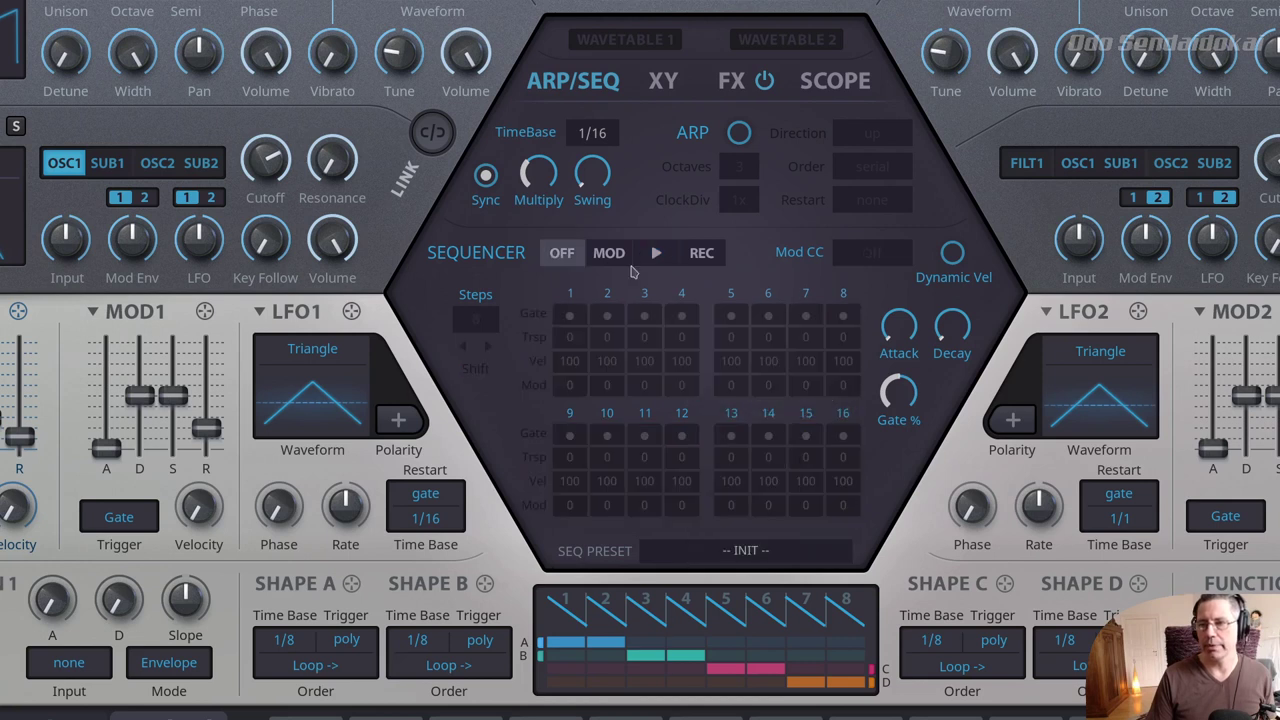
left_click(656, 254)
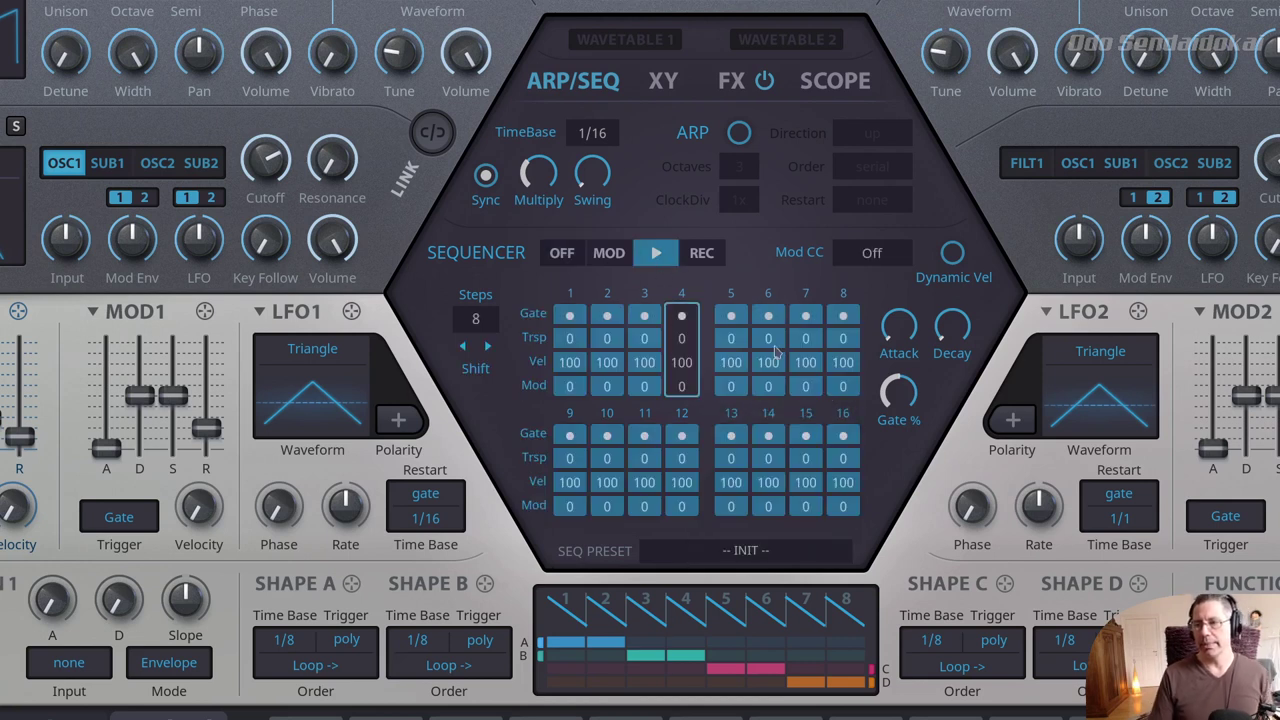
Step: Try the sequencer preset 03 Propellant and return to the INIT preset
left_click(712, 553)
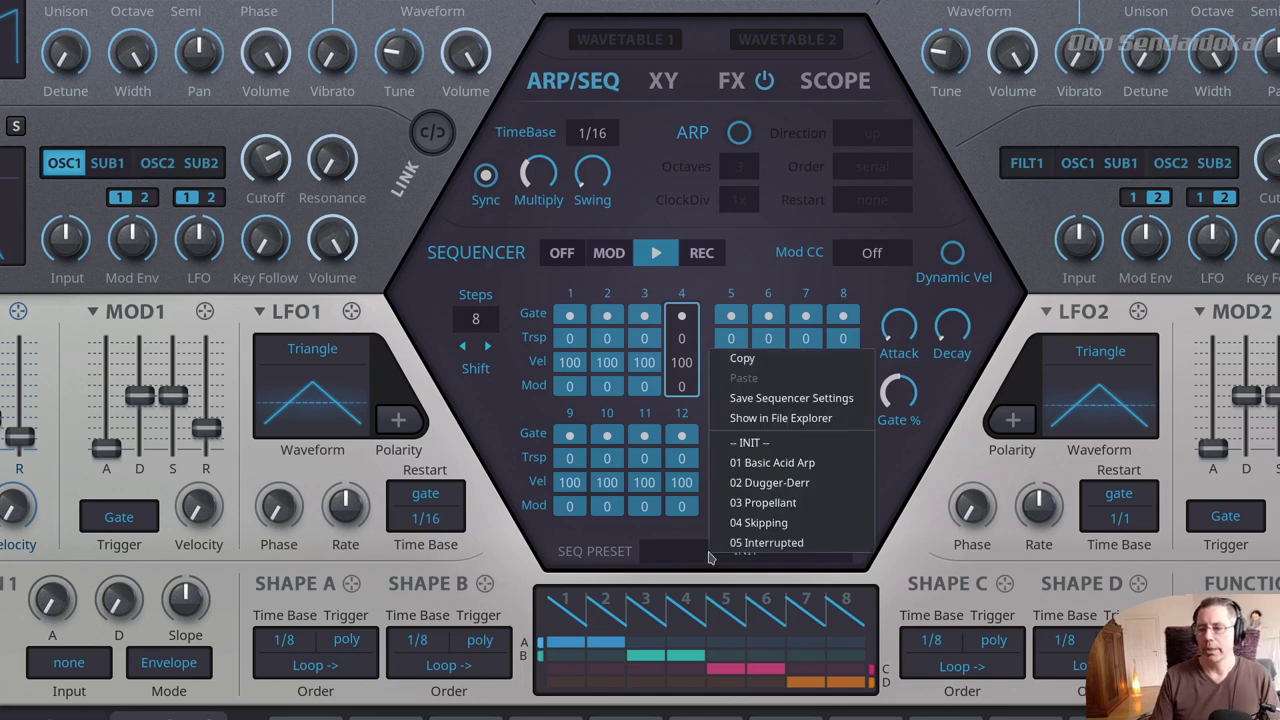
left_click(830, 503)
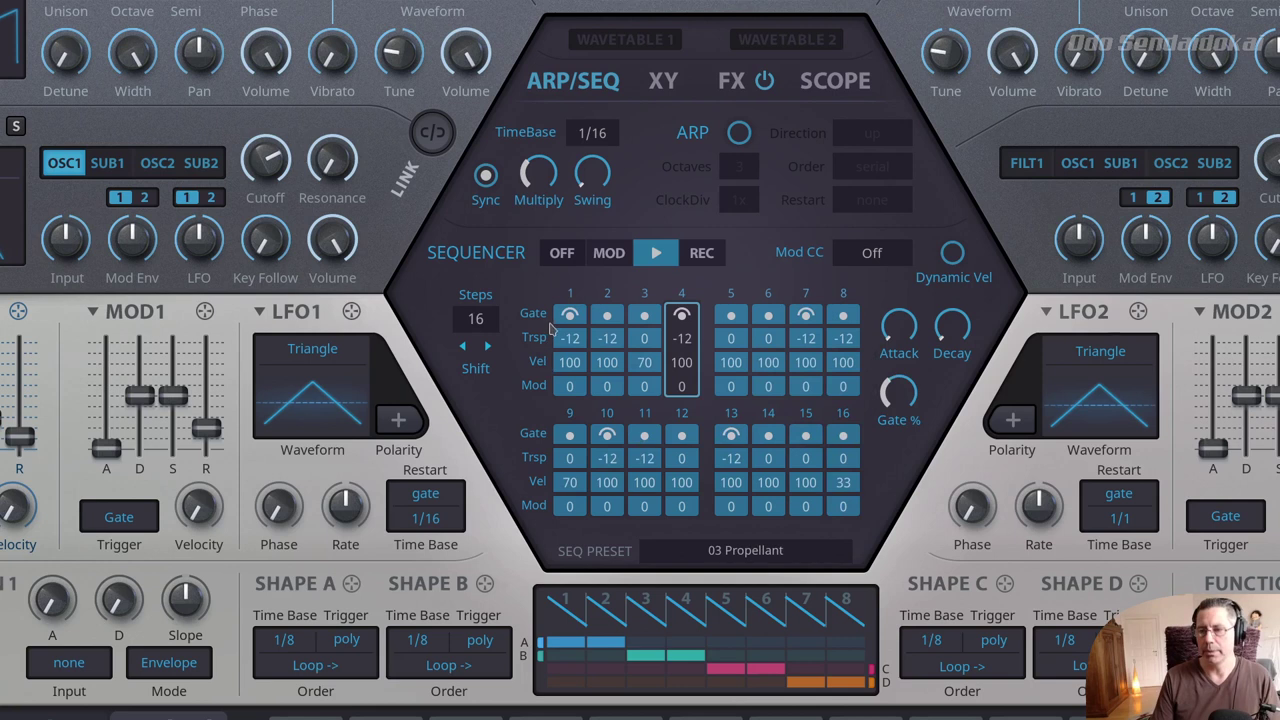
left_click(678, 562)
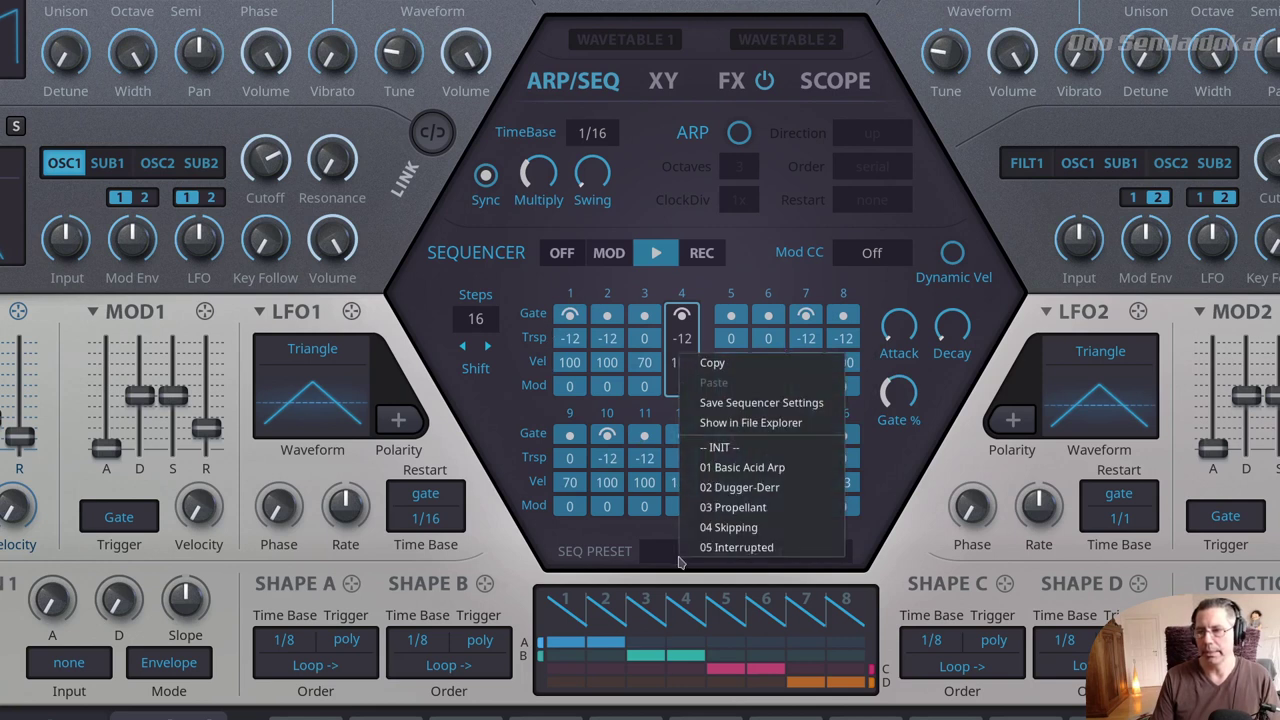
left_click(735, 450)
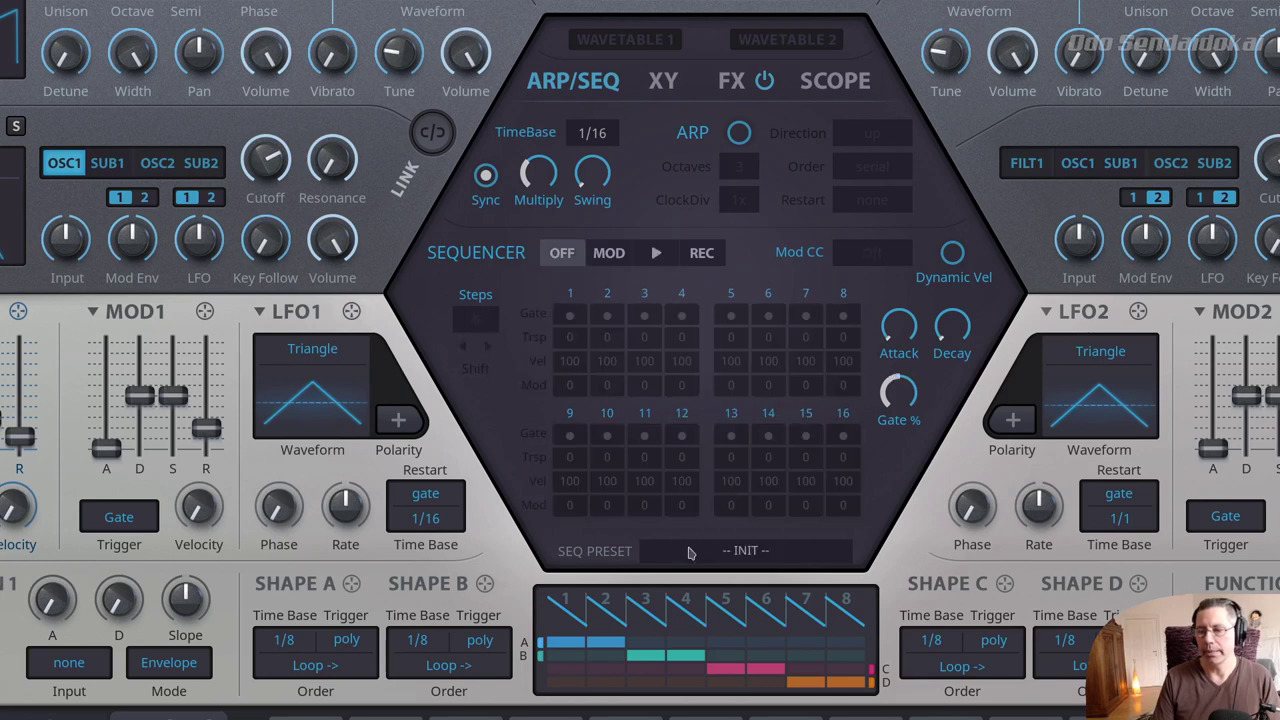
left_click(686, 556)
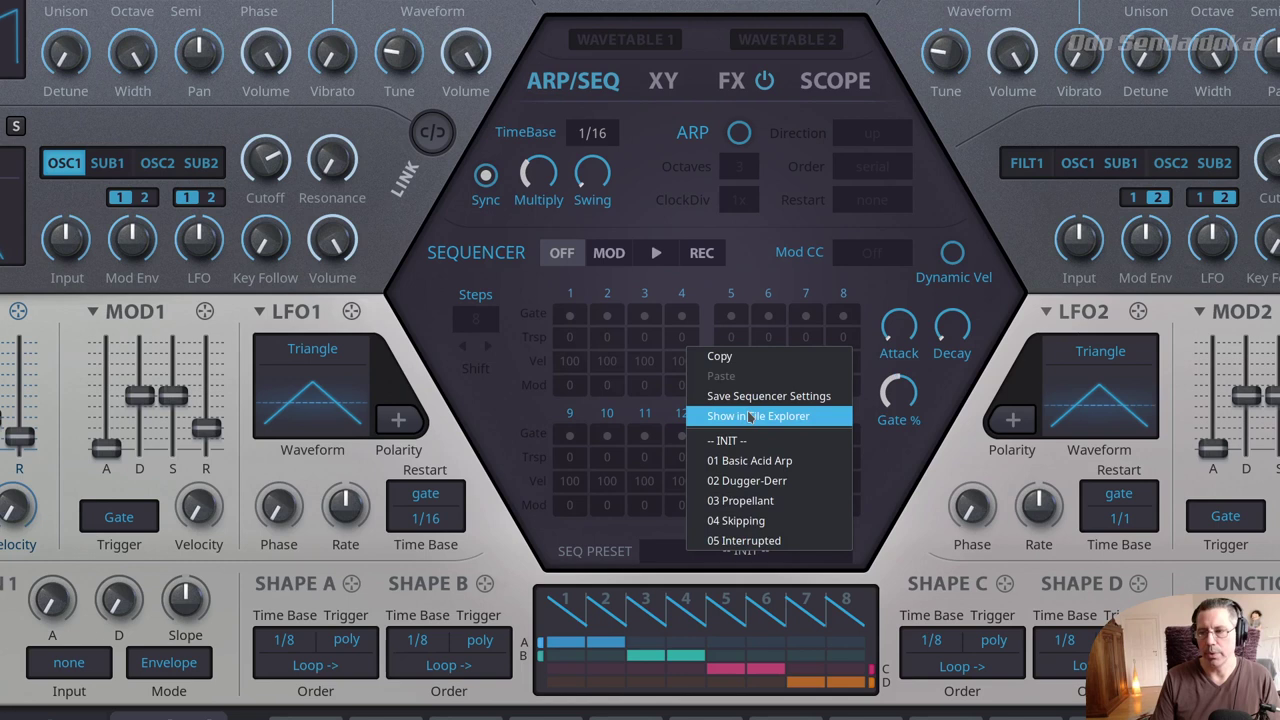
left_click(622, 549)
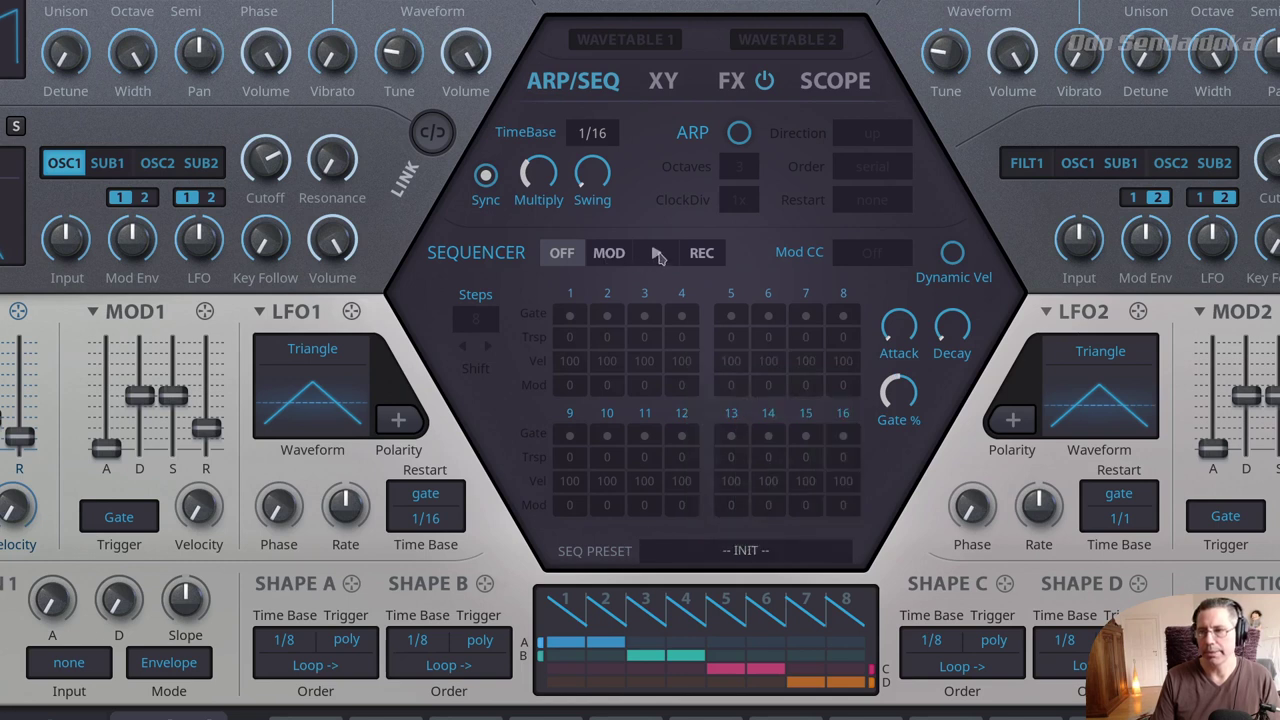
Step: Switch the sequencer to play mode with step 2's gate tied, and set the TimeBase to 1/32
left_click(657, 256)
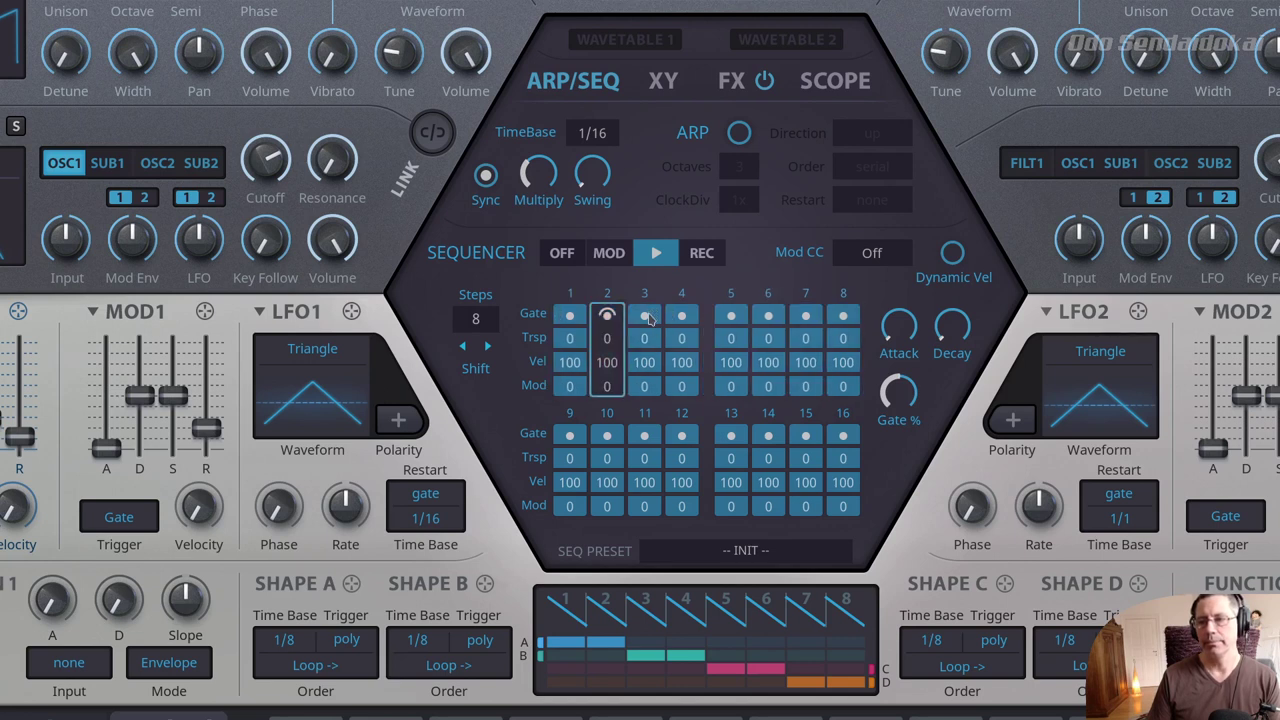
left_click(597, 138)
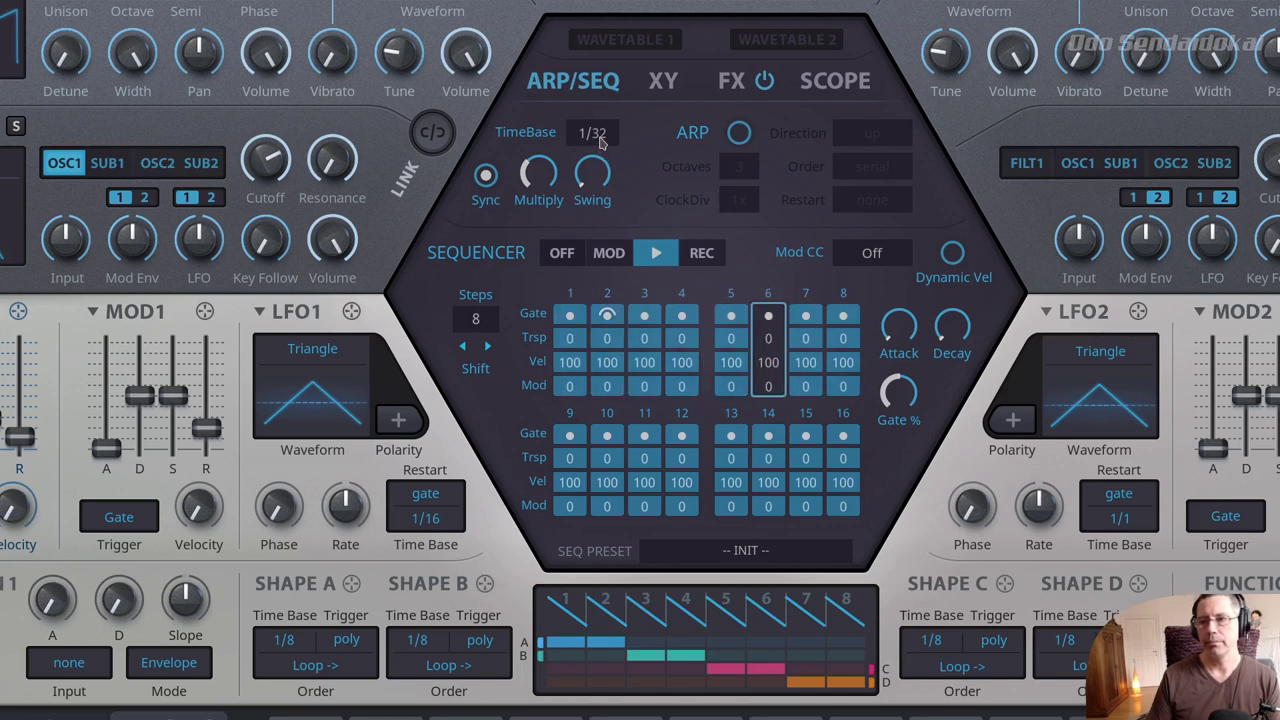
Step: Set the TimeBase to 1/8 and try a rest on step 2 with tied gates on steps 3, 5 and 6
scroll(601, 143, "up", 2)
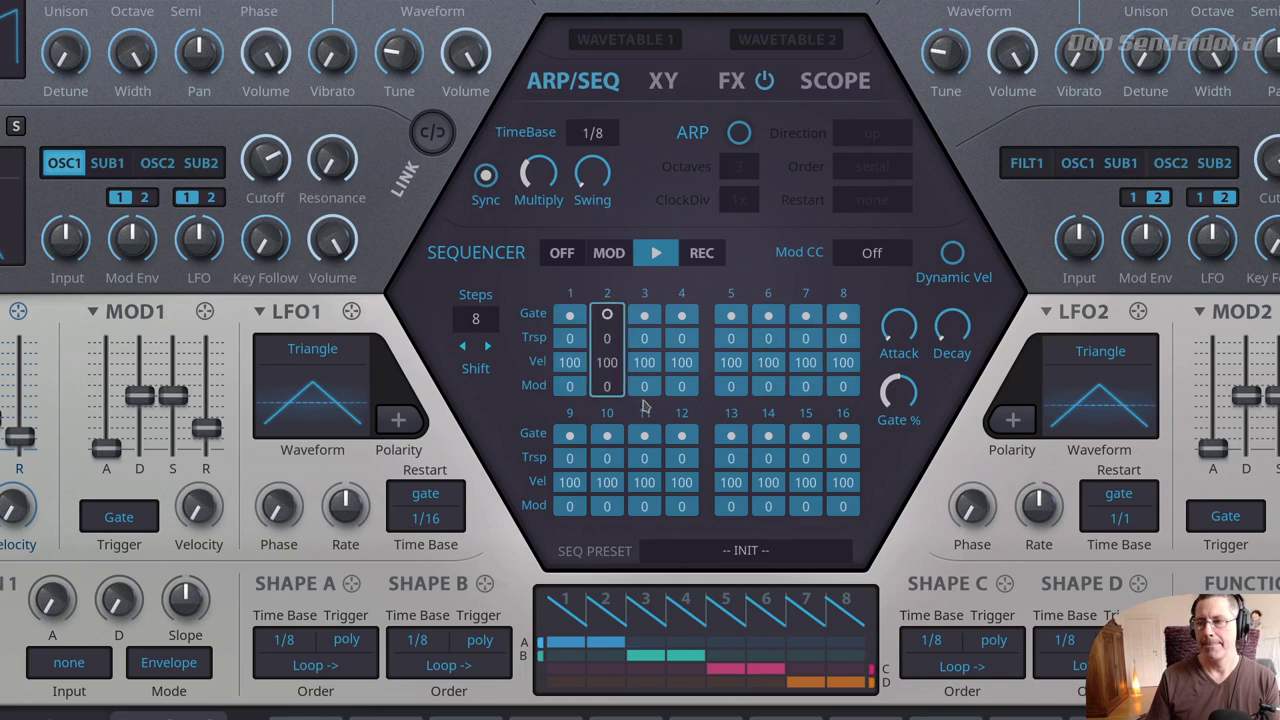
left_click(643, 316)
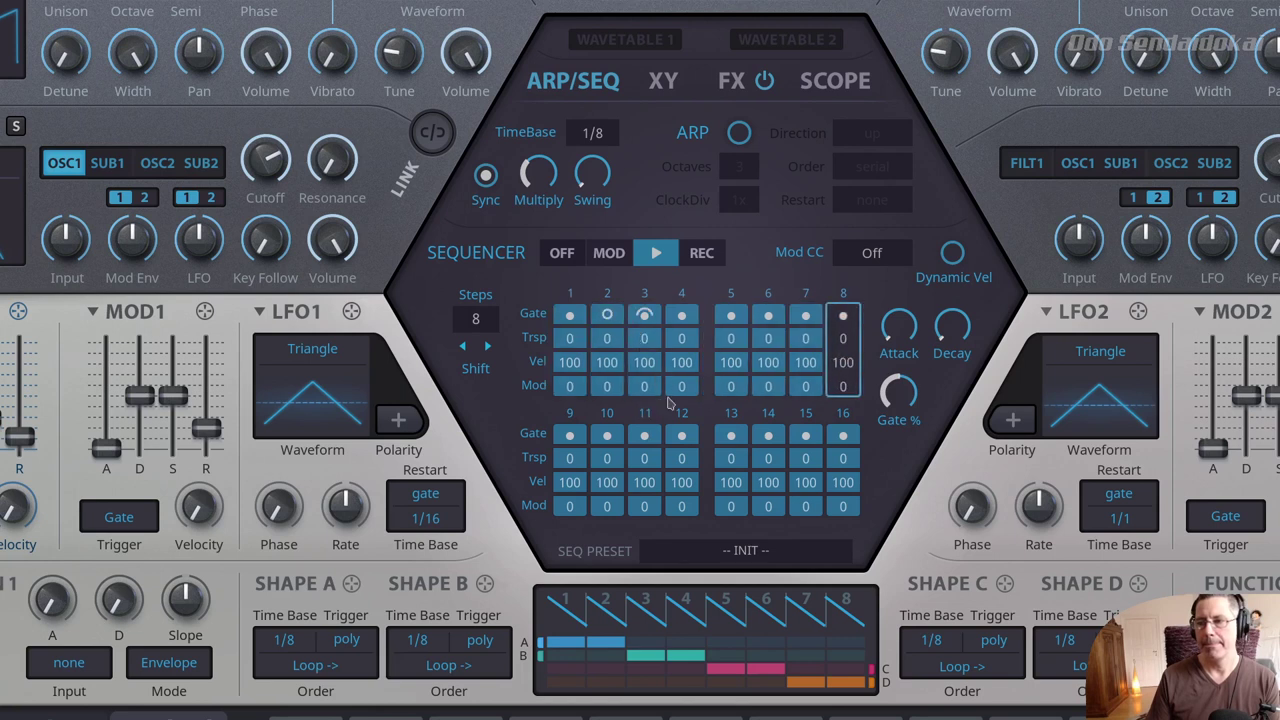
left_click(731, 316)
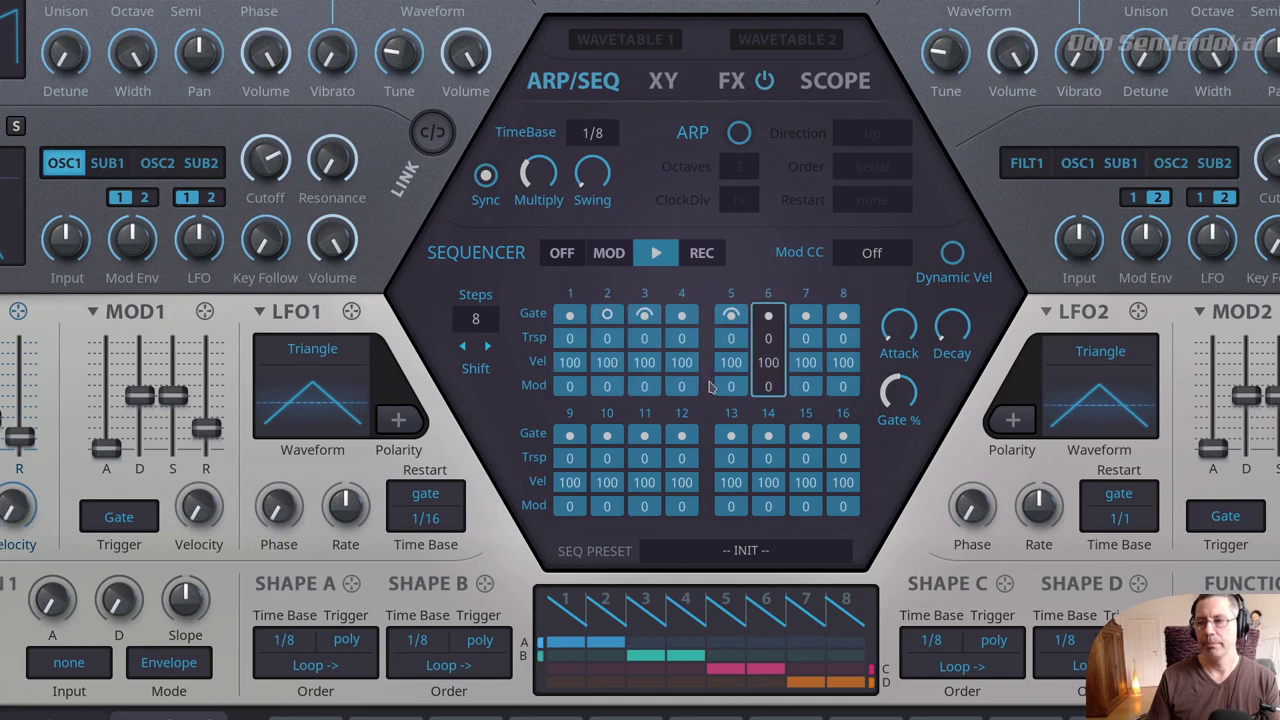
left_click(730, 320)
left_click(766, 318)
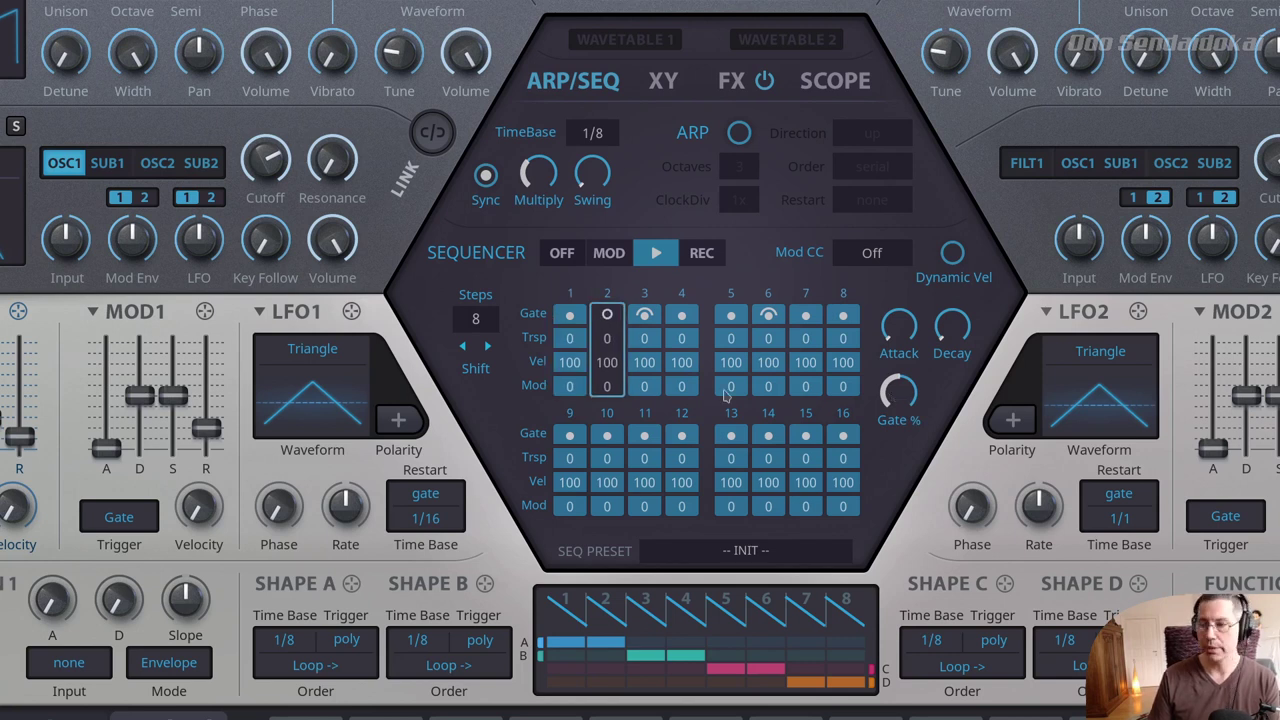
left_click(644, 316)
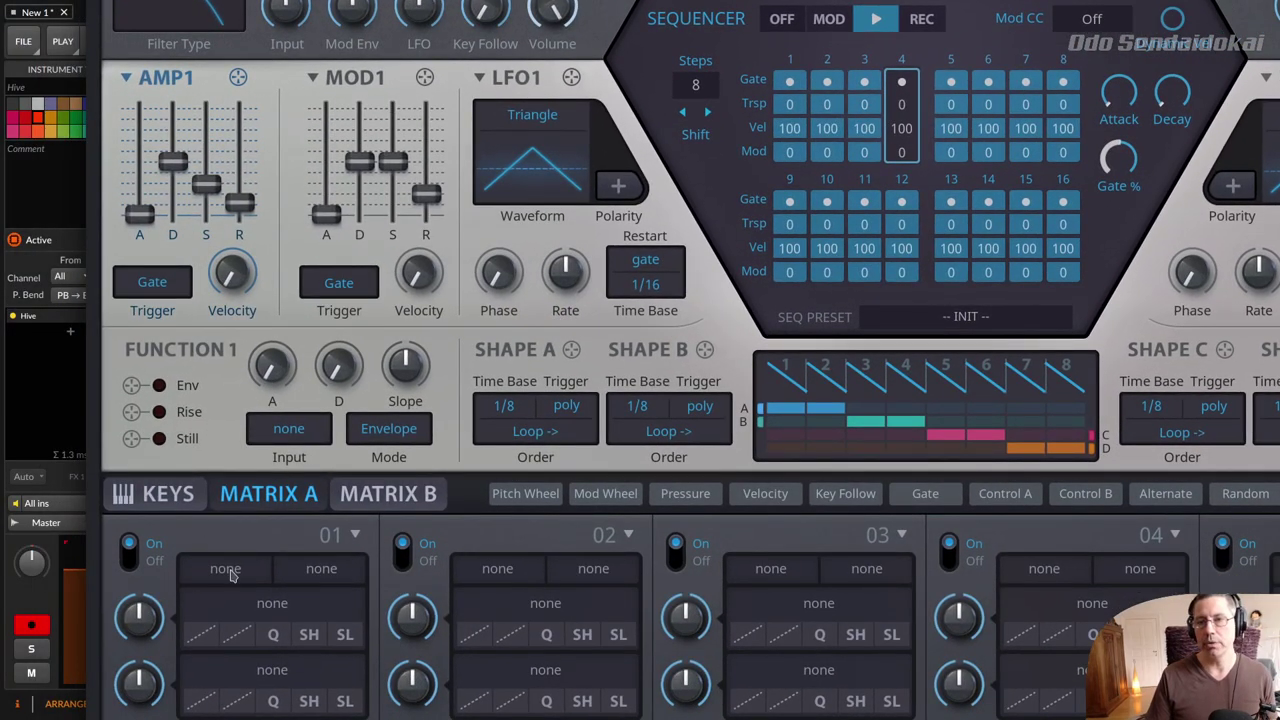
Step: Set the source of Matrix A slot 01 to Seq Gate and scale the interface to 160%
left_click(227, 569)
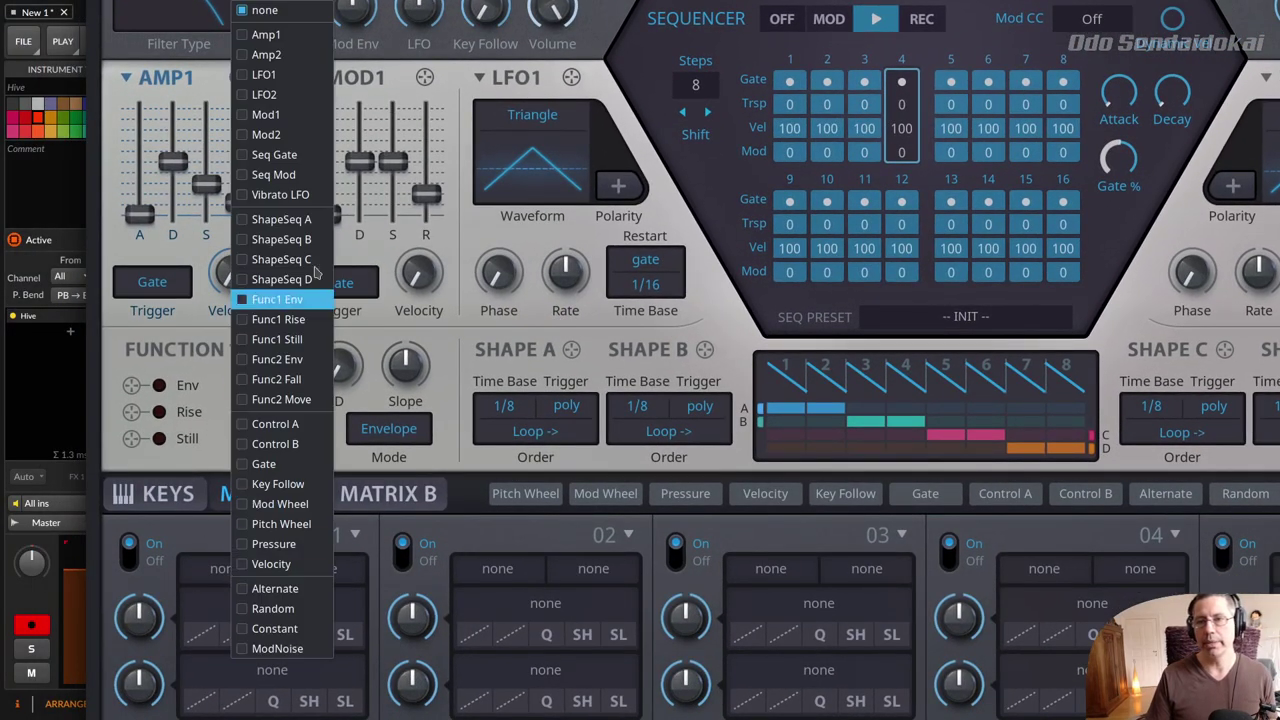
left_click(274, 155)
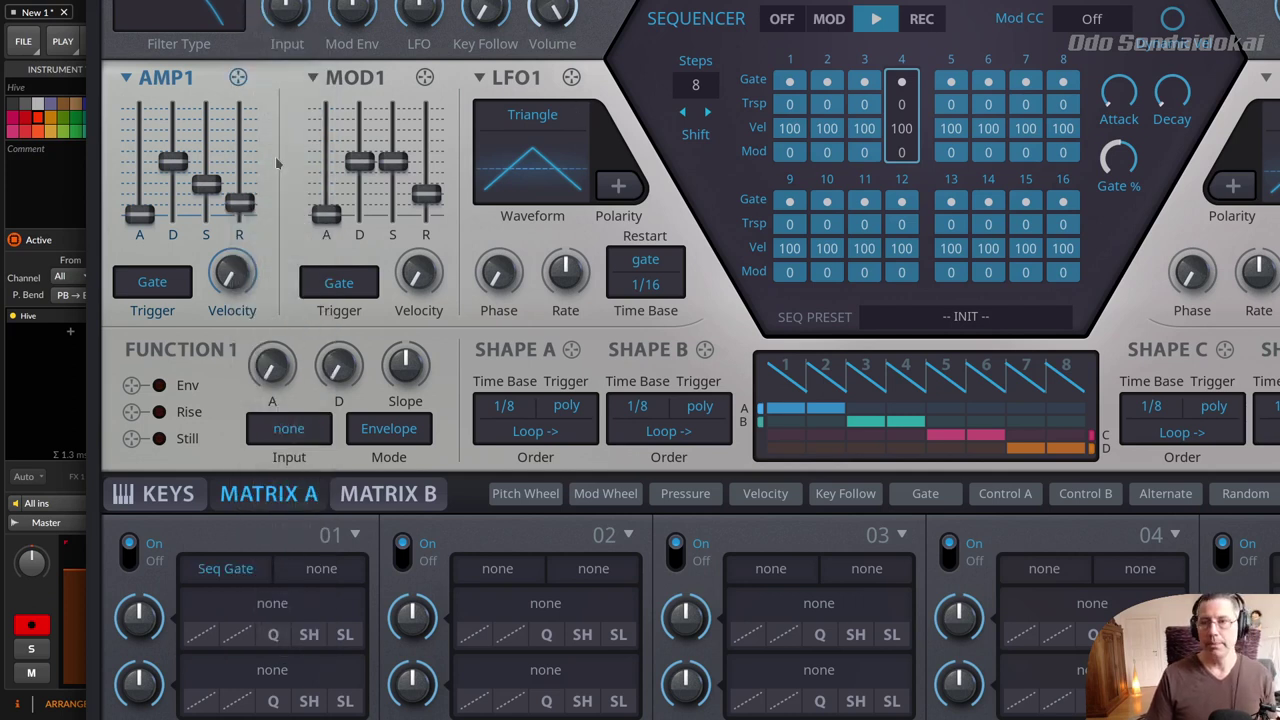
right_click(278, 163)
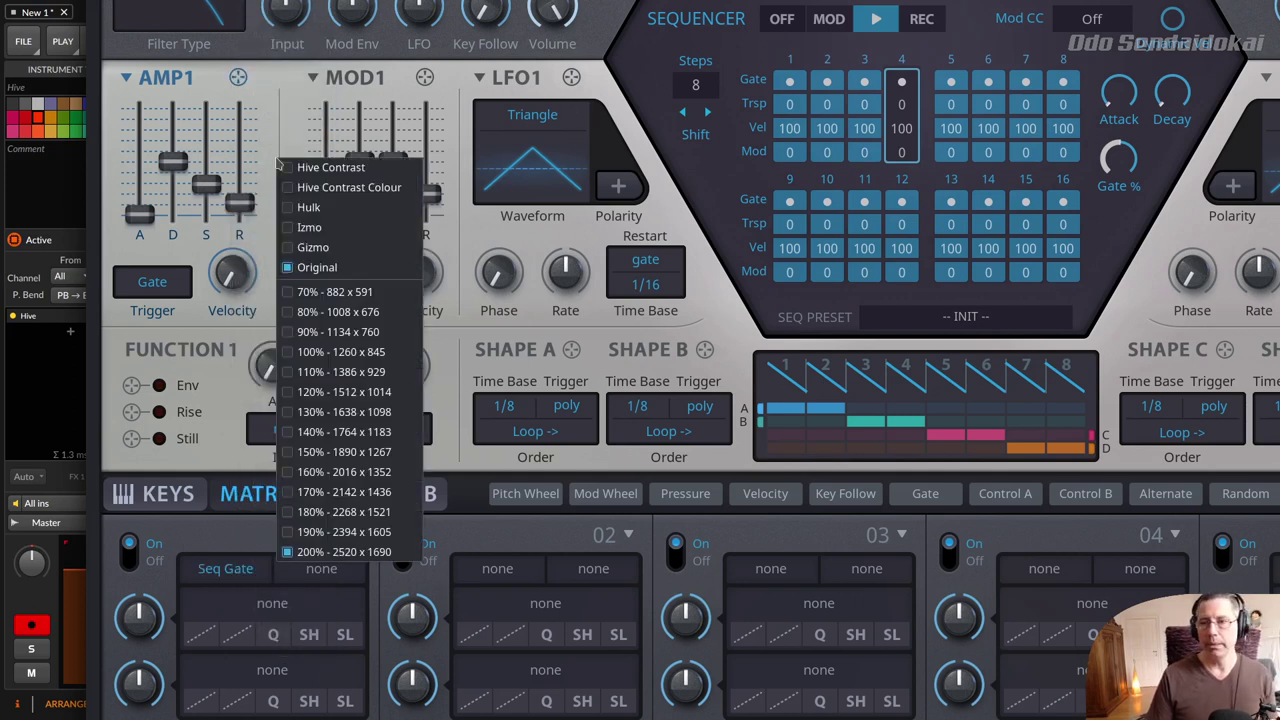
left_click(330, 471)
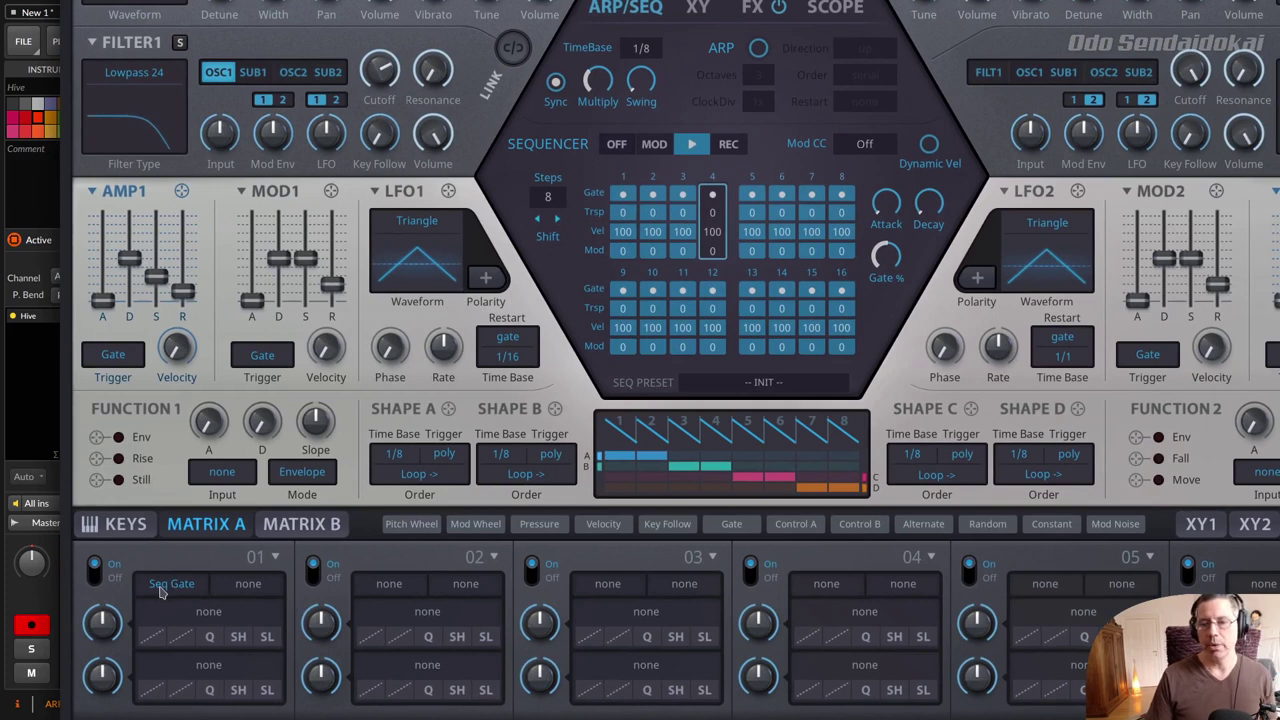
Step: Route slot 01 to Filter1 Cutoff with negative depth and Filter1 Resonance with positive depth, and scale the interface to 200%
left_click_drag(208, 611, 380, 70)
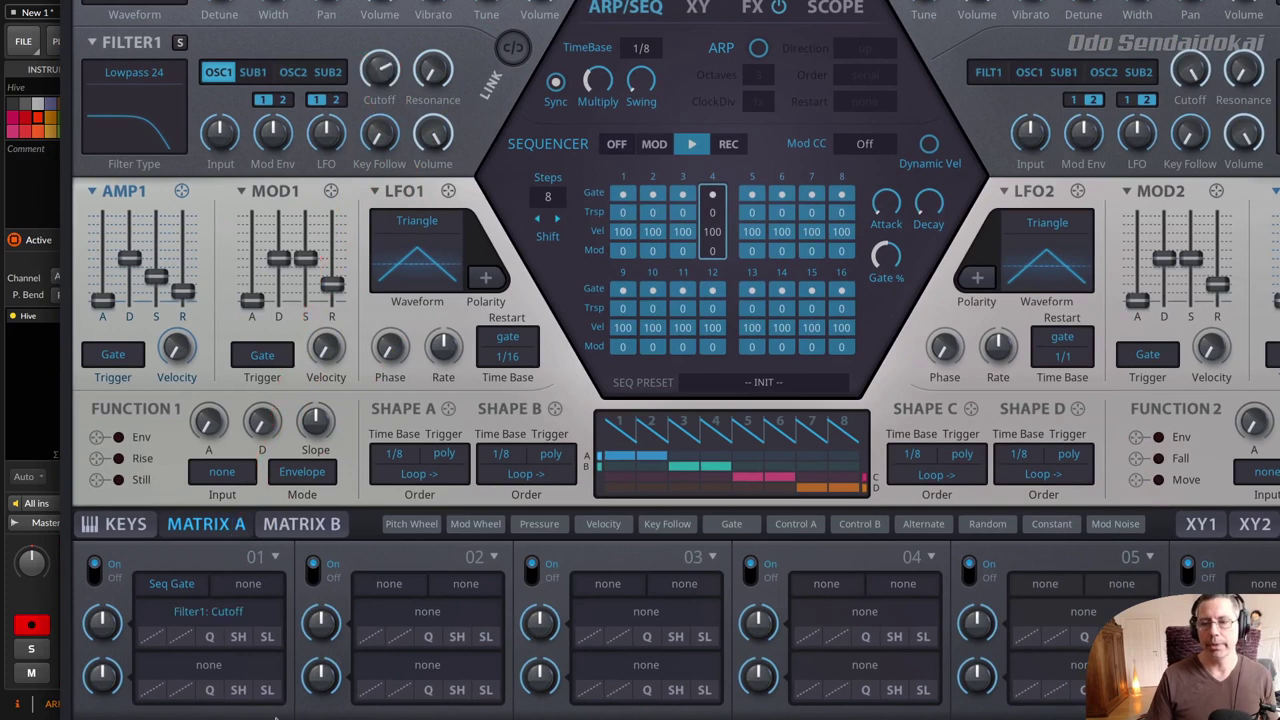
left_click_drag(232, 668, 437, 70)
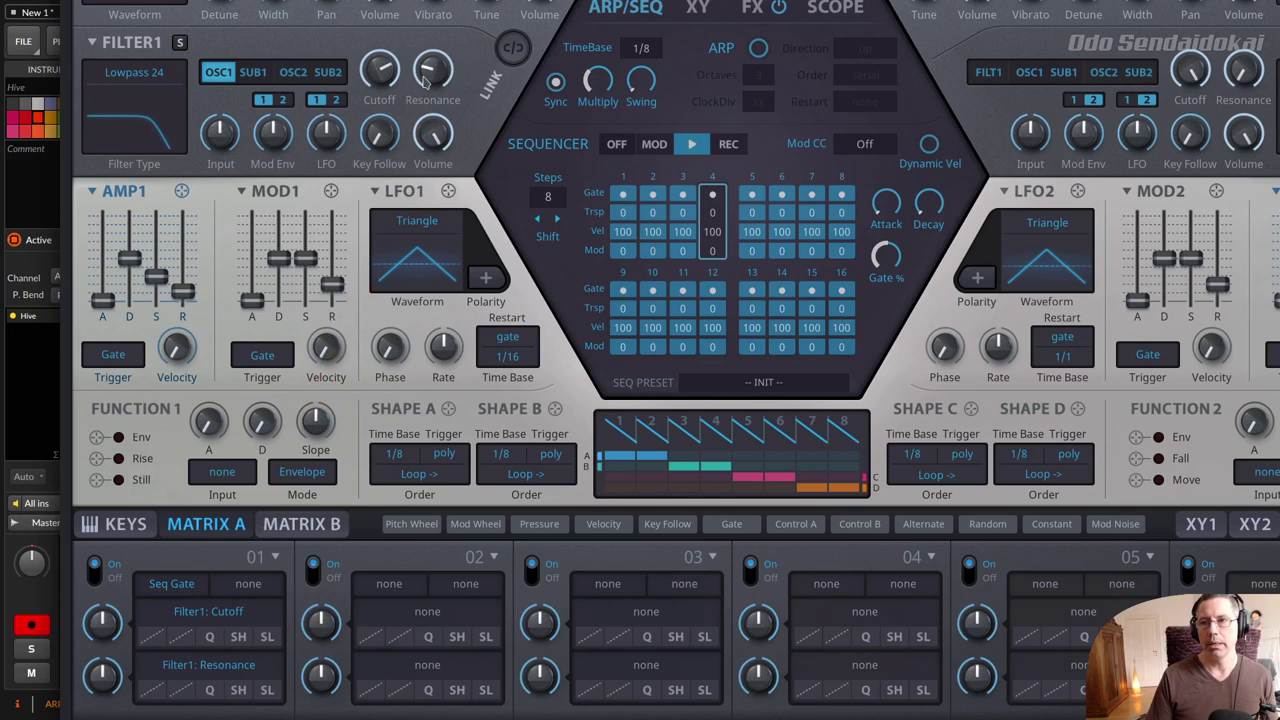
mouse_move(102, 628)
left_mouse_down()
mouse_move(104, 715)
mouse_move(99, 609)
left_mouse_up()
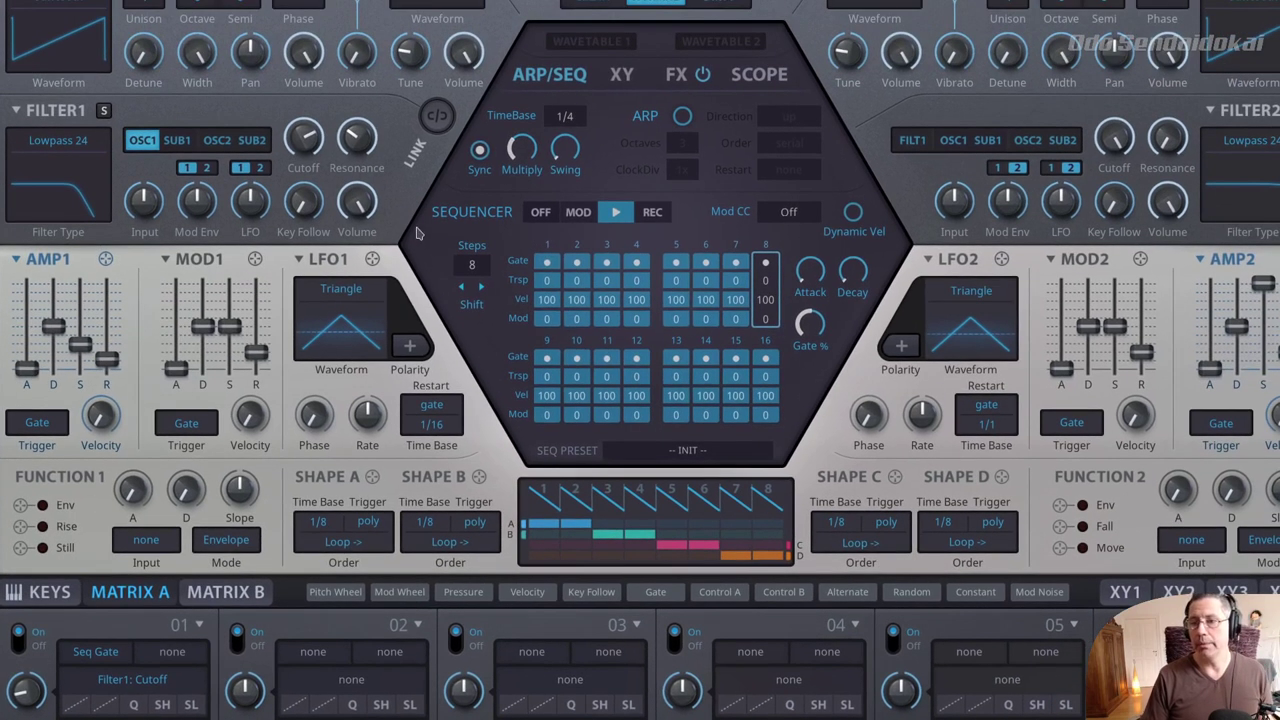
right_click(405, 210)
left_click(428, 600)
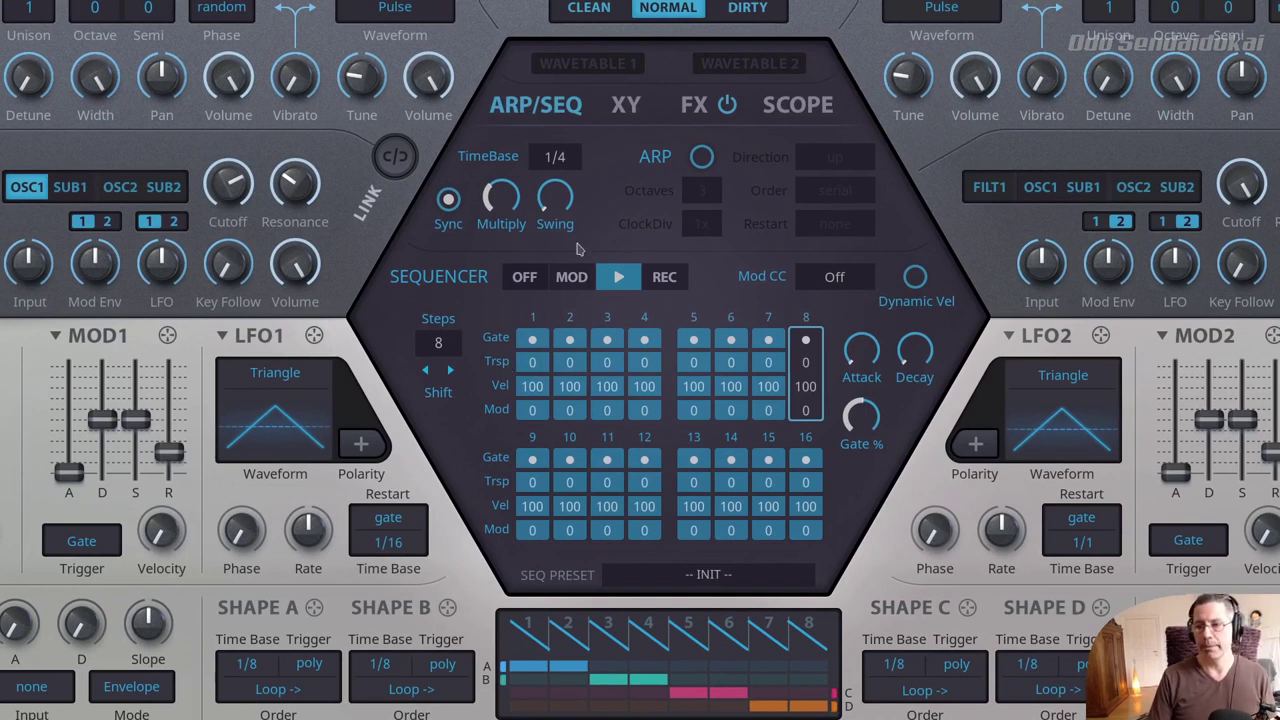
Step: Switch off Matrix A slot 01 and set the sequencer's transposition to 15 on step 2 and -10 on step 4
left_click(568, 366)
left_click(568, 366)
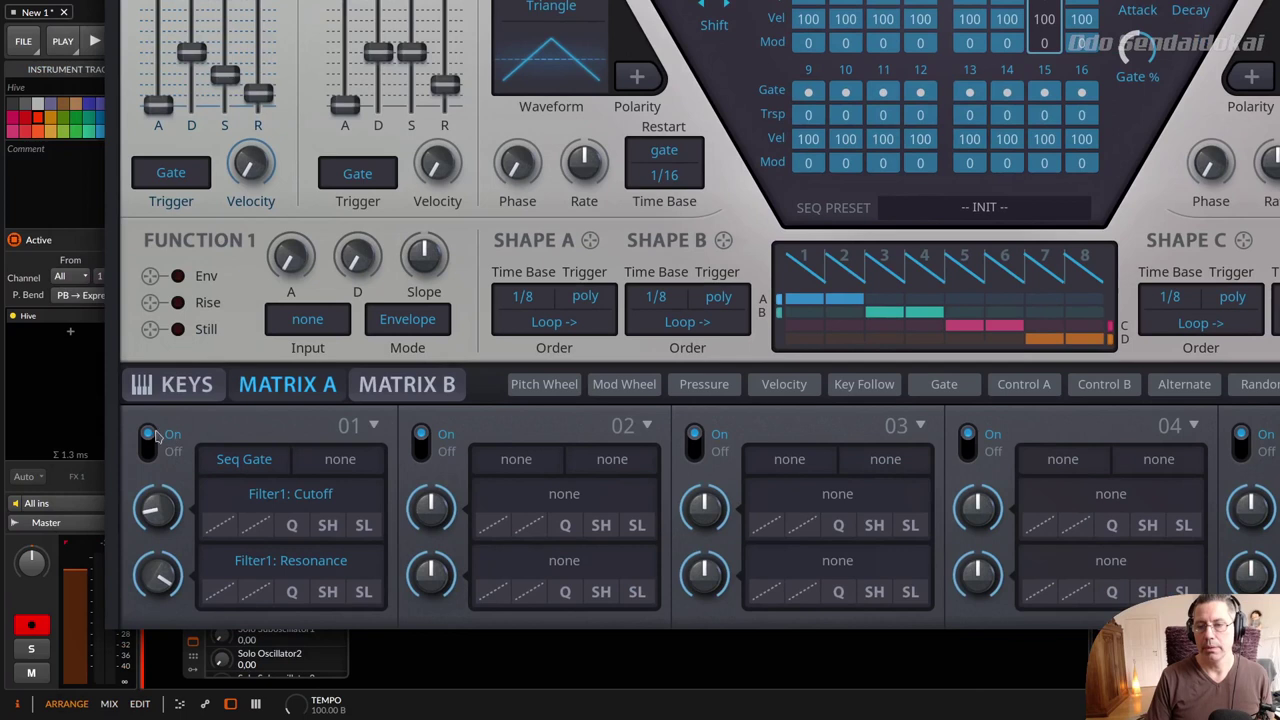
left_click(148, 440)
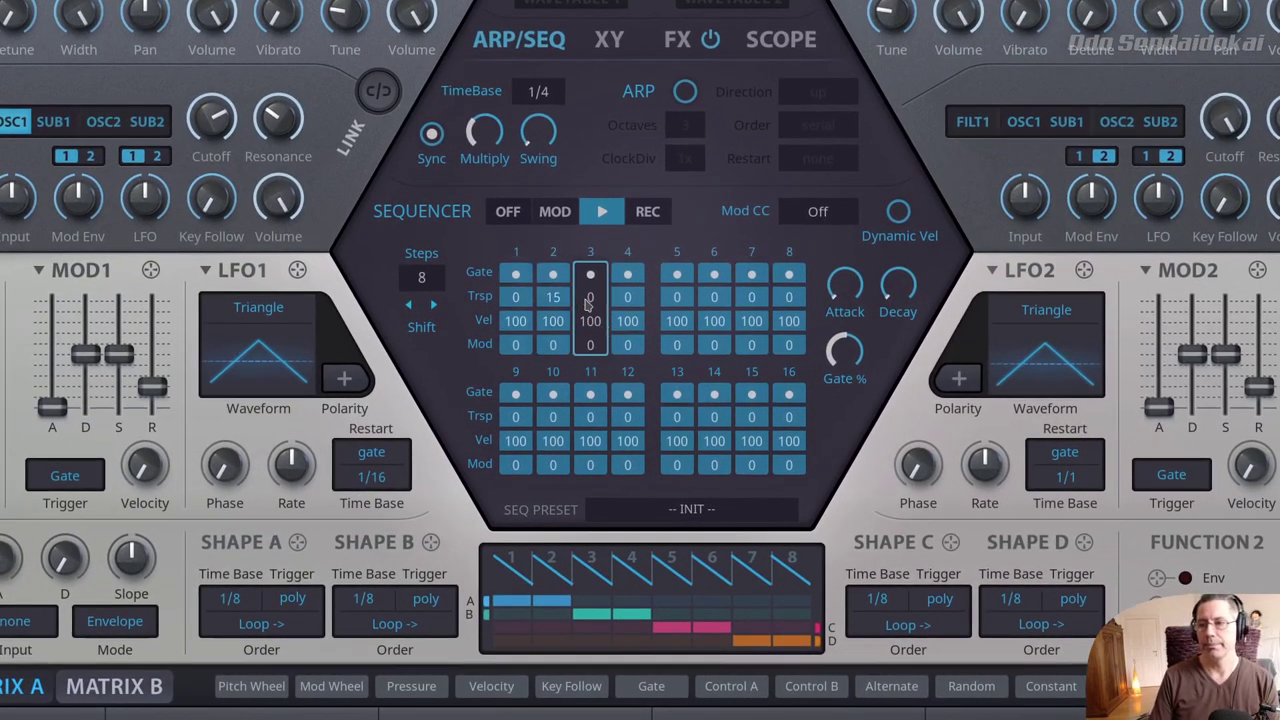
left_click(642, 252)
left_click(648, 311)
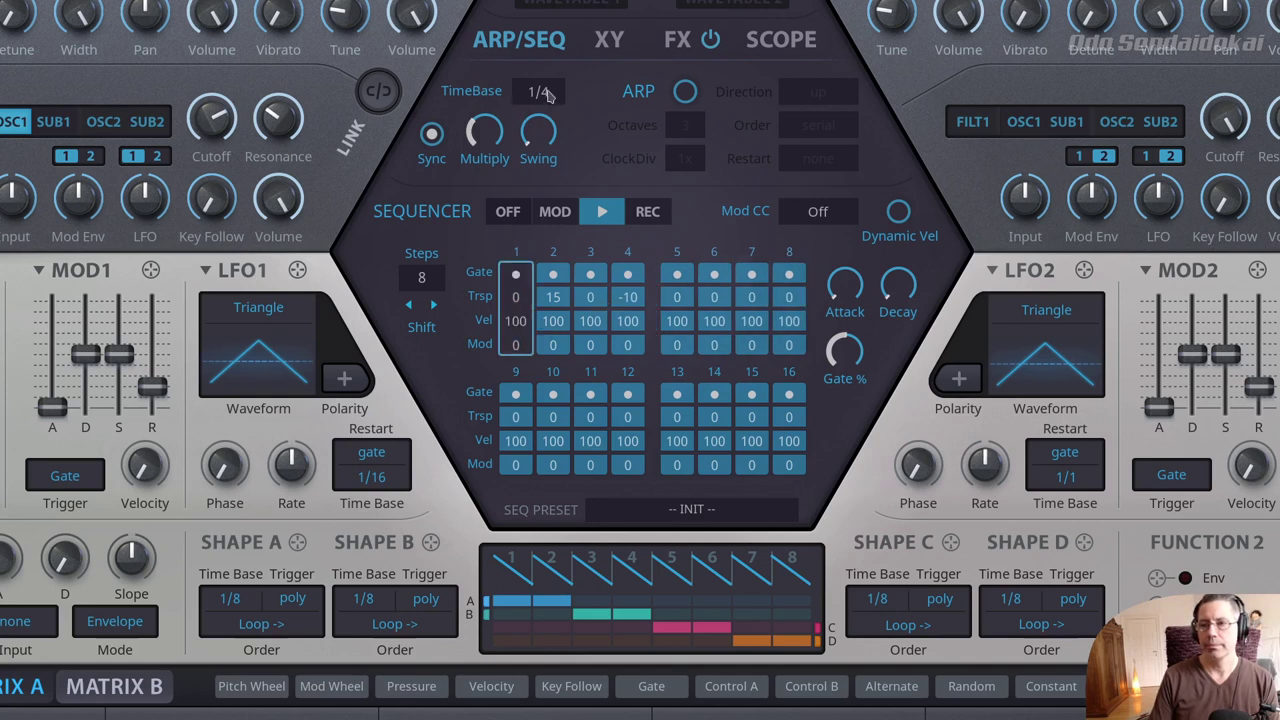
Step: Set the TimeBase to 1/16 and the velocities to 55 on step 1 and 10 on step 2
scroll(546, 93, "down", 2)
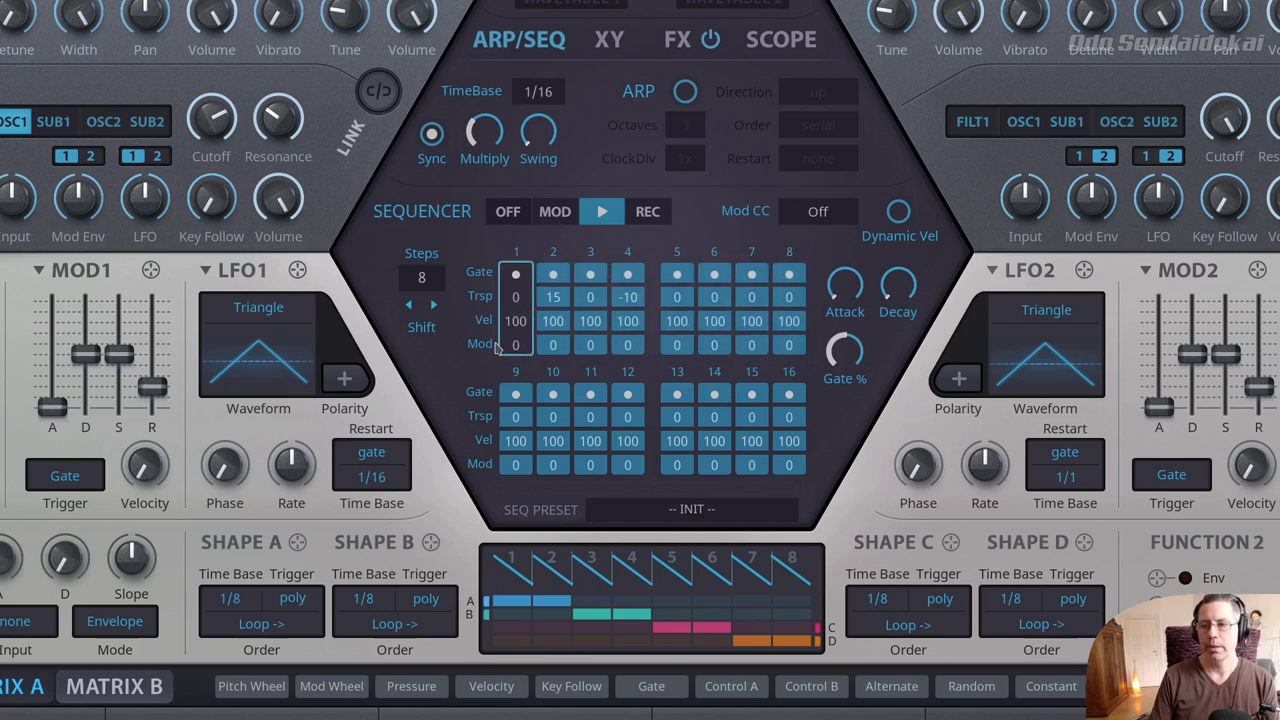
left_click_drag(533, 327, 525, 432)
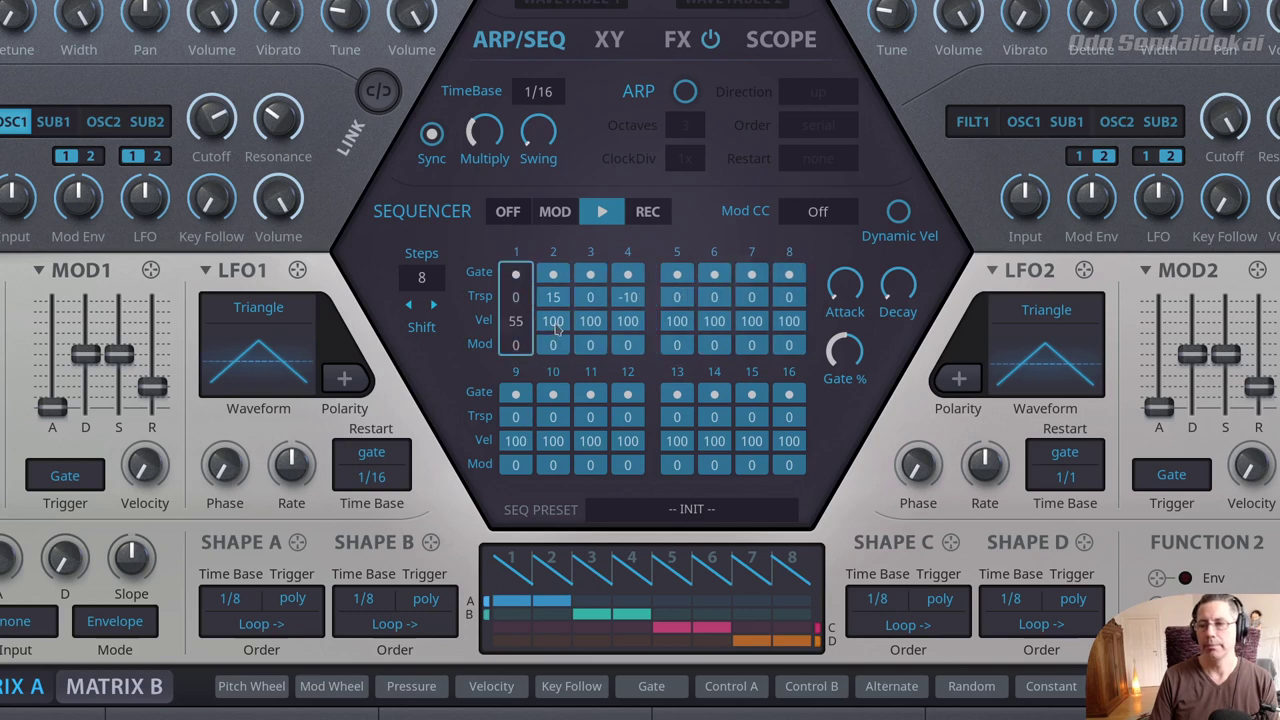
left_click_drag(553, 321, 541, 446)
left_click_drag(553, 321, 550, 430)
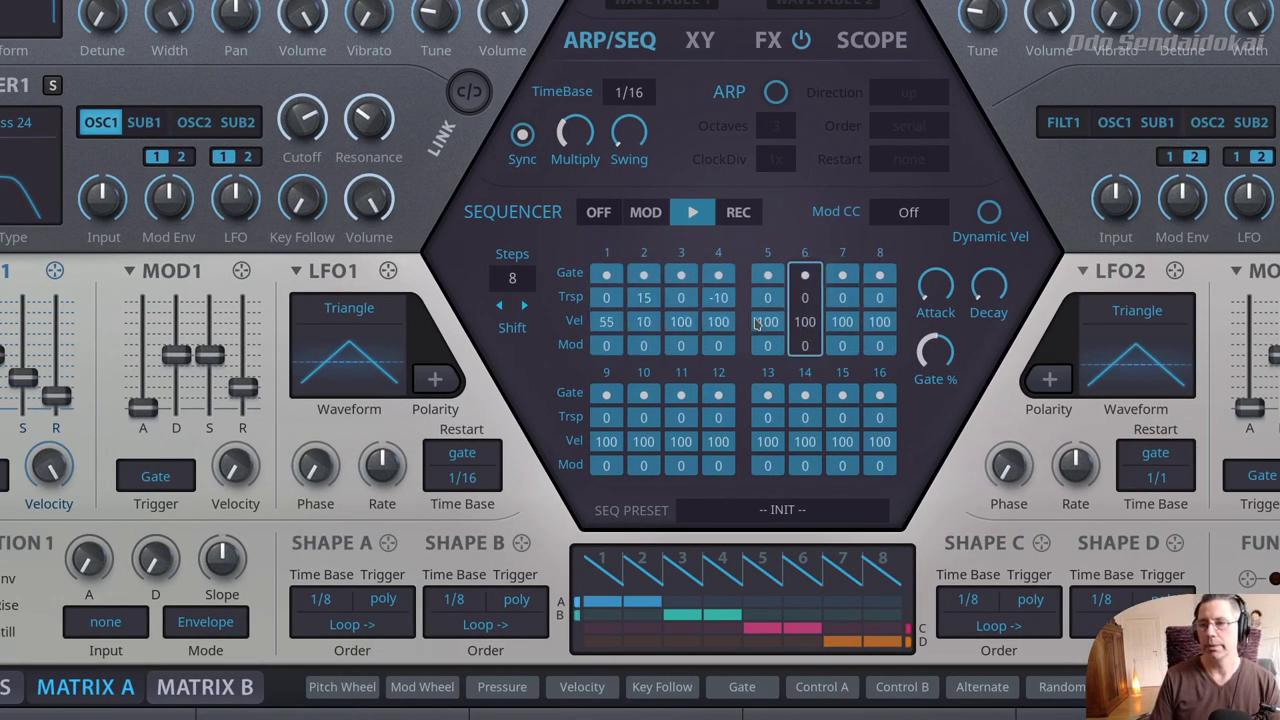
Step: Try Dynamic Vel on and off with the velocities set to 100 on step 1 and 52 on step 3
left_click(994, 219)
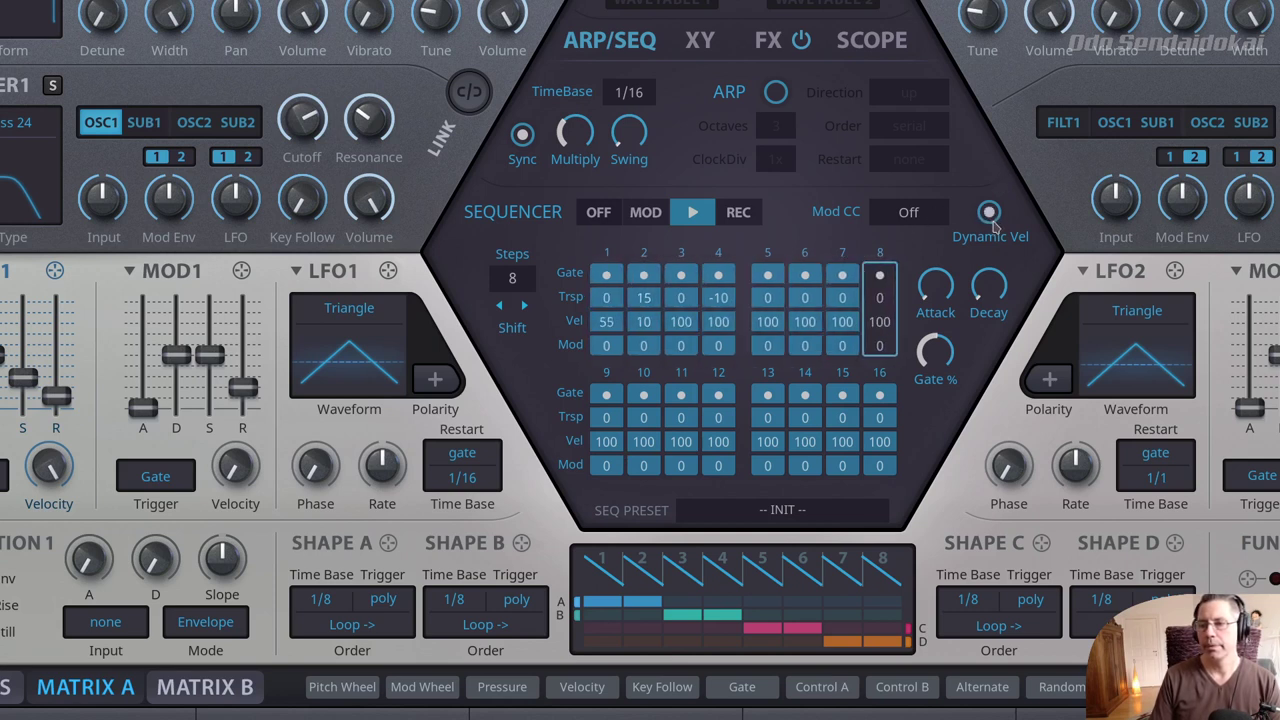
double_click(606, 321)
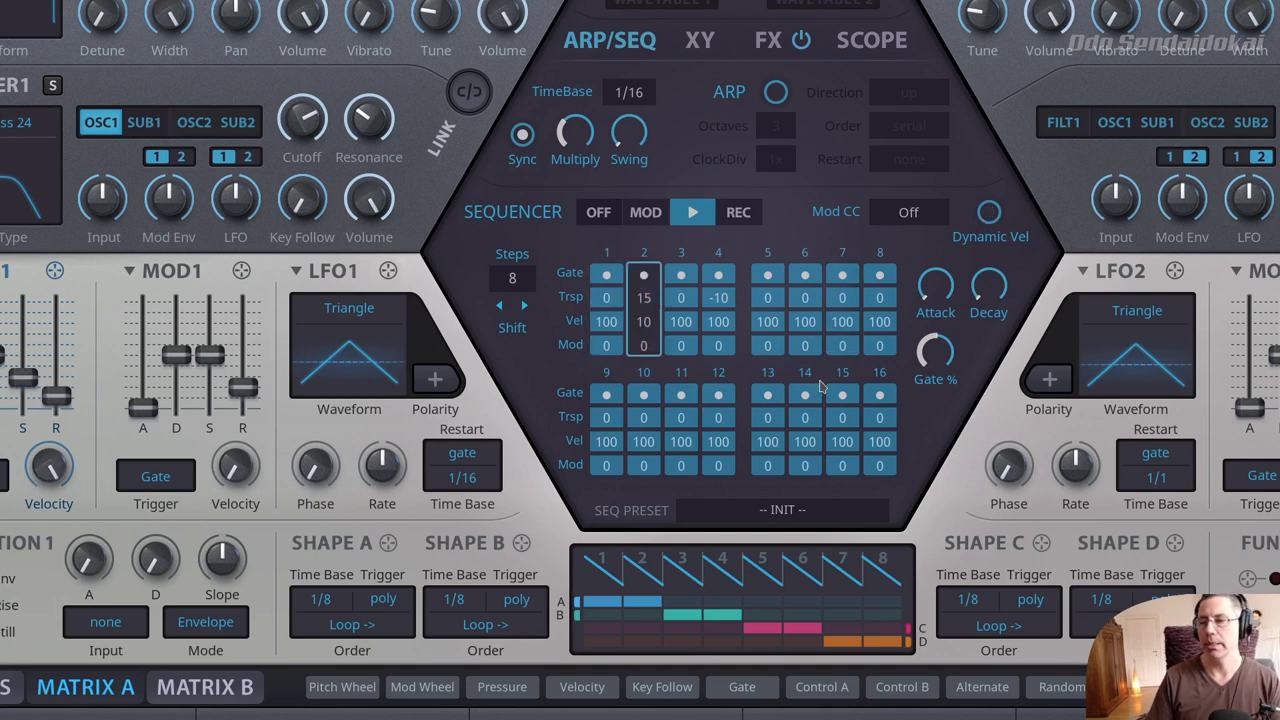
left_click_drag(680, 321, 685, 455)
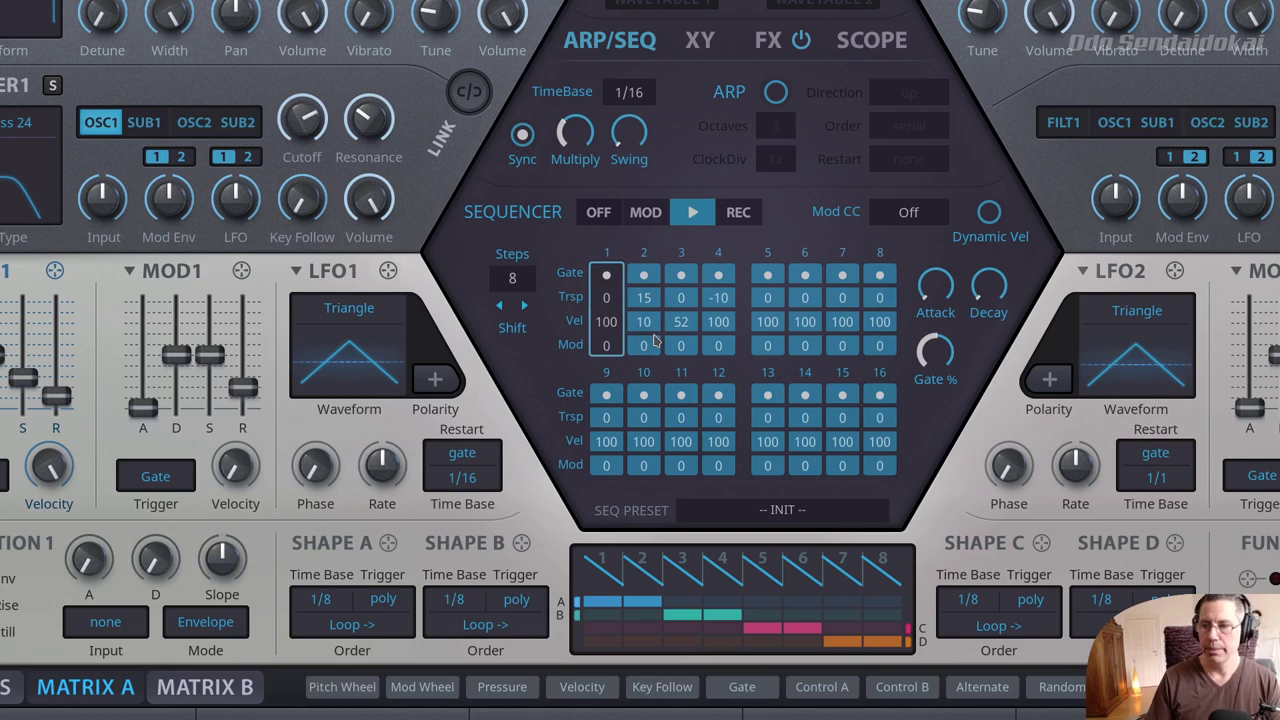
left_click(989, 213)
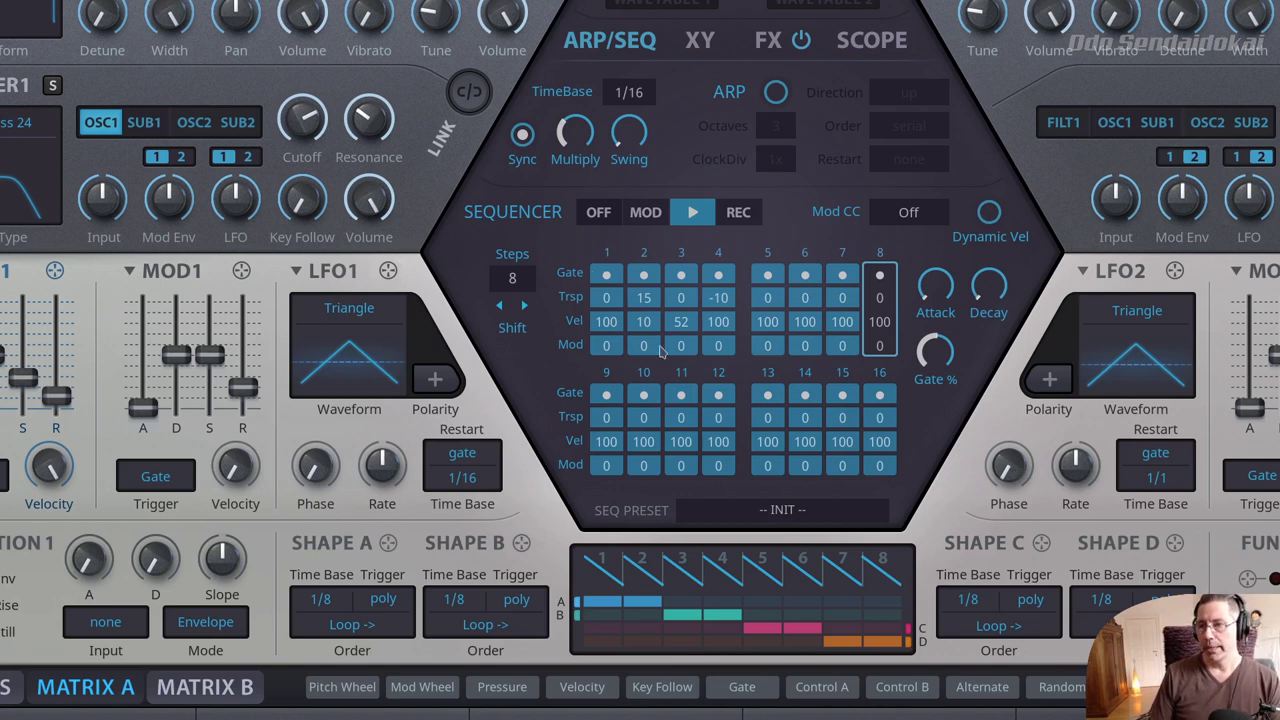
Step: Put the sequencer in record mode, load the INIT preset and record a 16-step pattern of transpositions and velocities
left_click(738, 212)
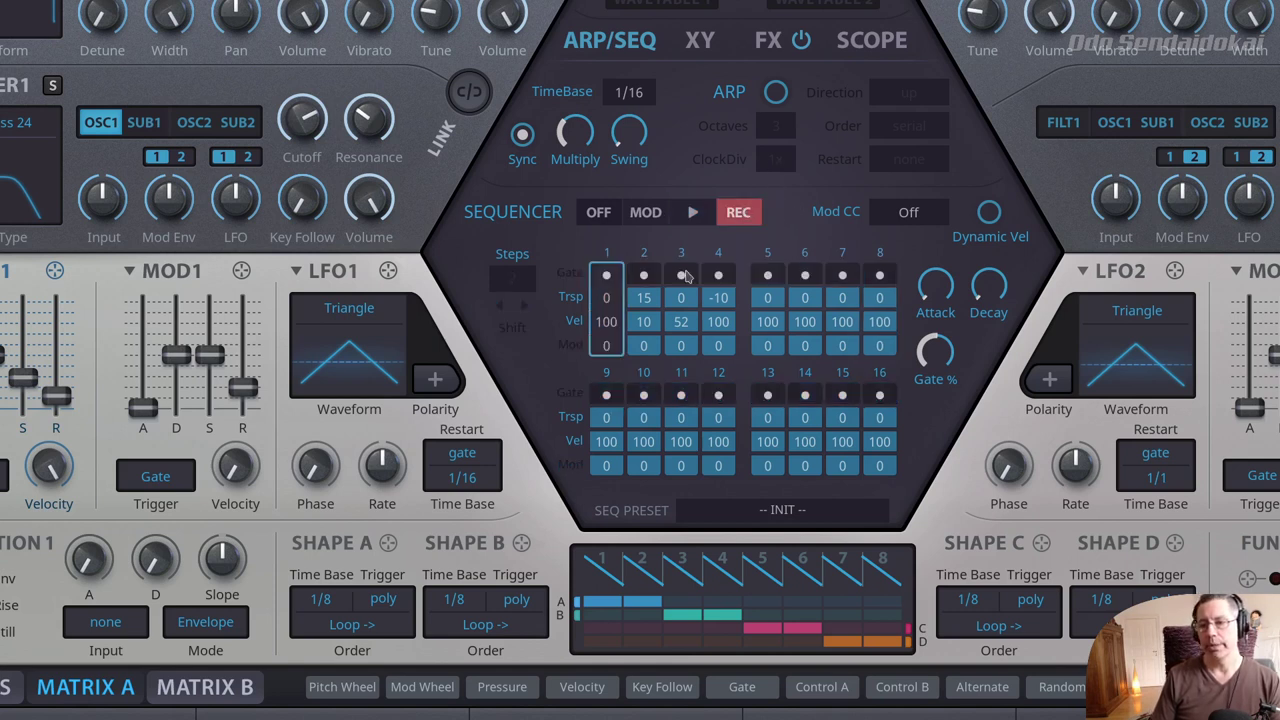
left_click(790, 512)
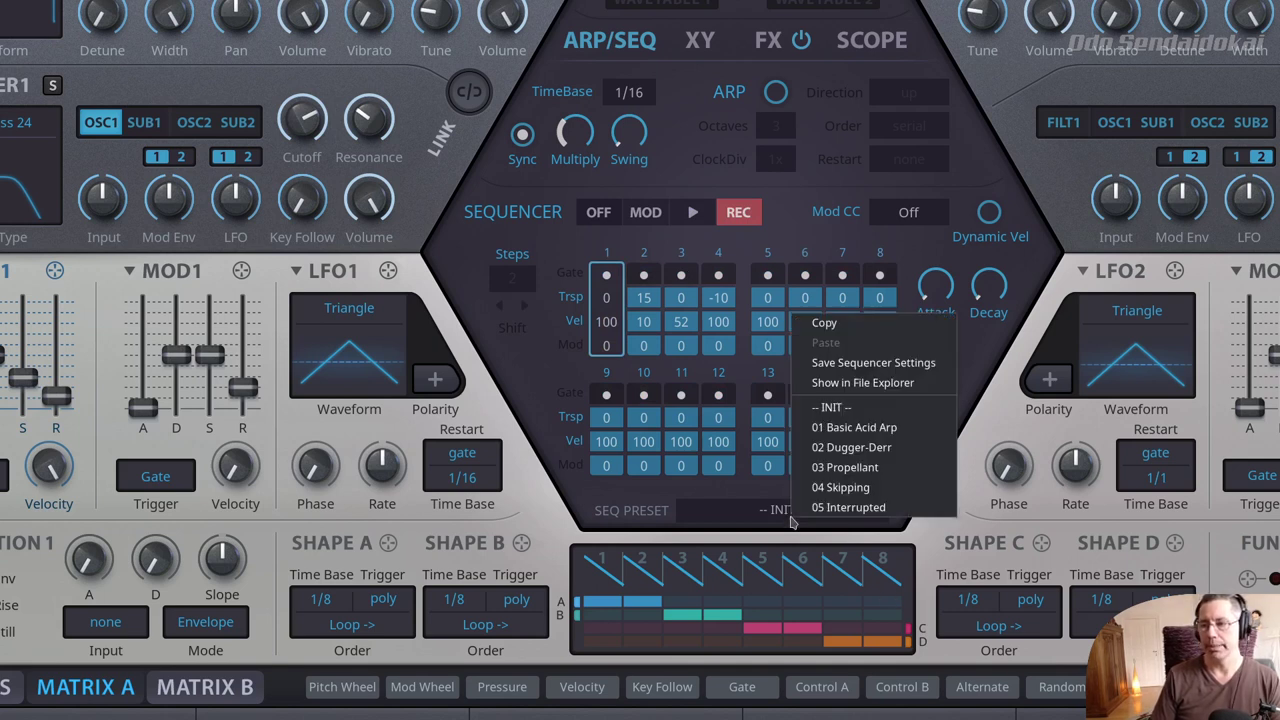
left_click(868, 408)
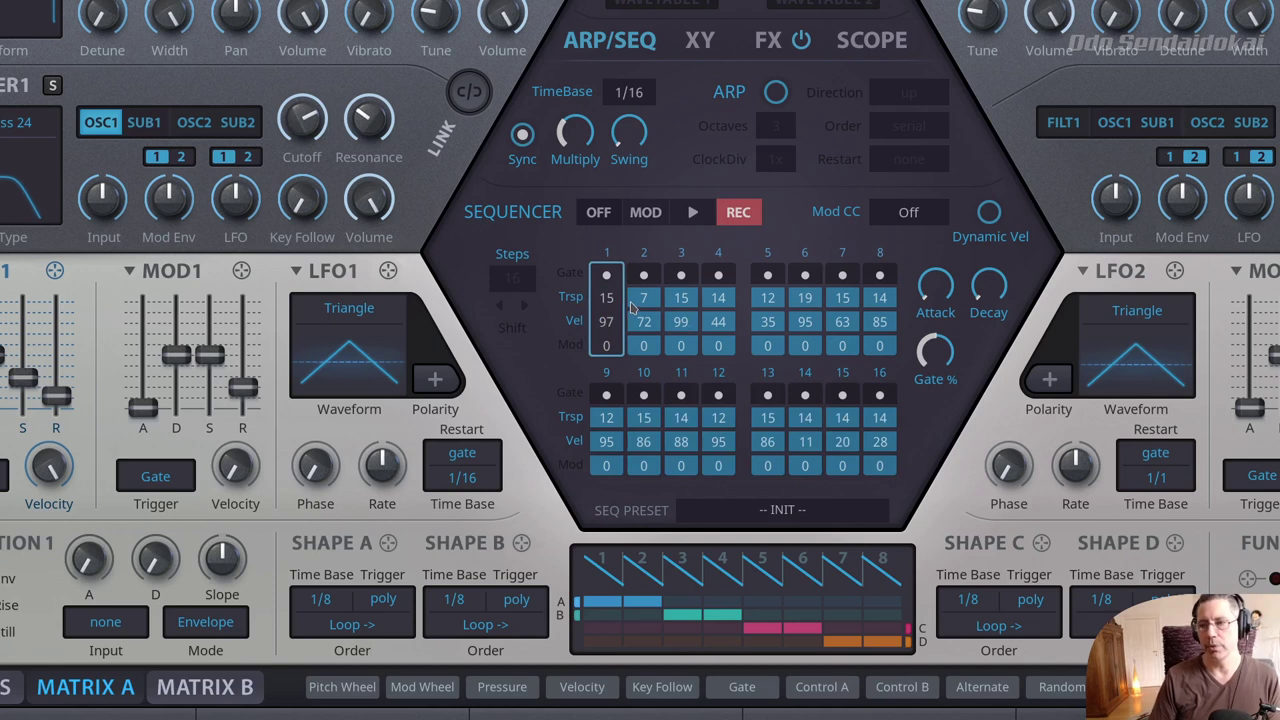
Step: Play the recorded pattern and compare it with Dynamic Vel on and off
left_click(695, 215)
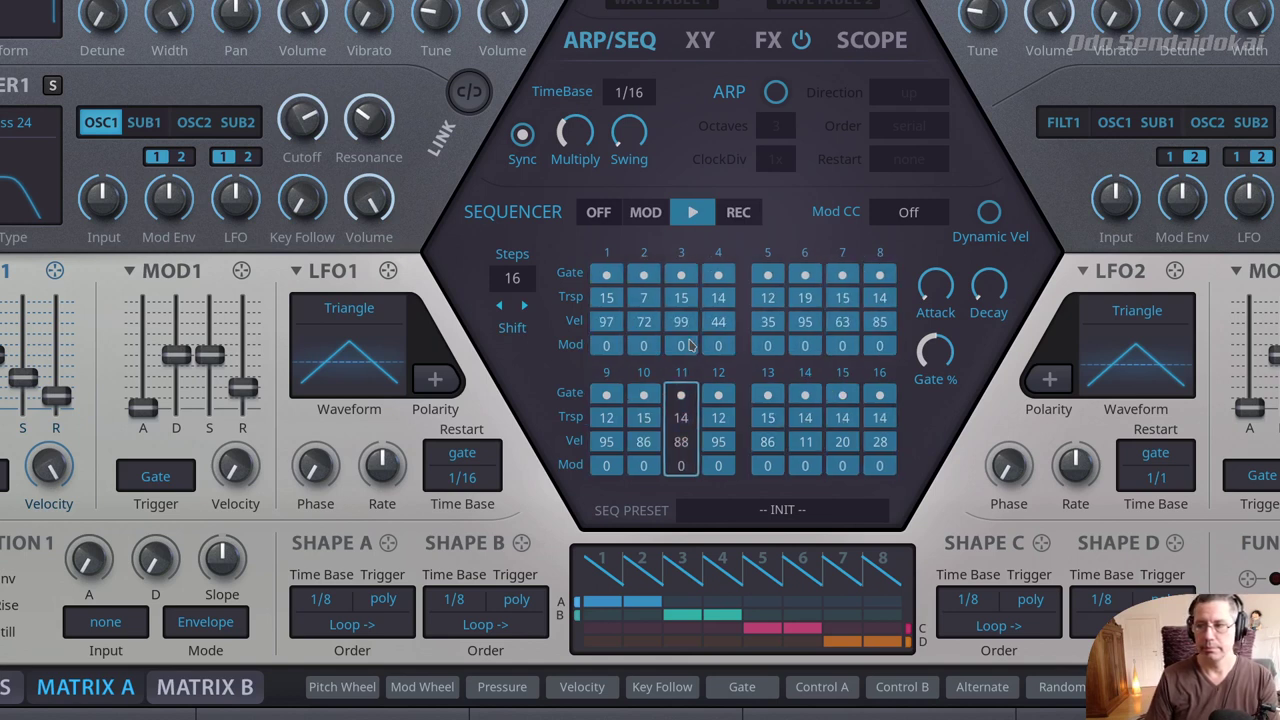
left_click(990, 213)
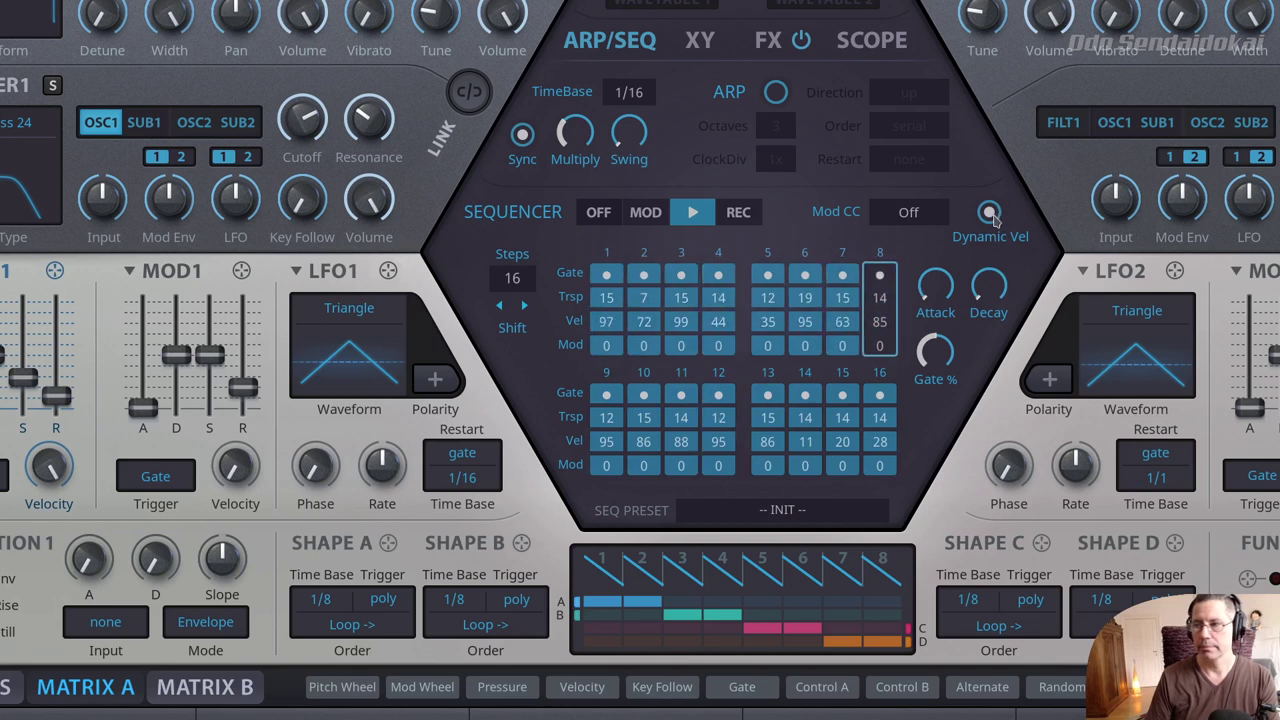
left_click(990, 213)
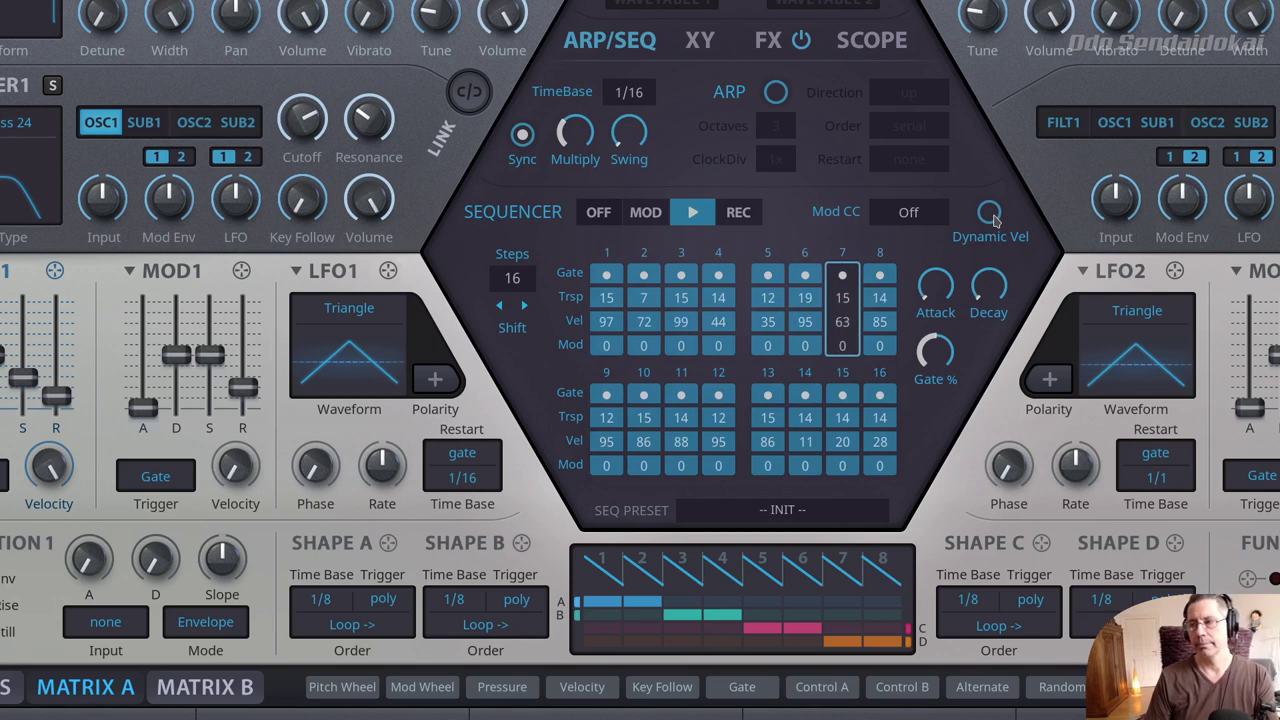